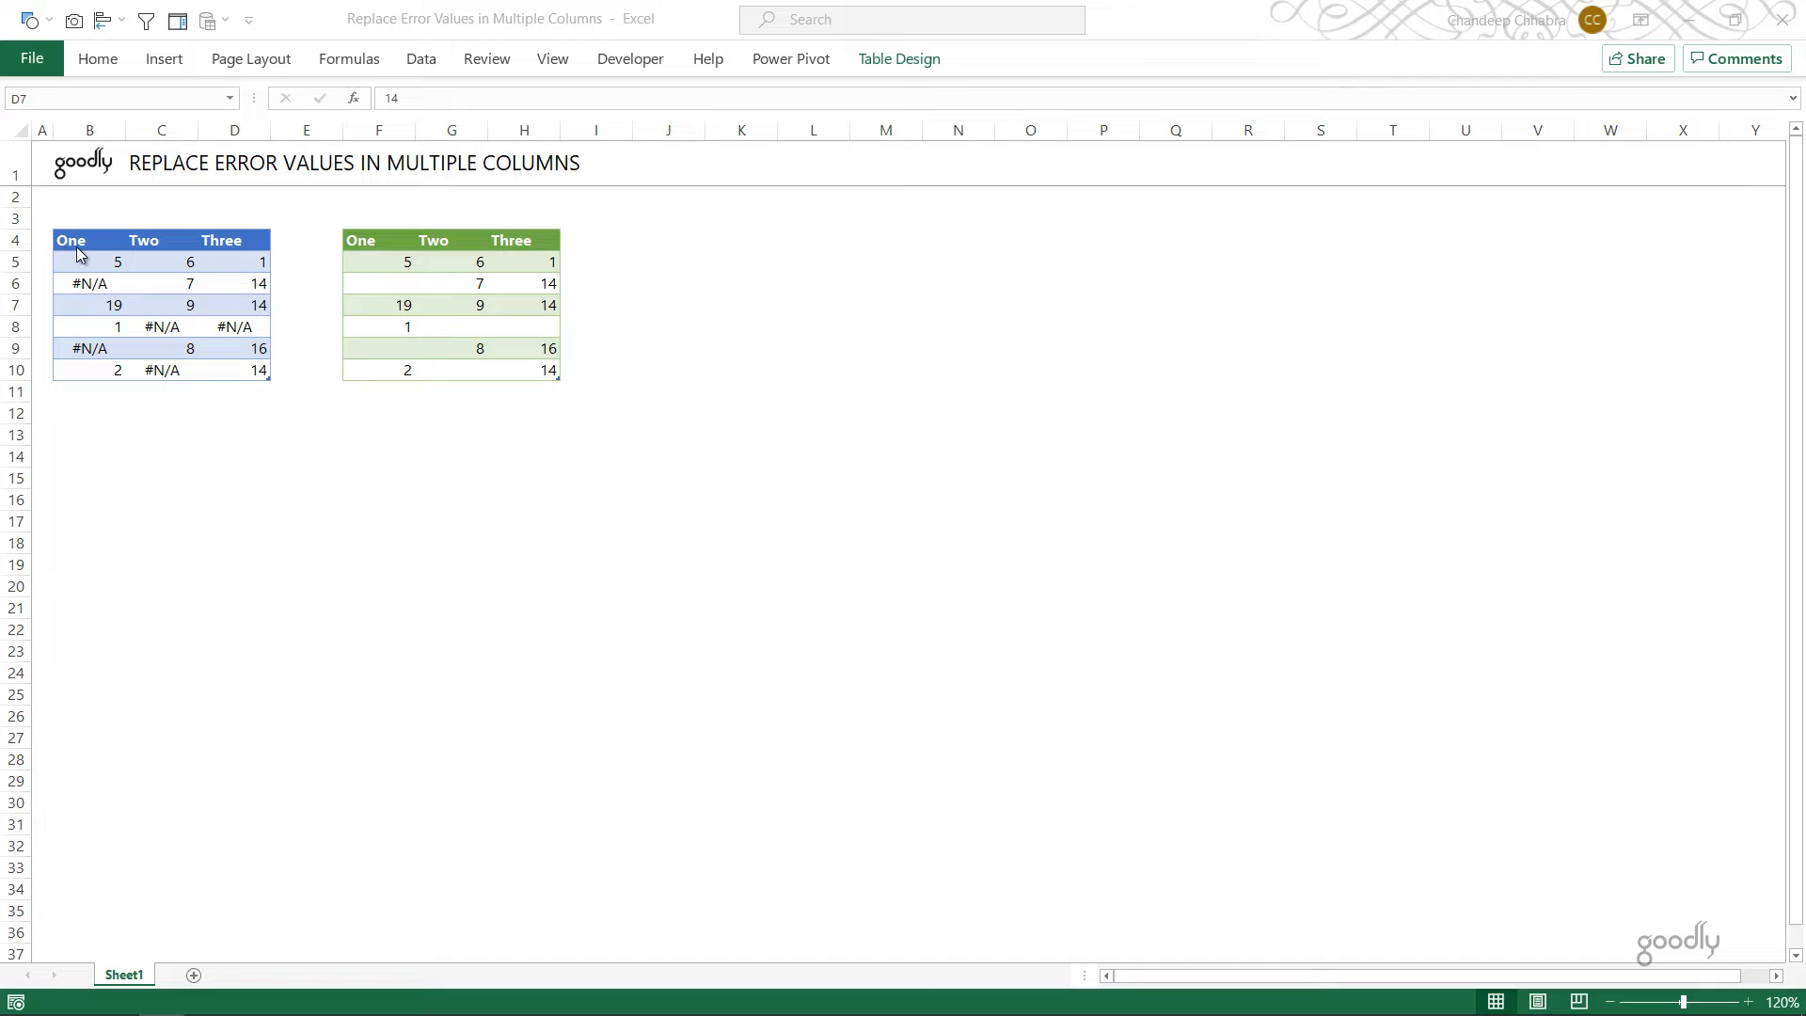
Step: Load the blue table containing the #N/A errors into Power Query Editor and widen the editor window to show all three columns
click(82, 239)
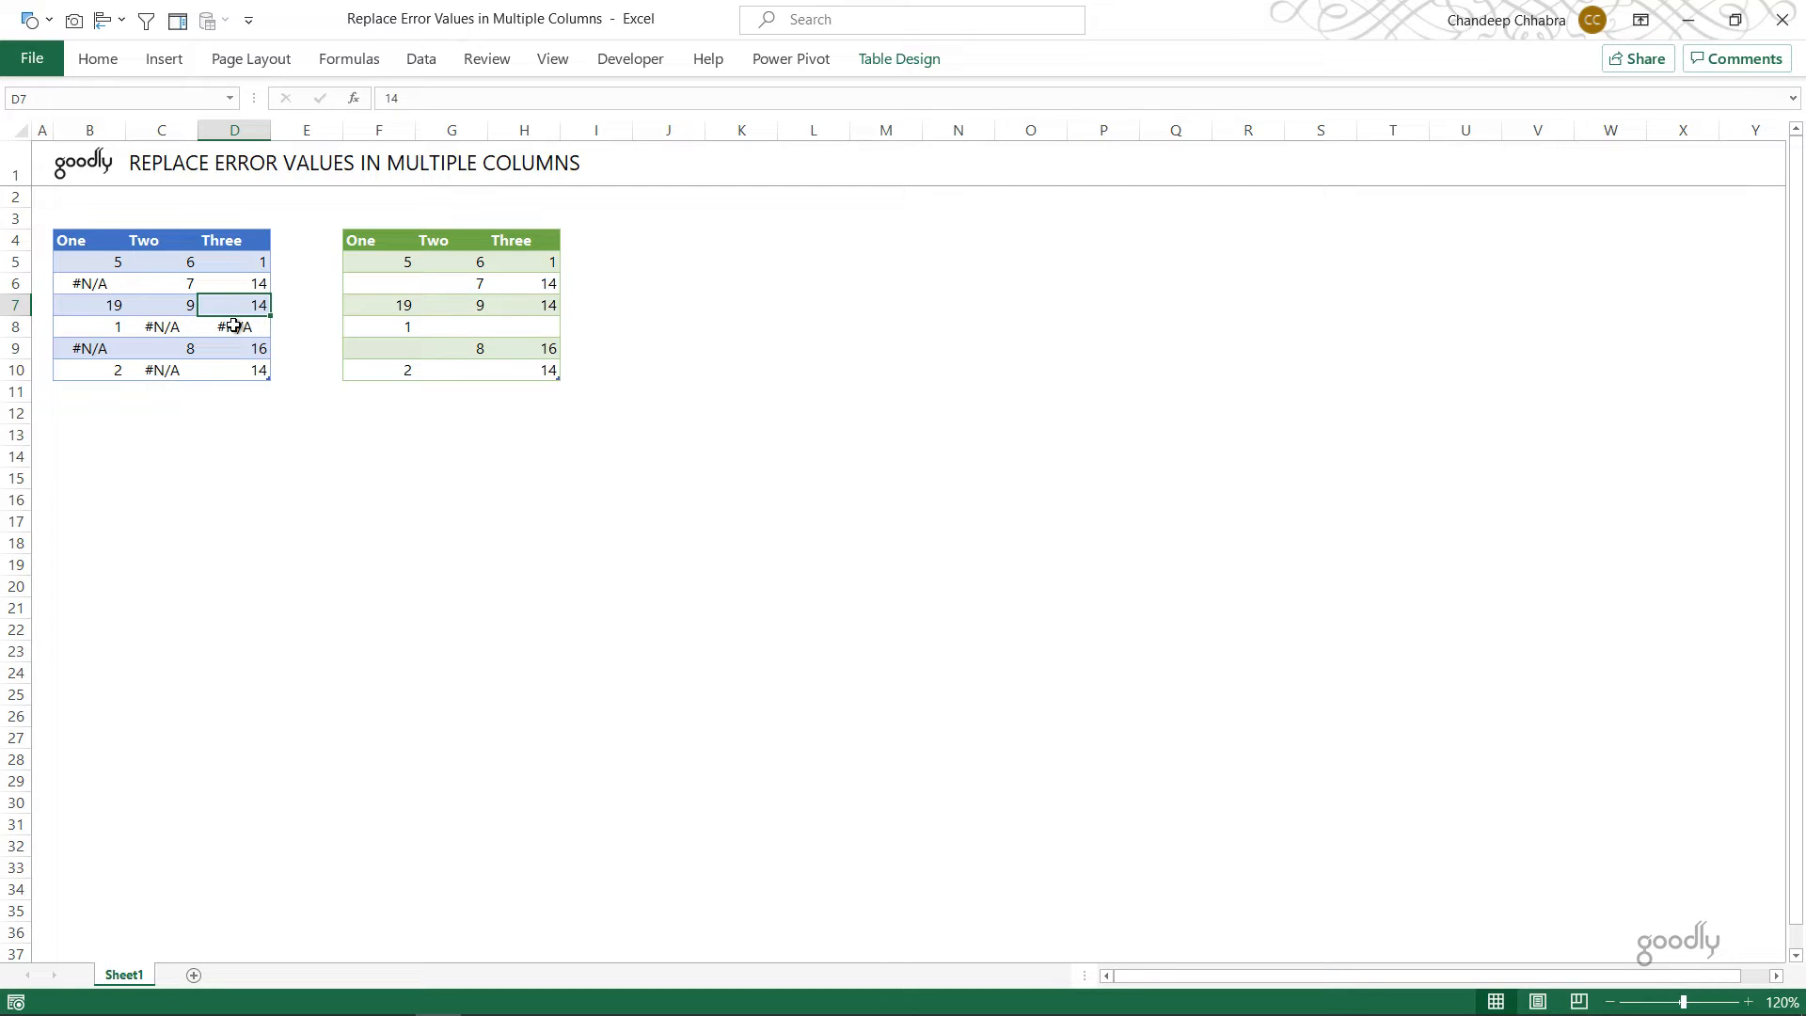
click(290, 241)
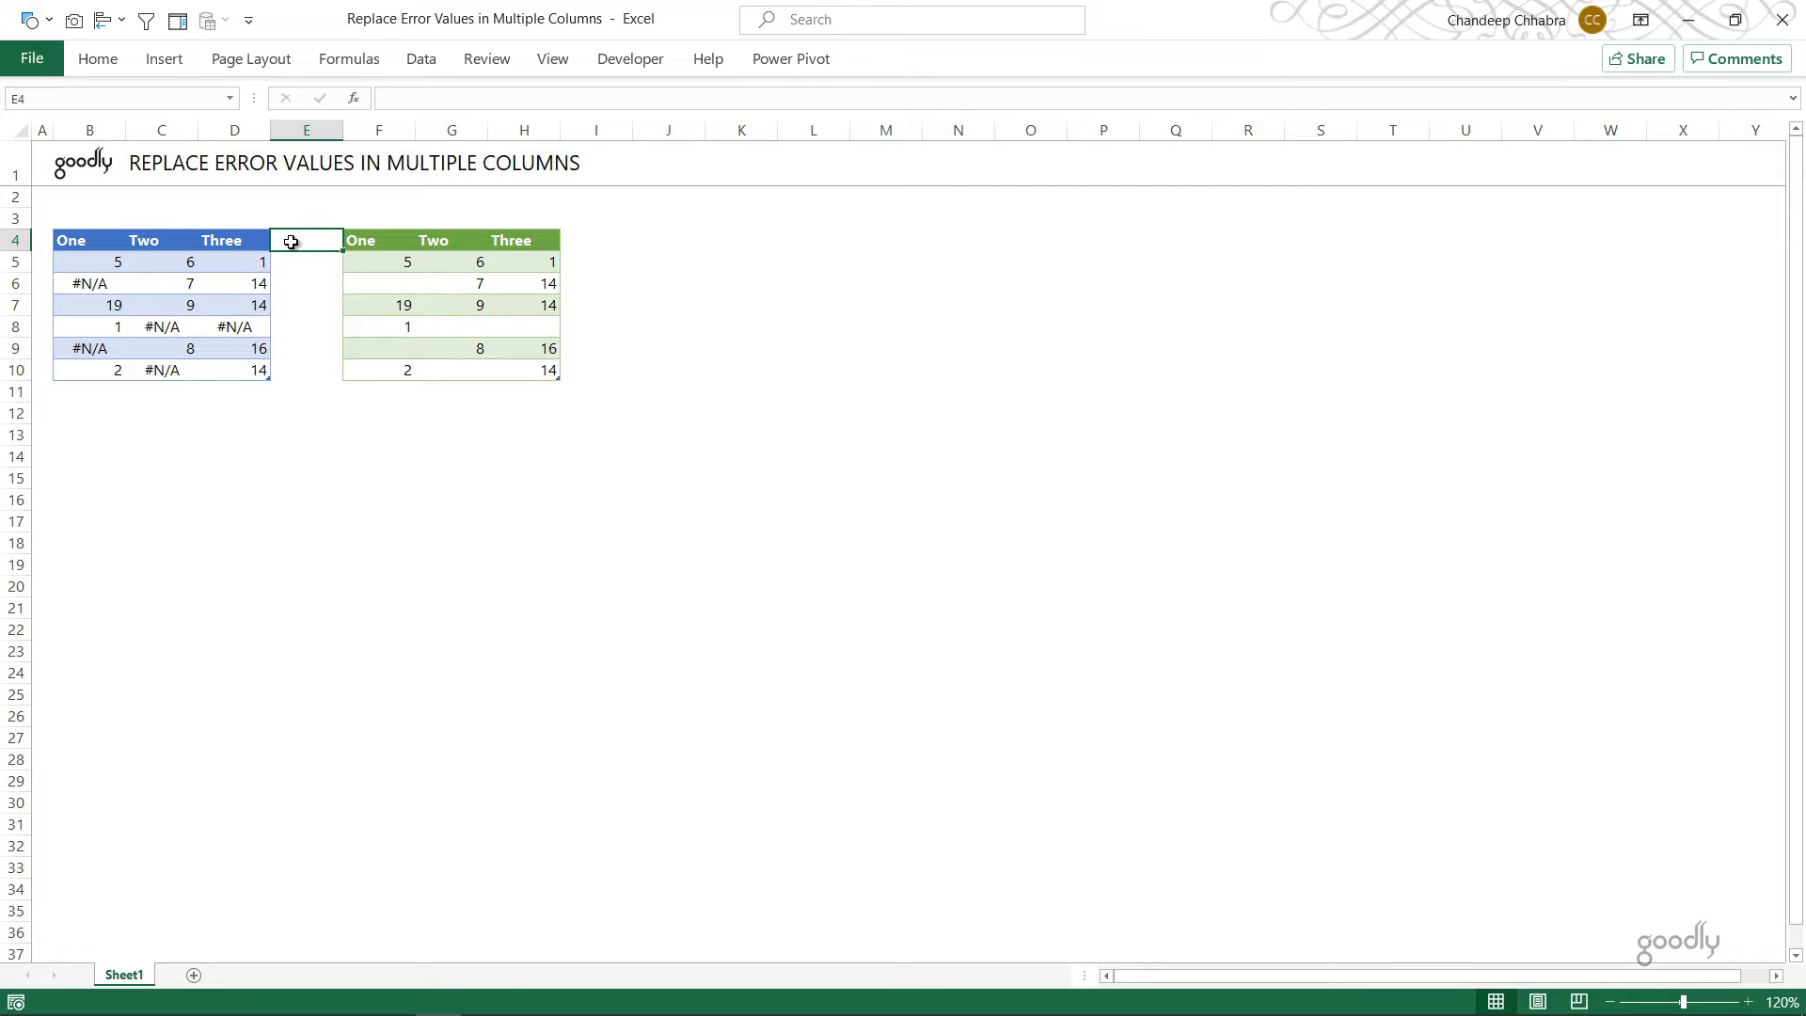
click(228, 327)
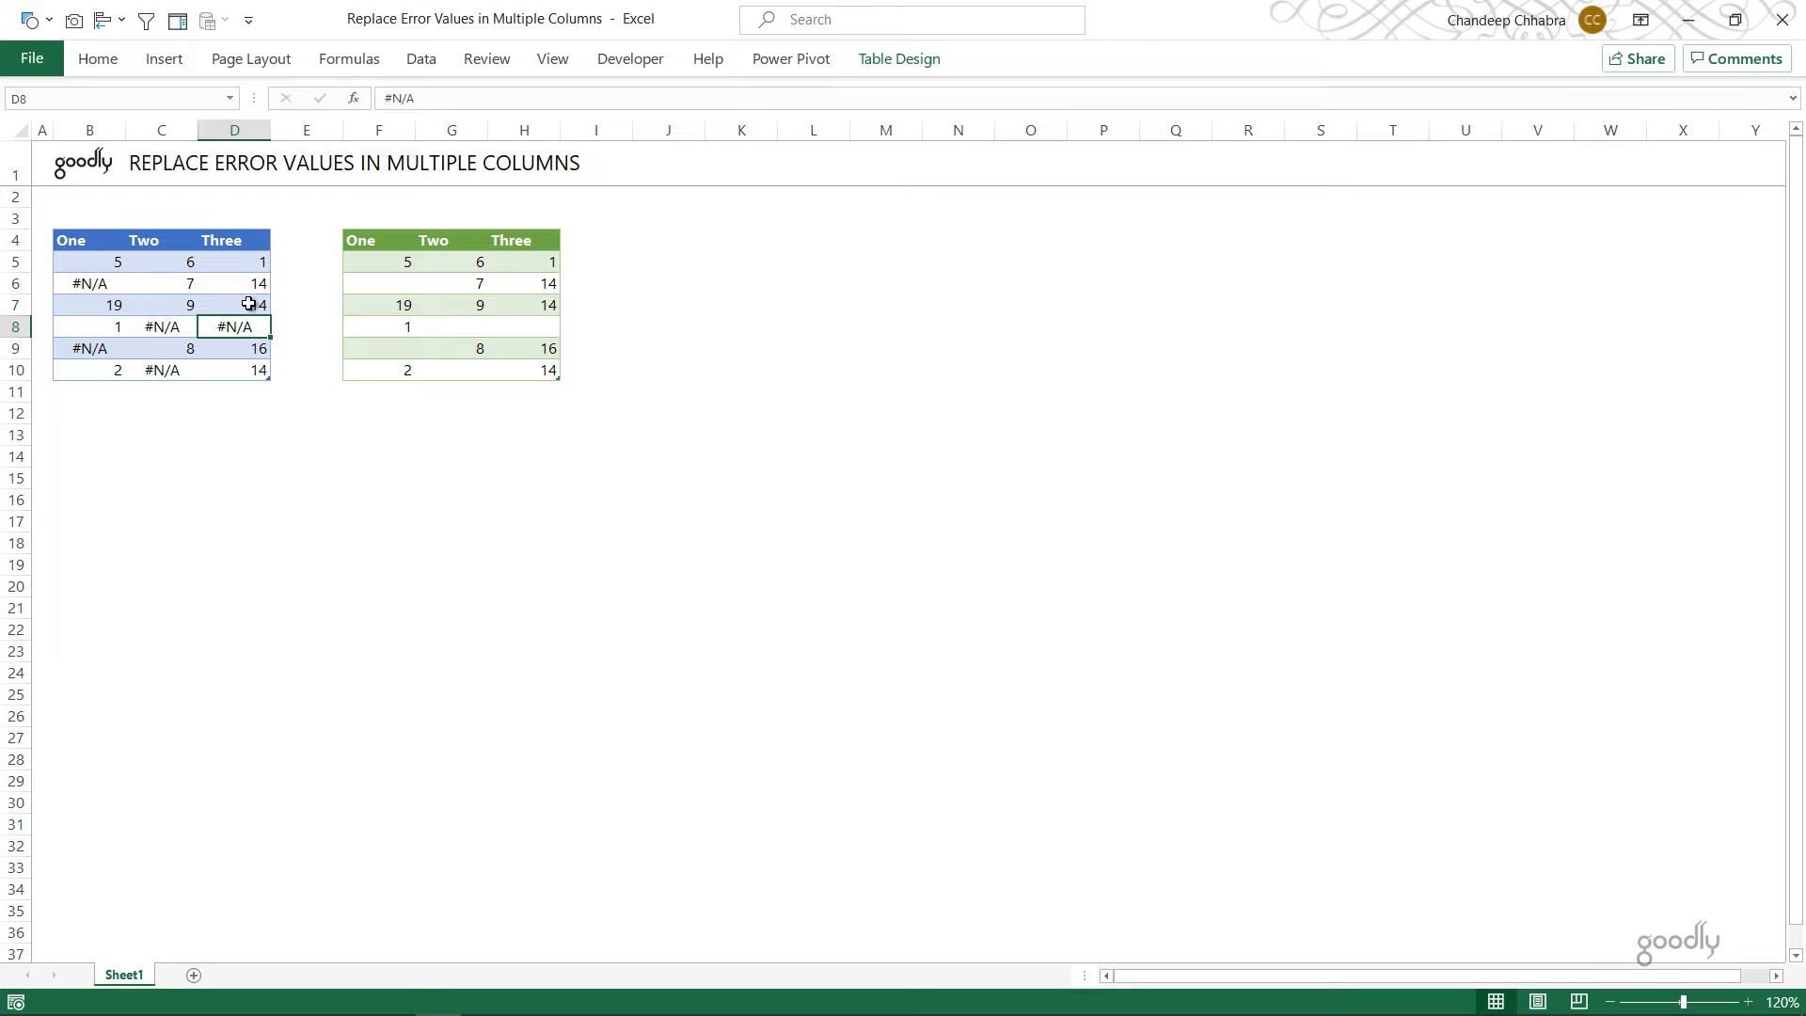
click(426, 62)
click(115, 144)
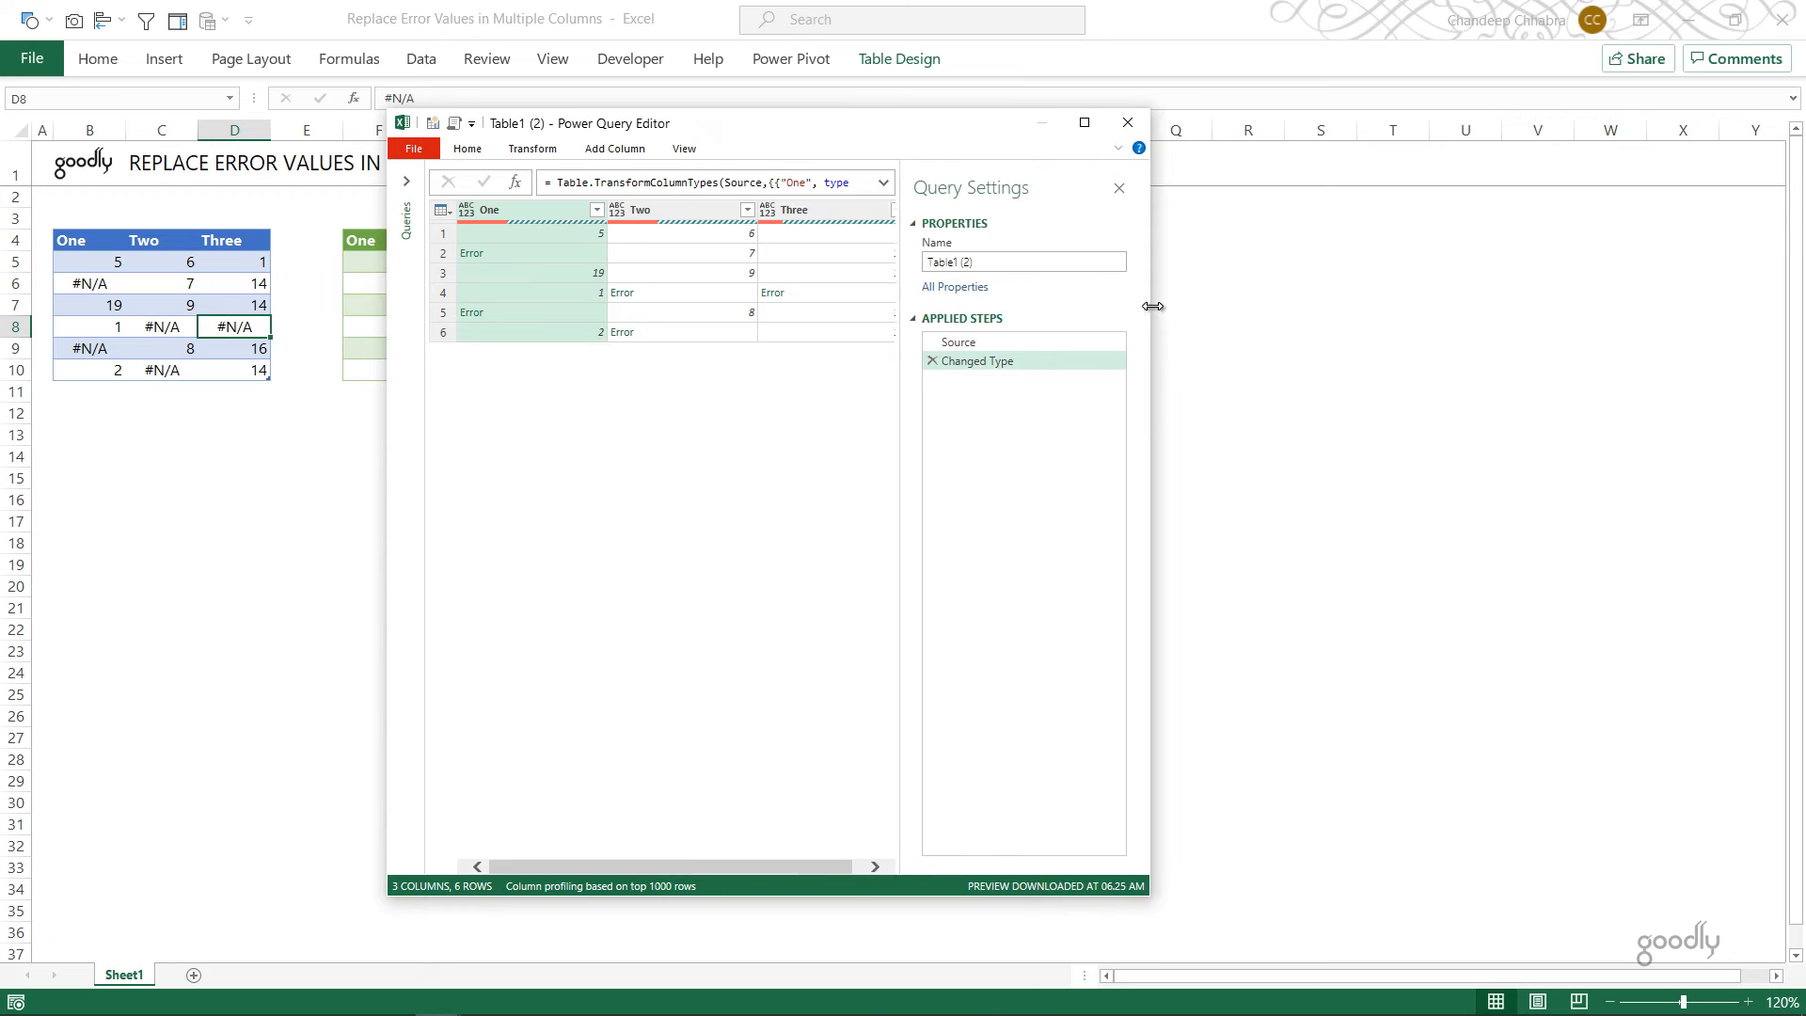
drag(1153, 307, 1222, 302)
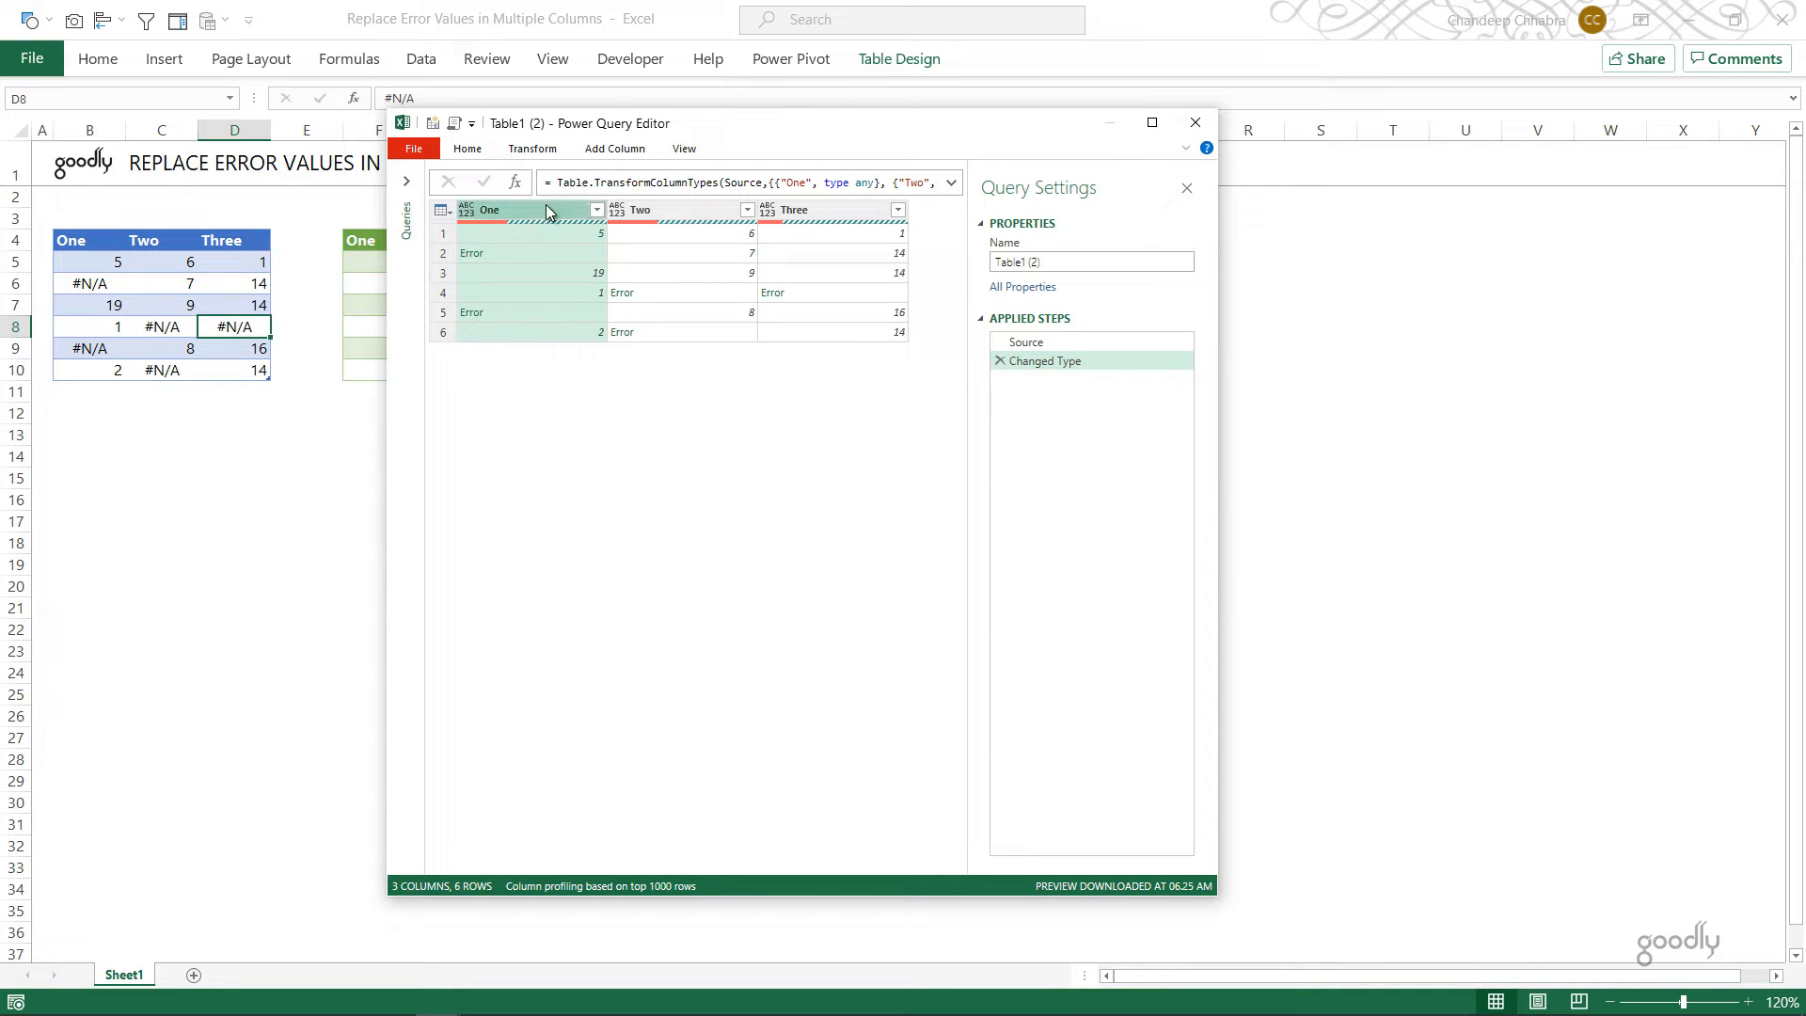
Step: Replace the errors in columns One, Two and Three with null
ctrl+click(670, 209)
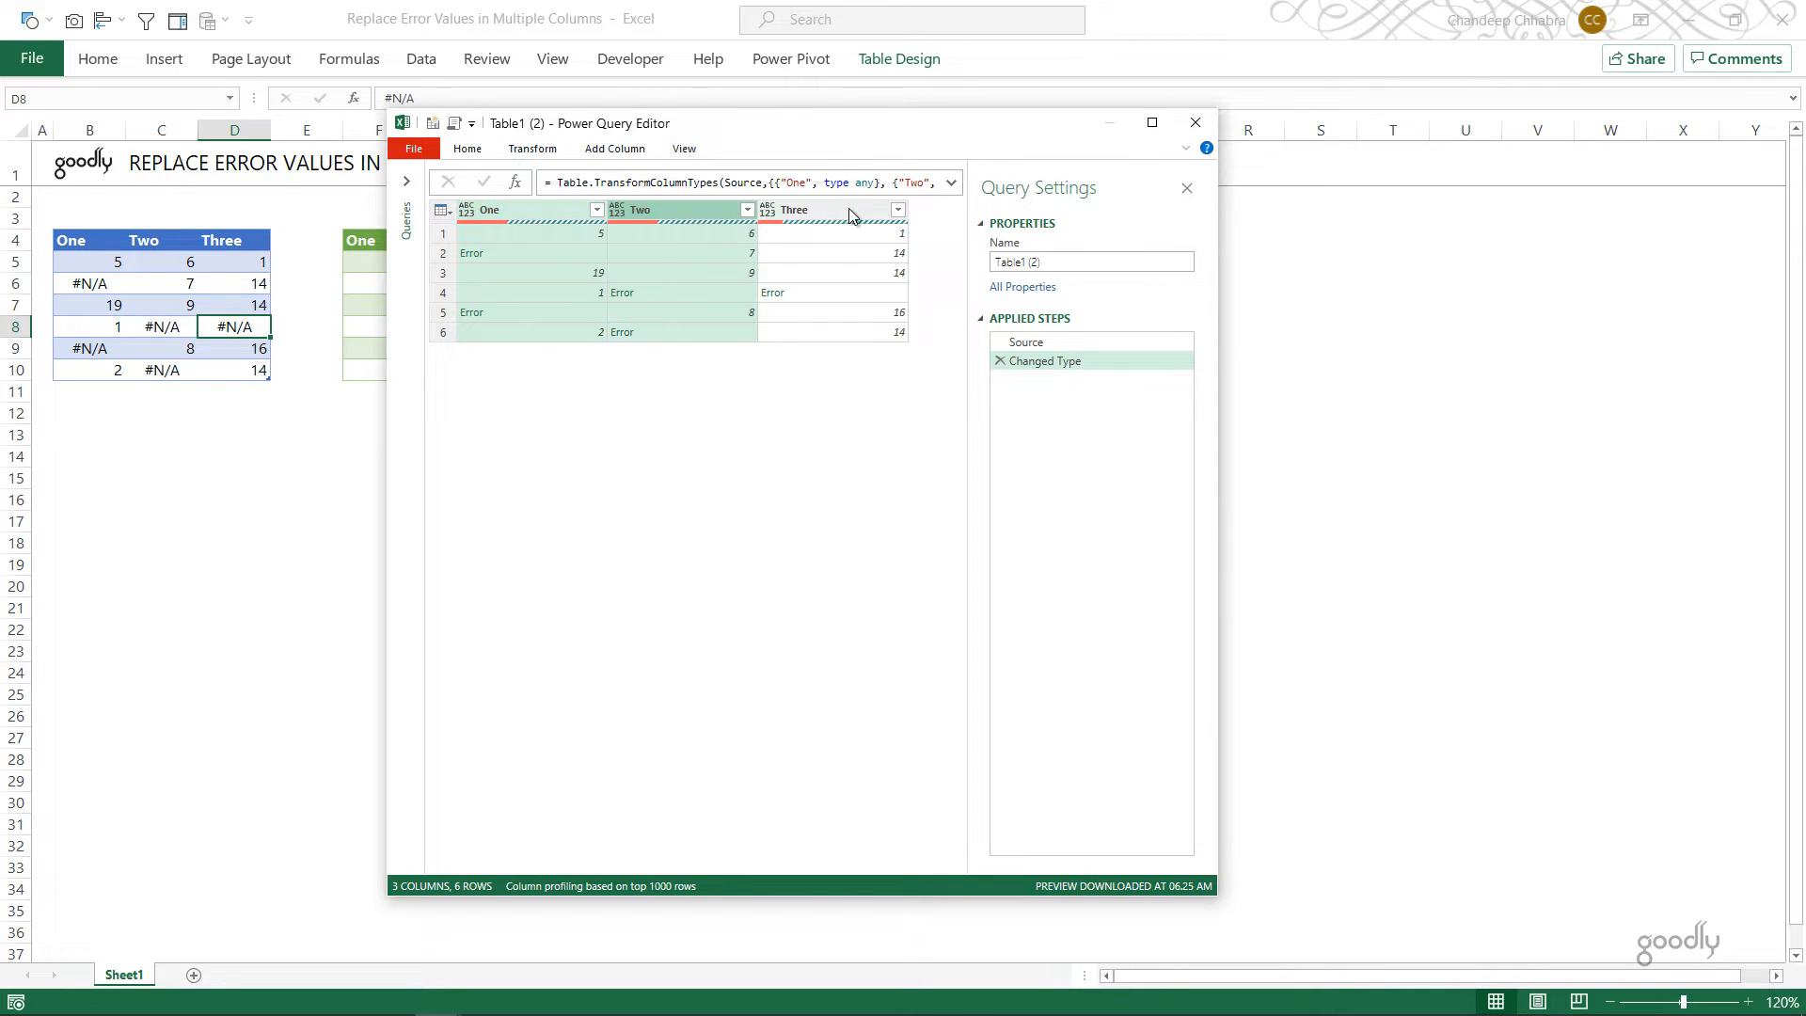
ctrl+click(837, 207)
click(532, 151)
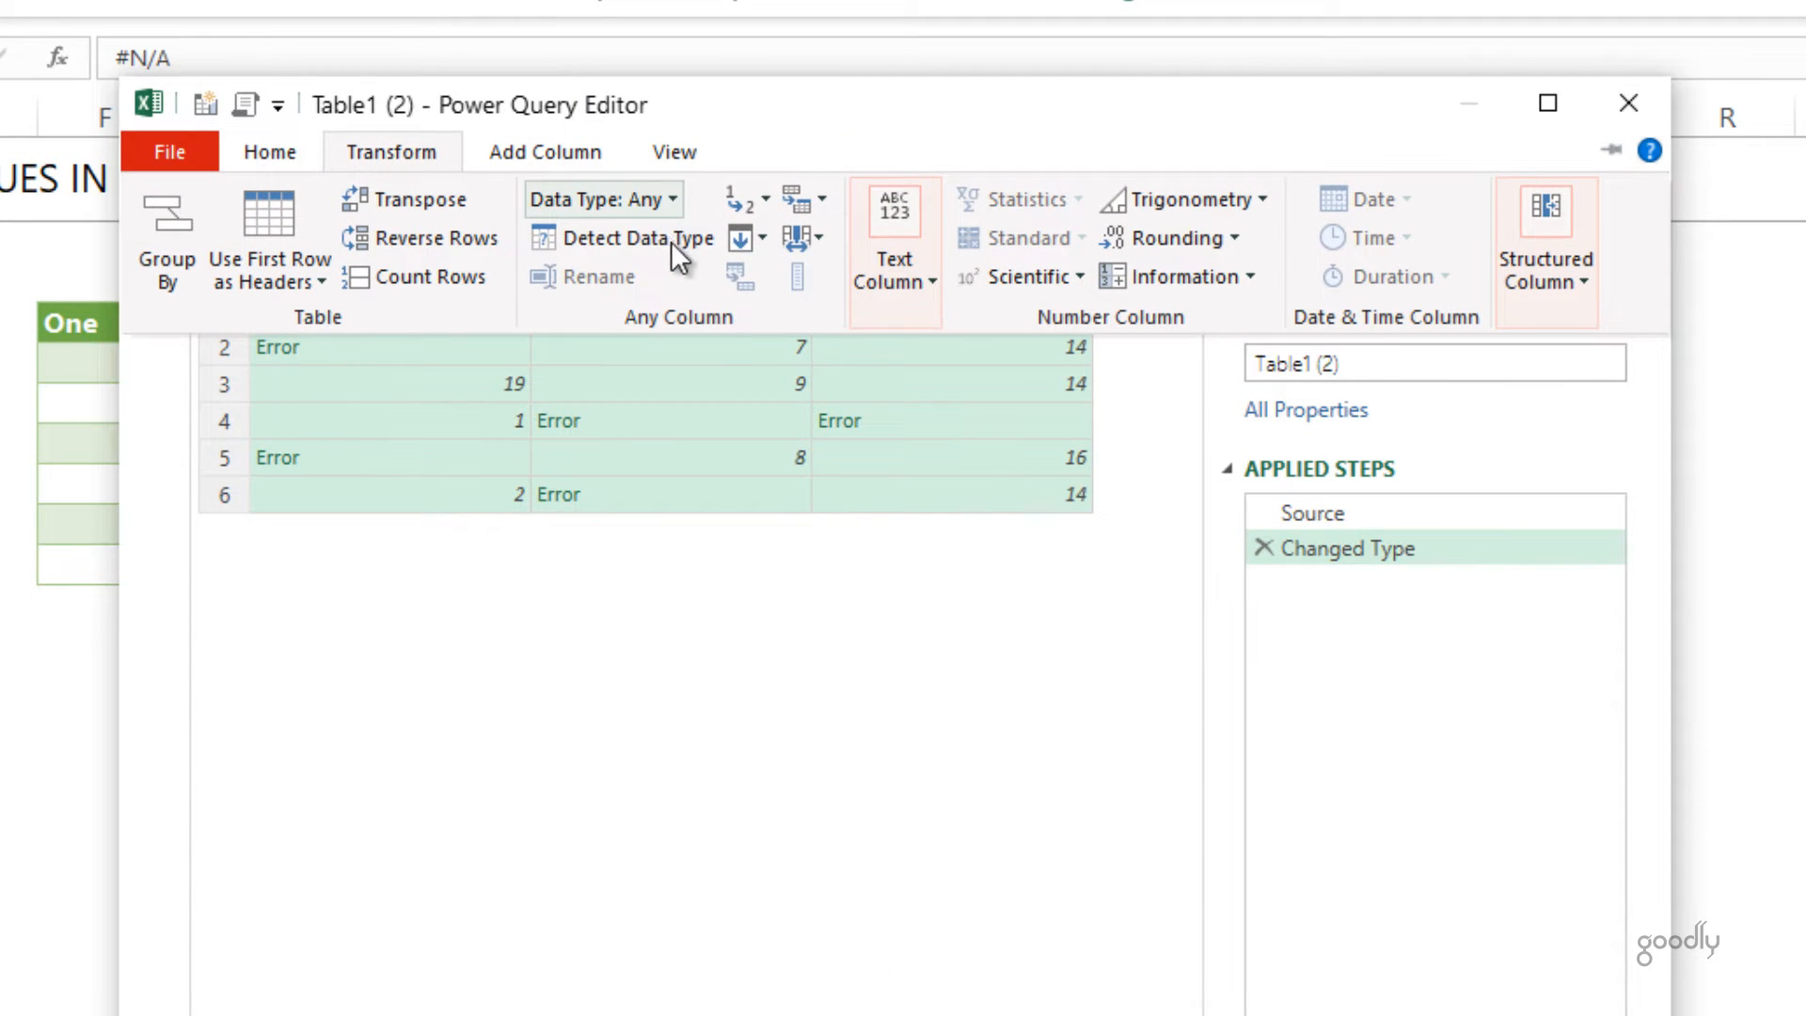
click(766, 198)
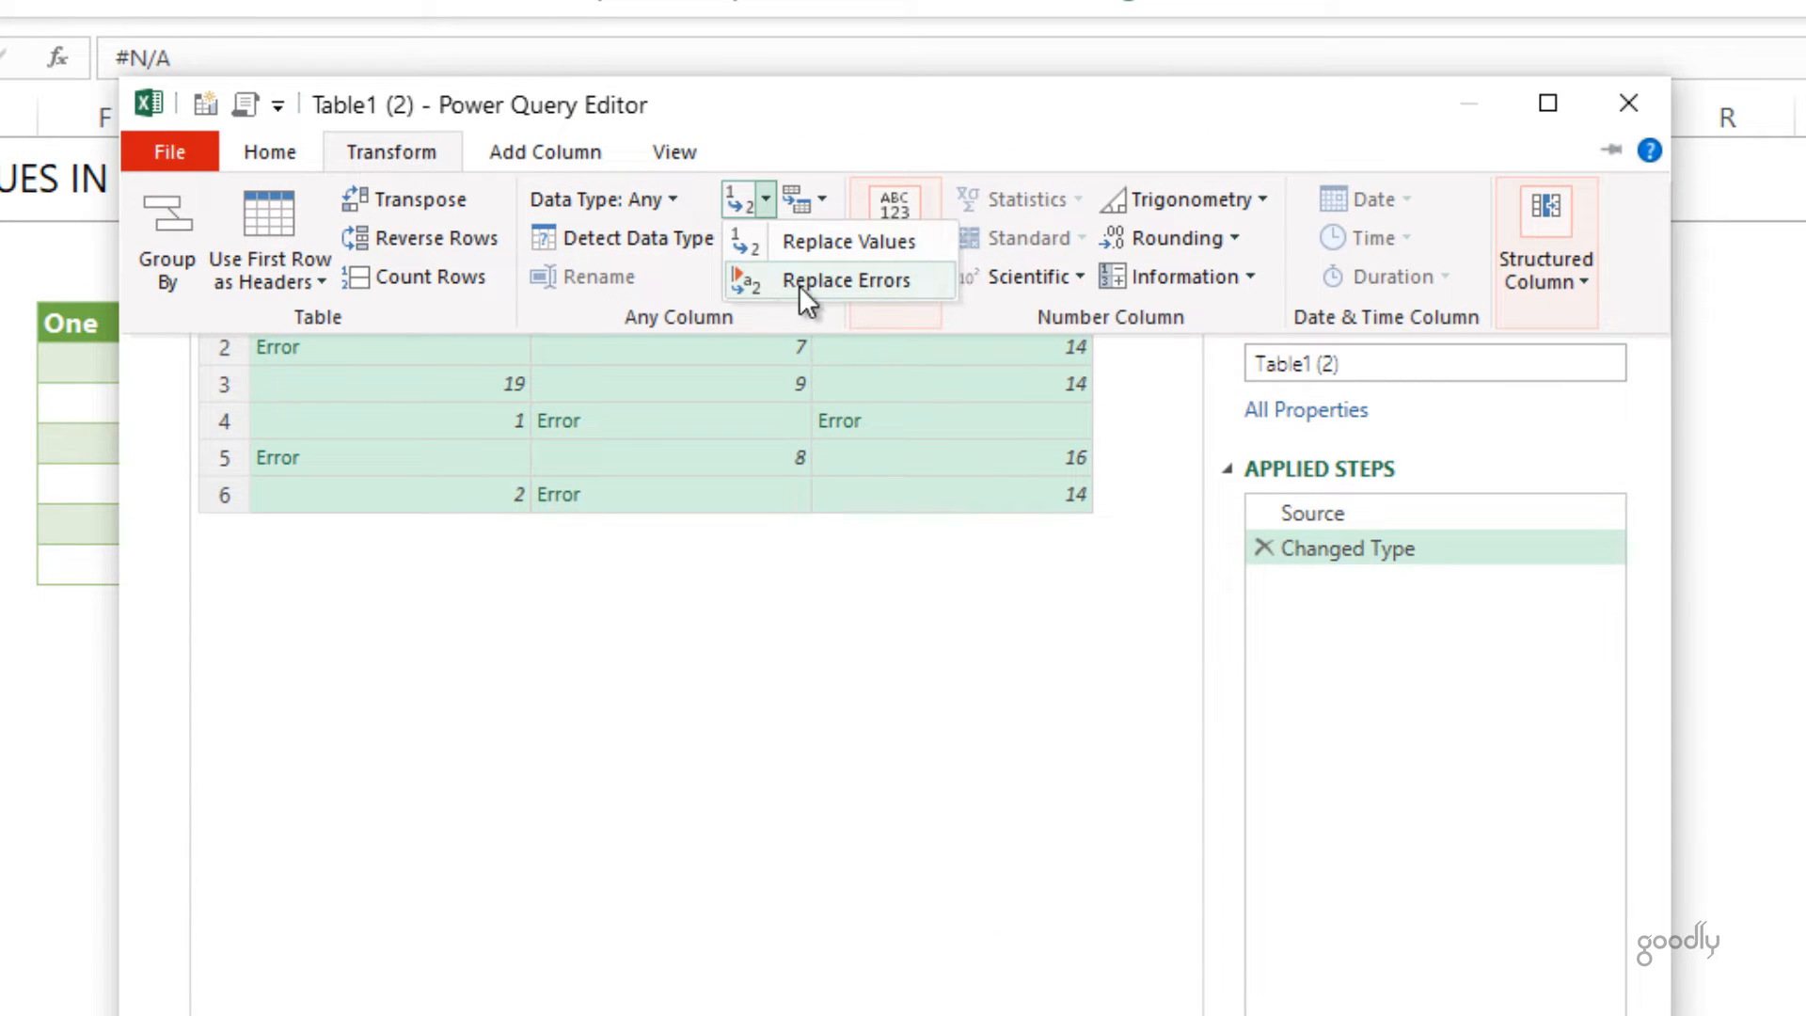
click(799, 281)
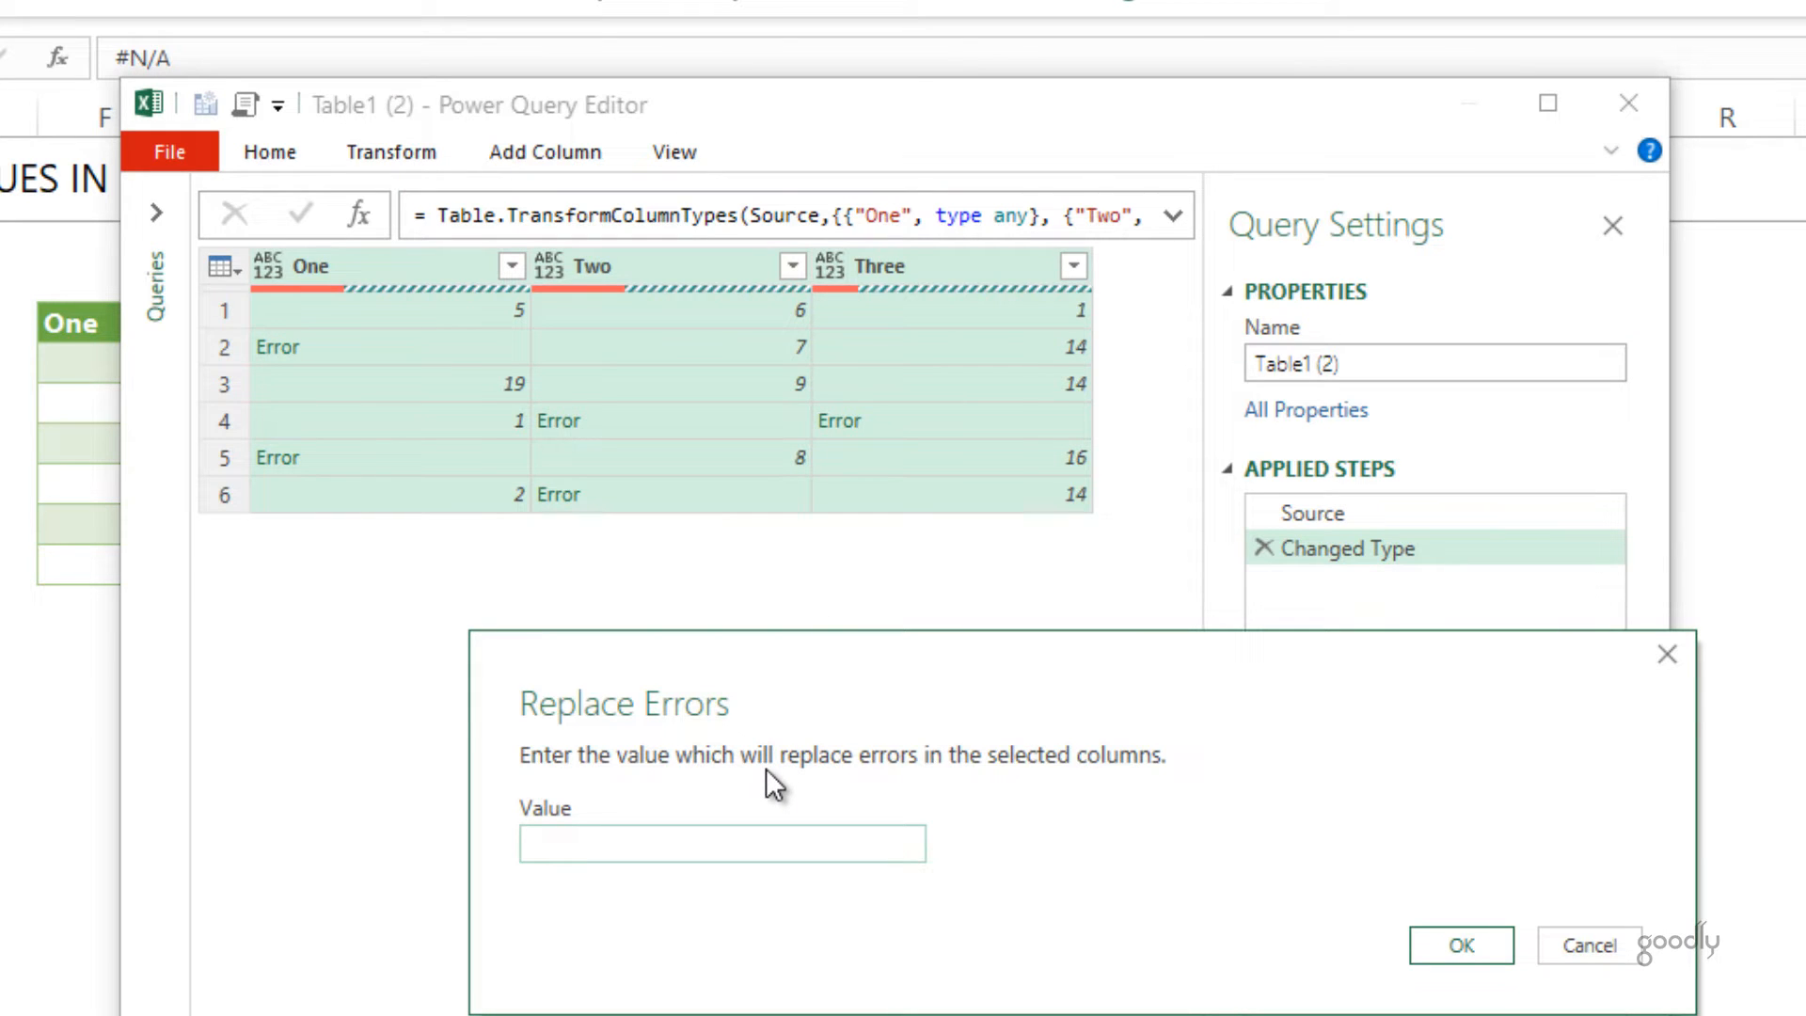
text(null)
click(1480, 952)
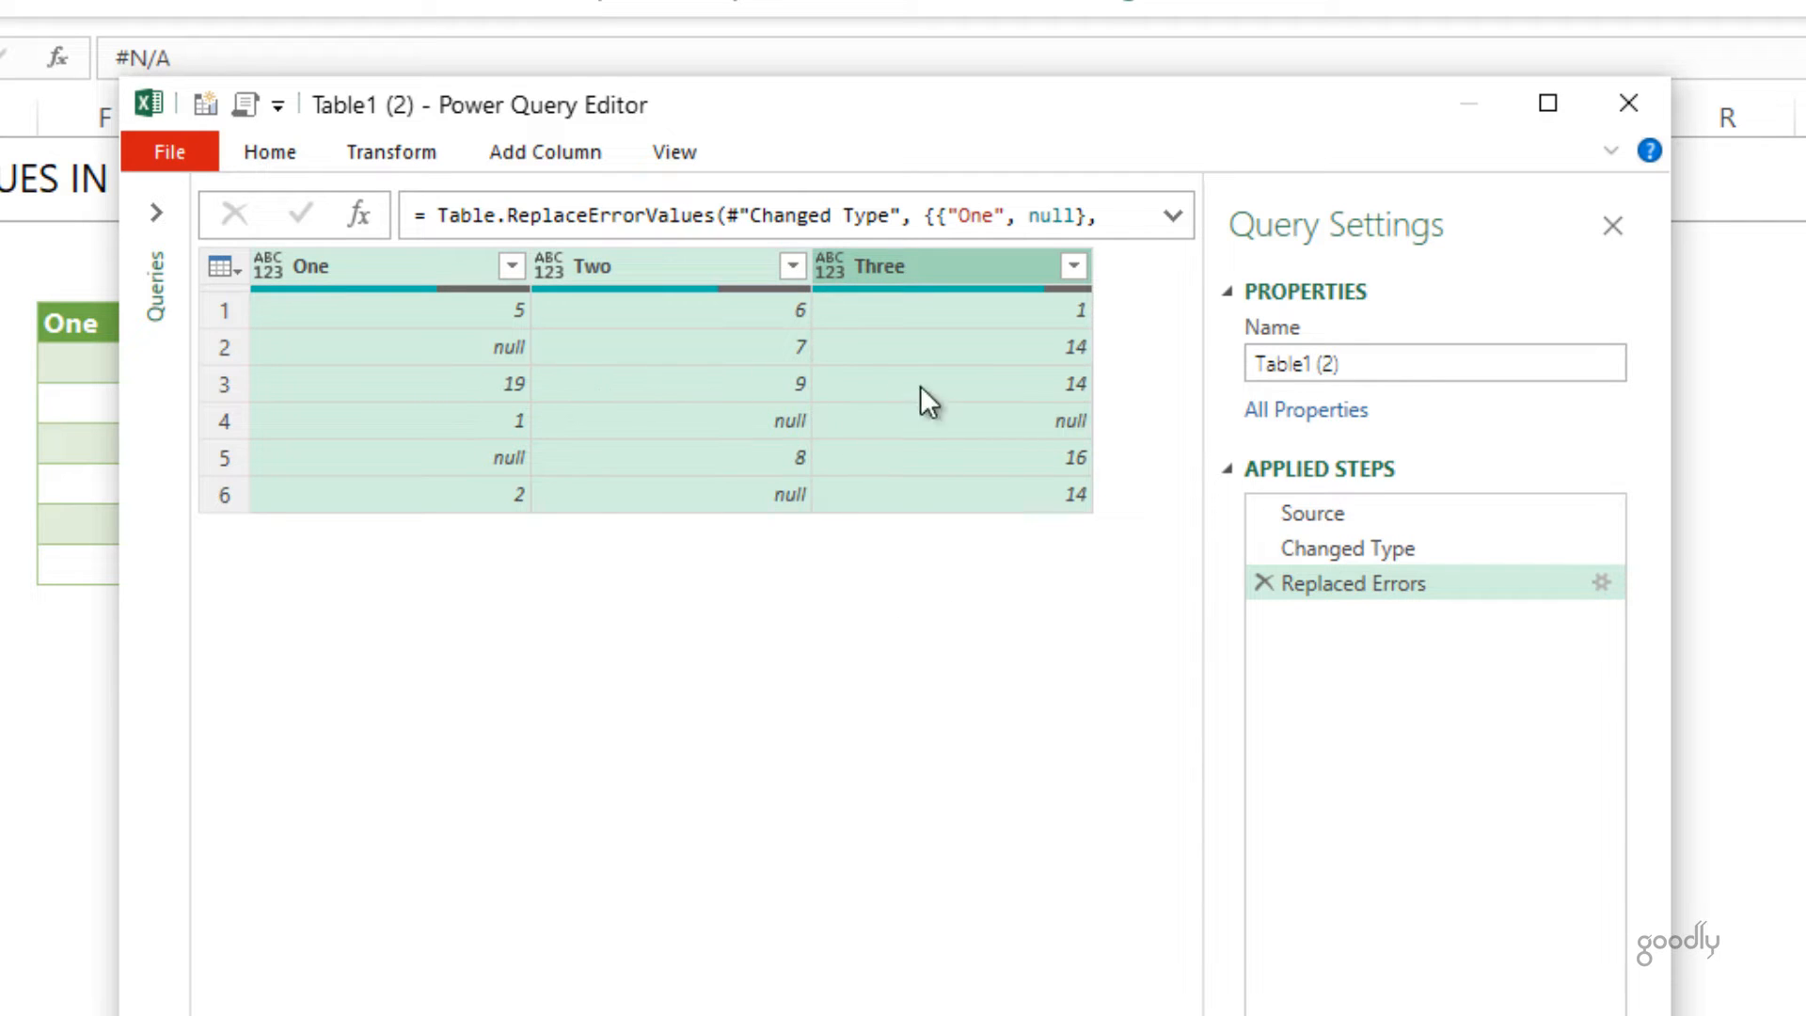
Step: Examine the full Table.ReplaceErrorValues formula, especially its nested list pairing each column name with null
click(1172, 215)
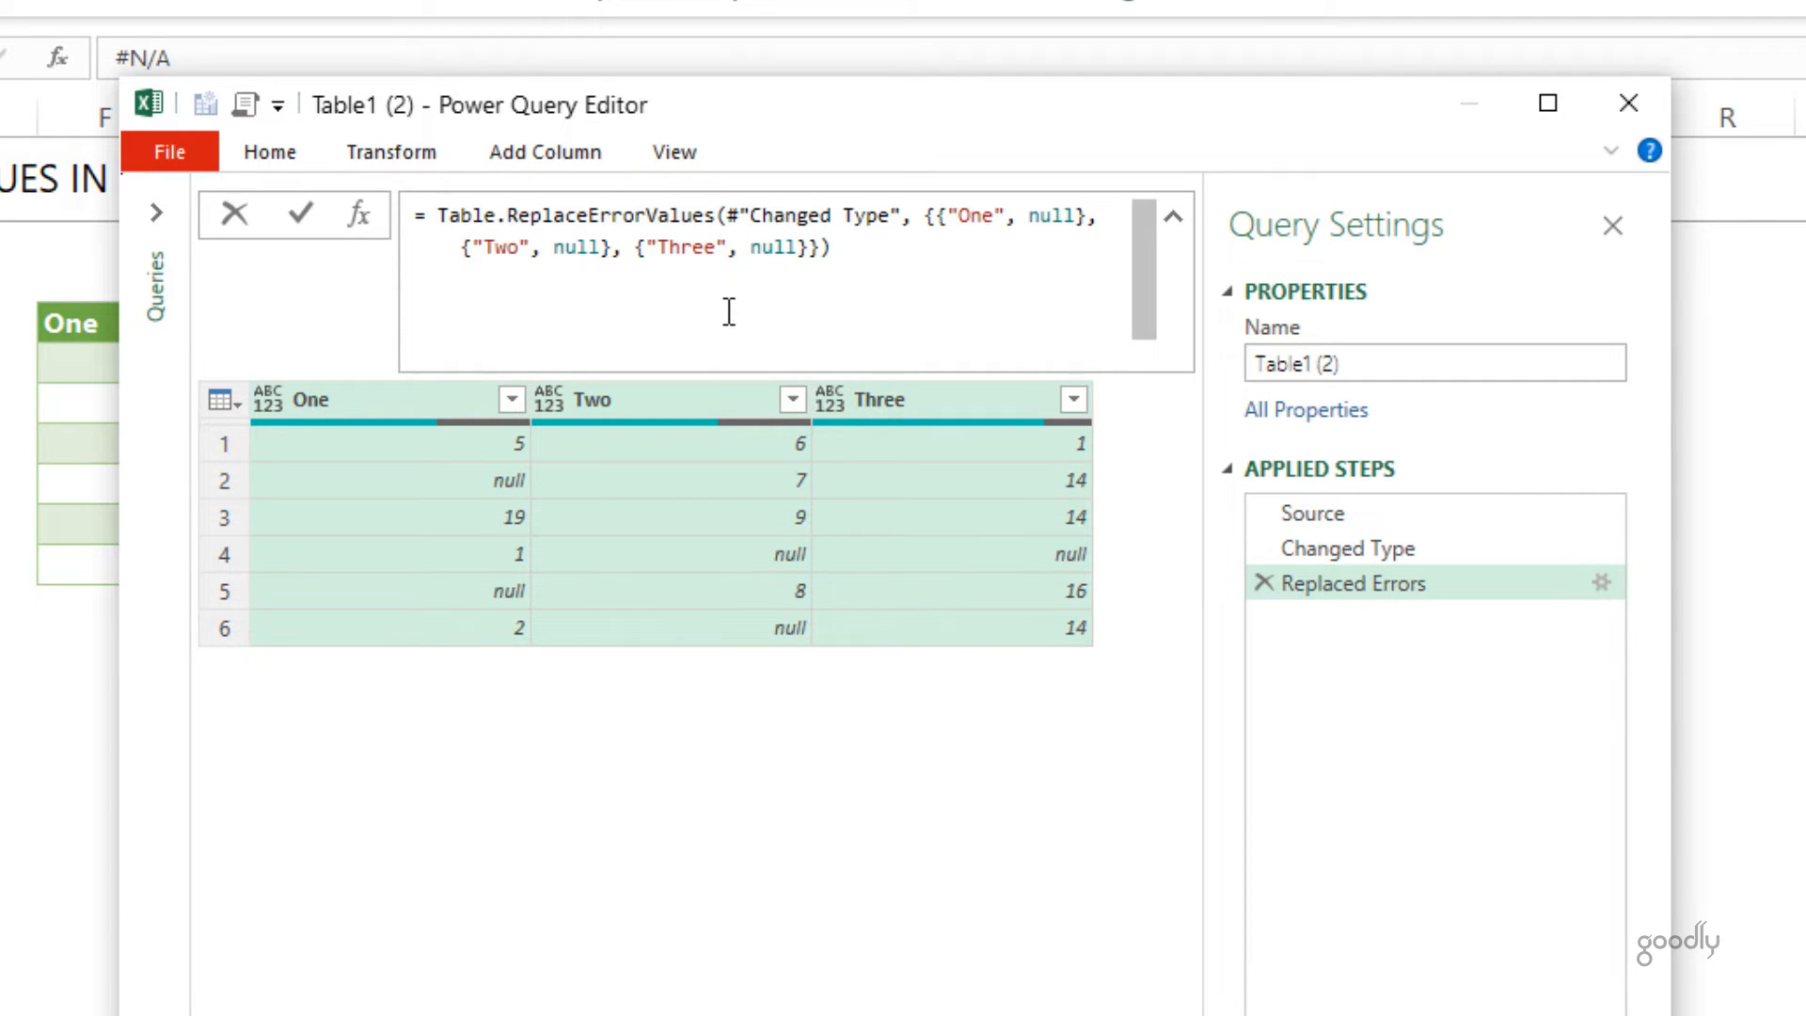
double_click(1050, 108)
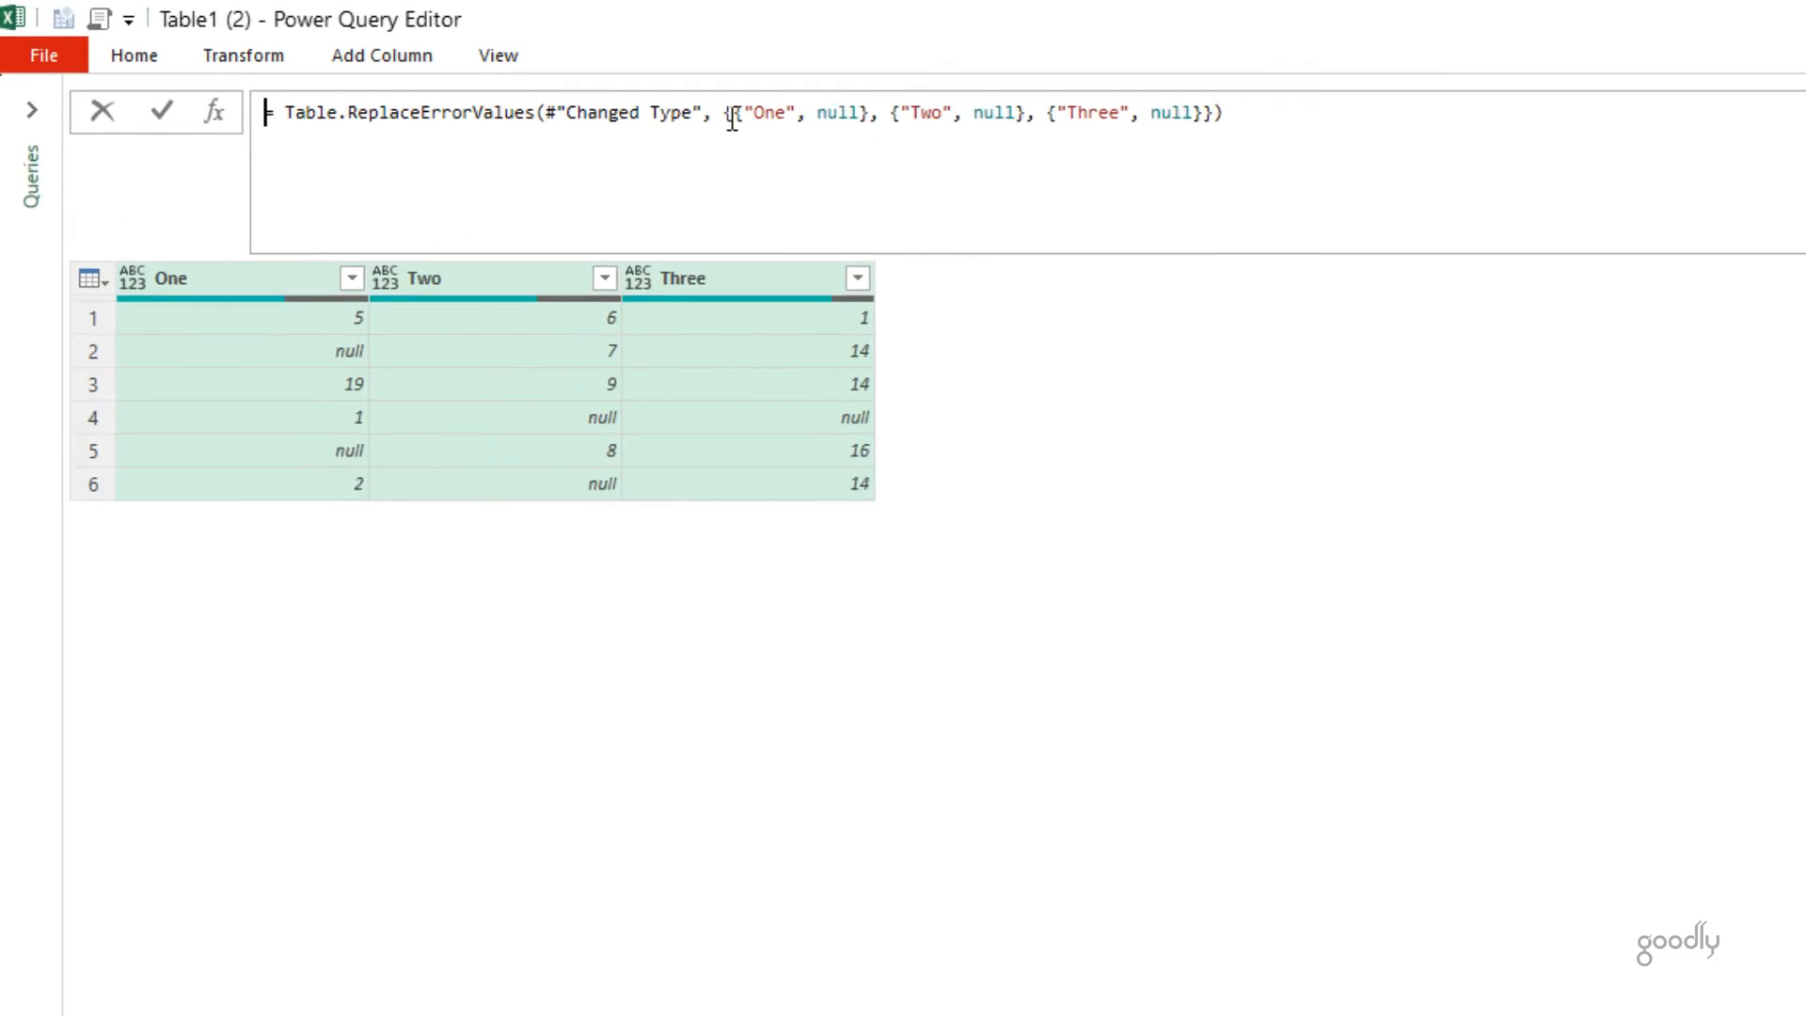
key(End)
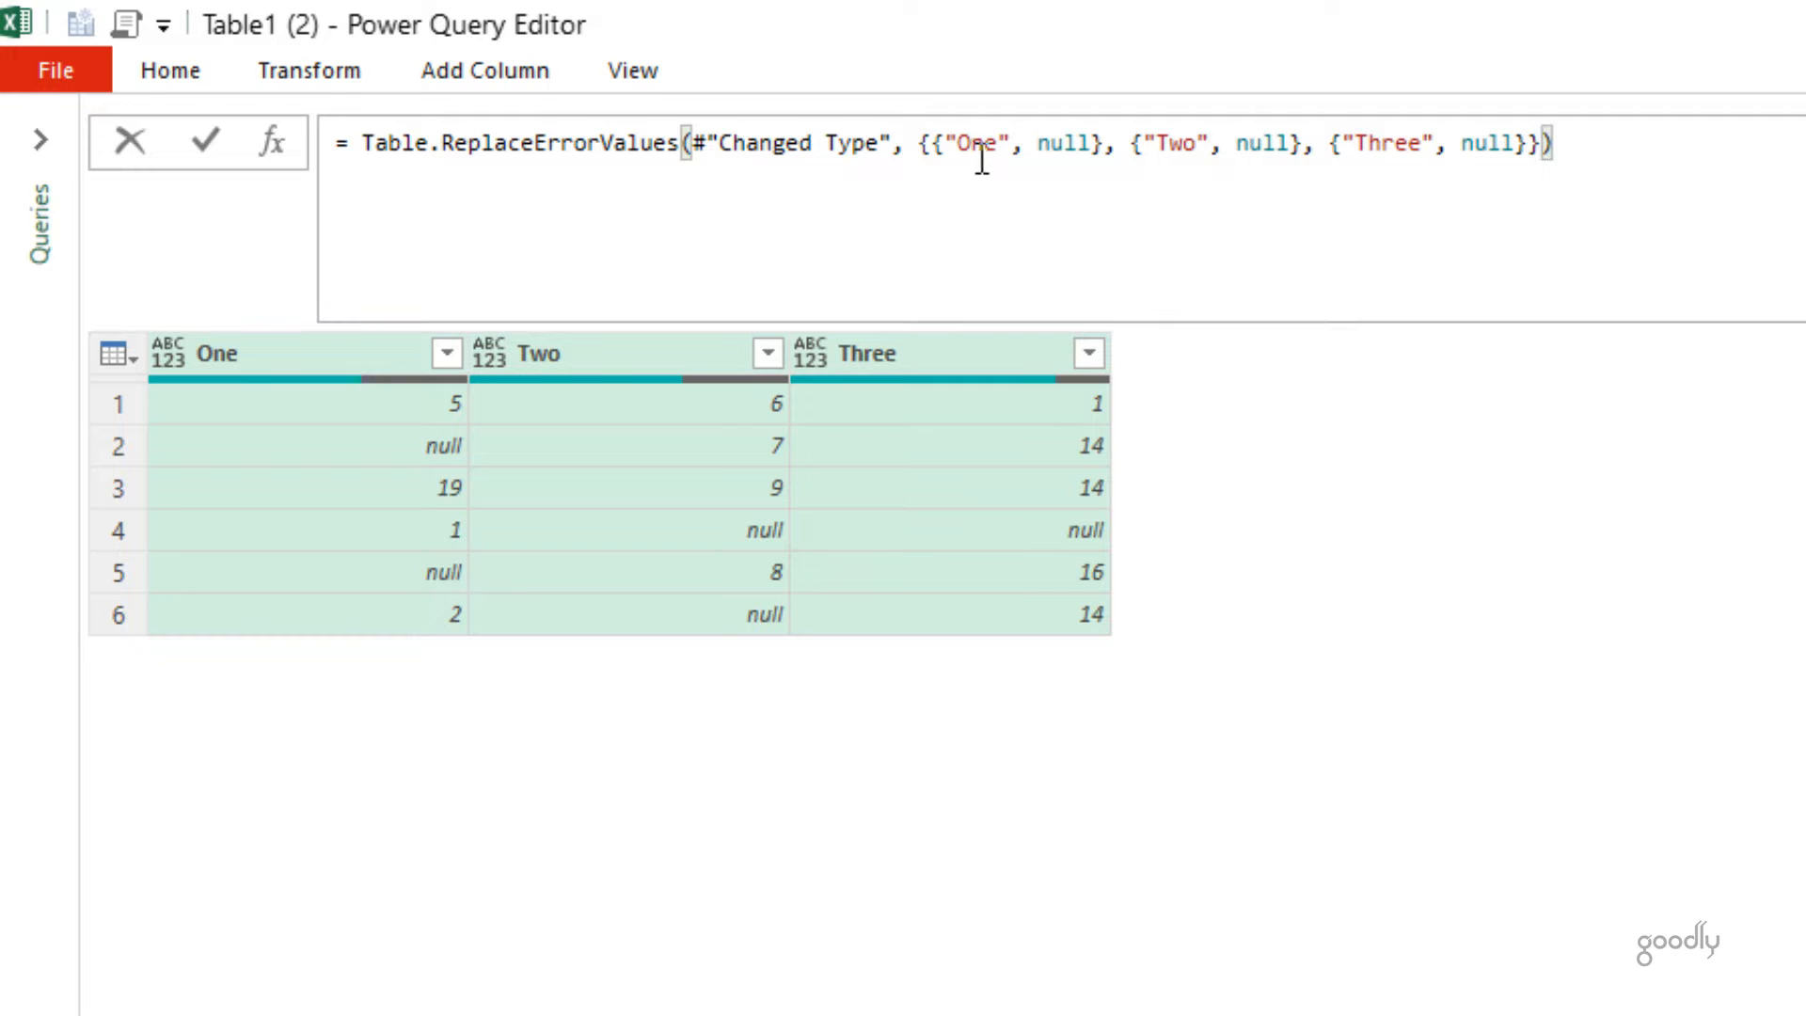
drag(931, 146, 1106, 145)
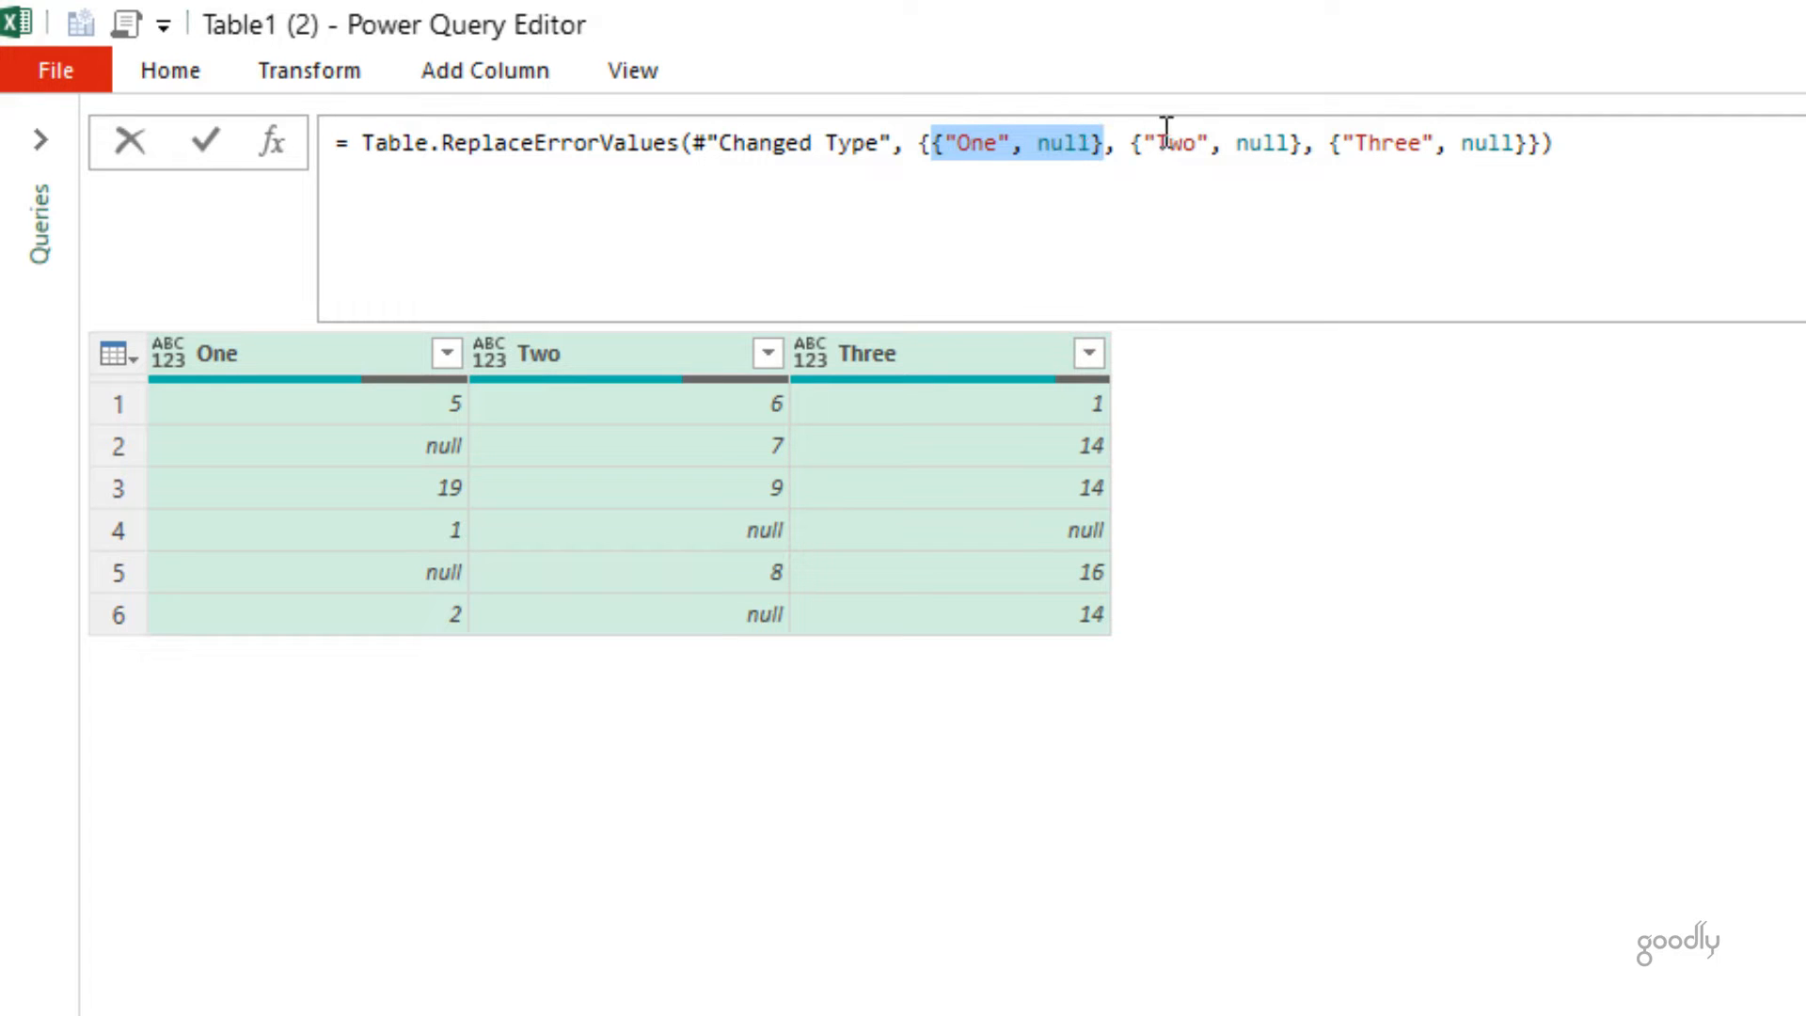
drag(1143, 146, 1515, 145)
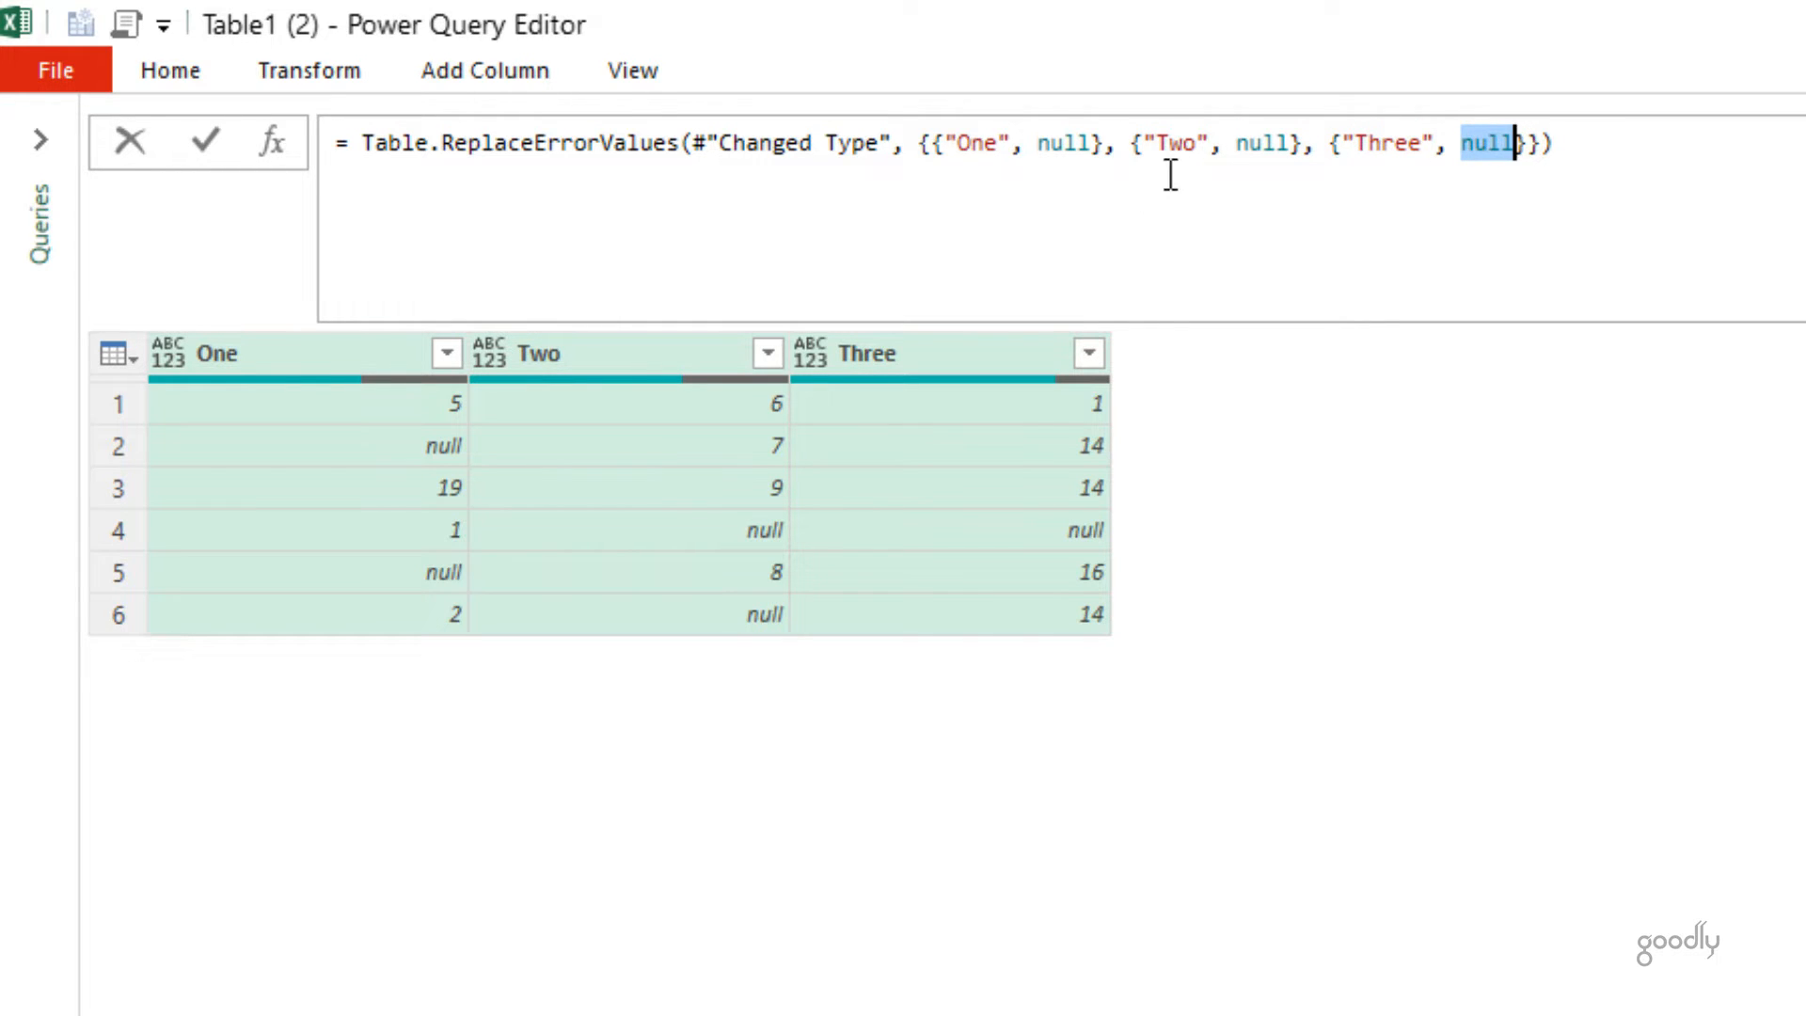
drag(920, 143, 1544, 155)
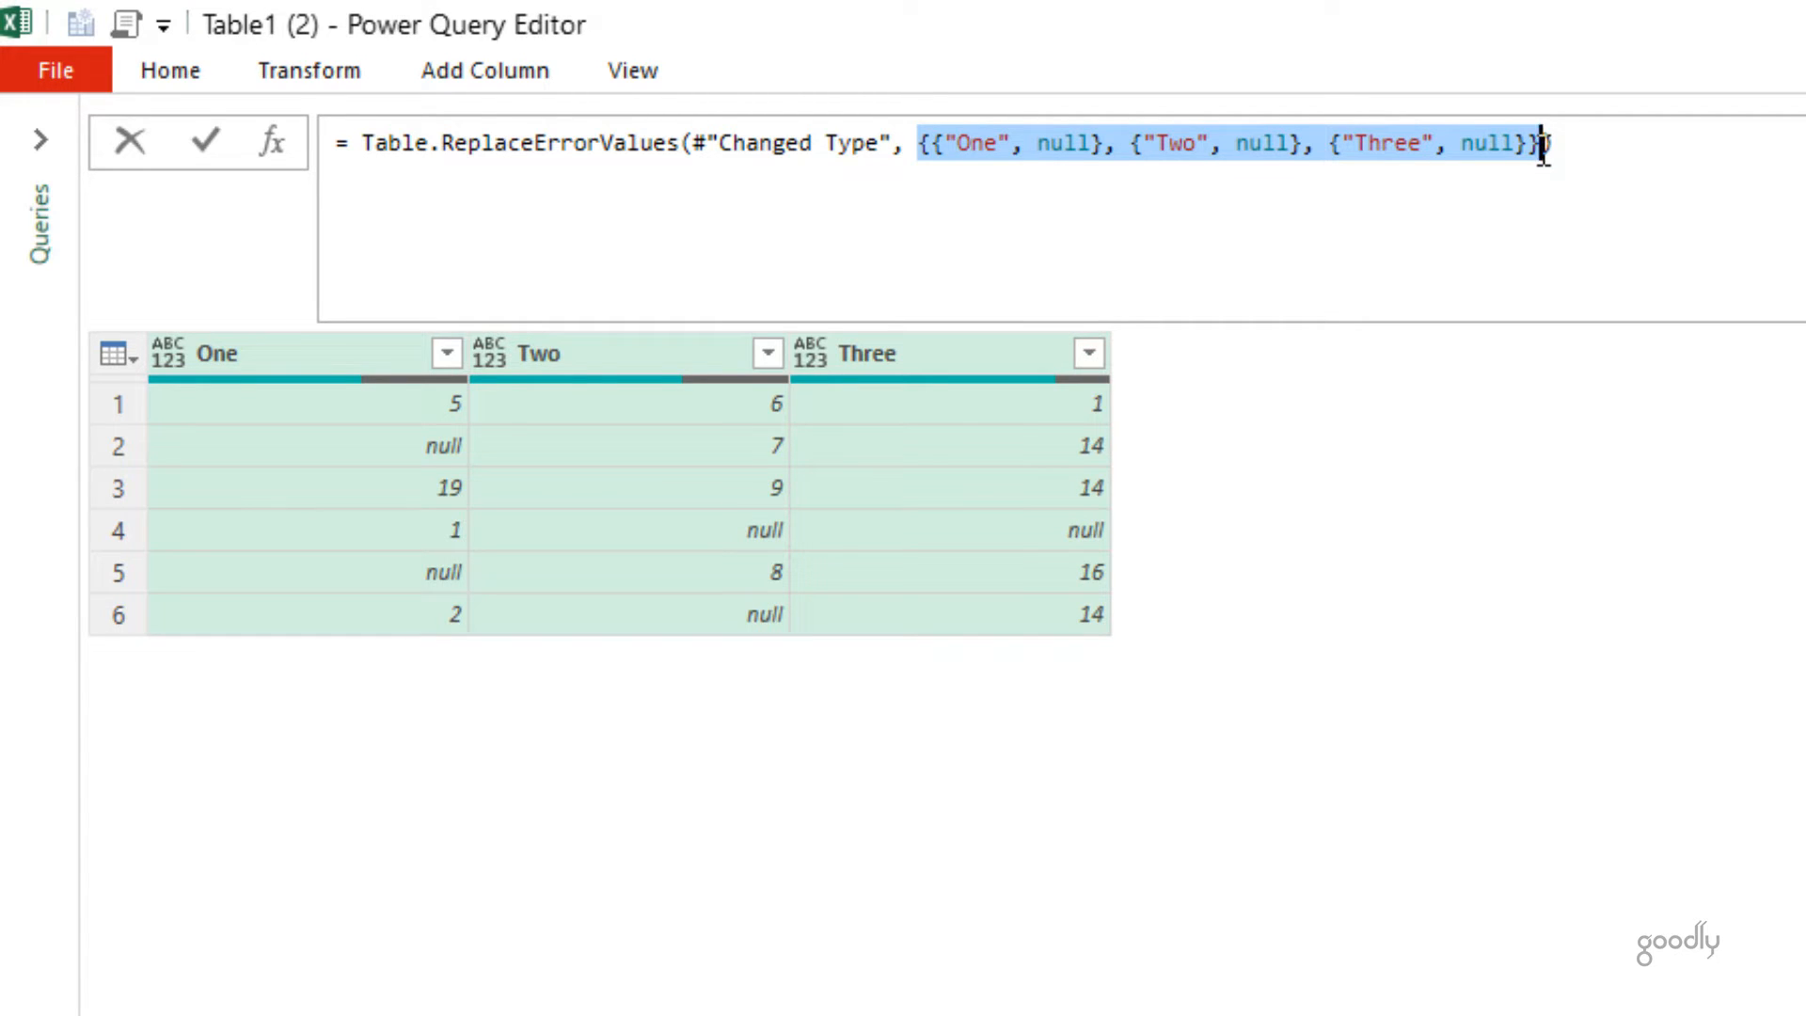
click(349, 884)
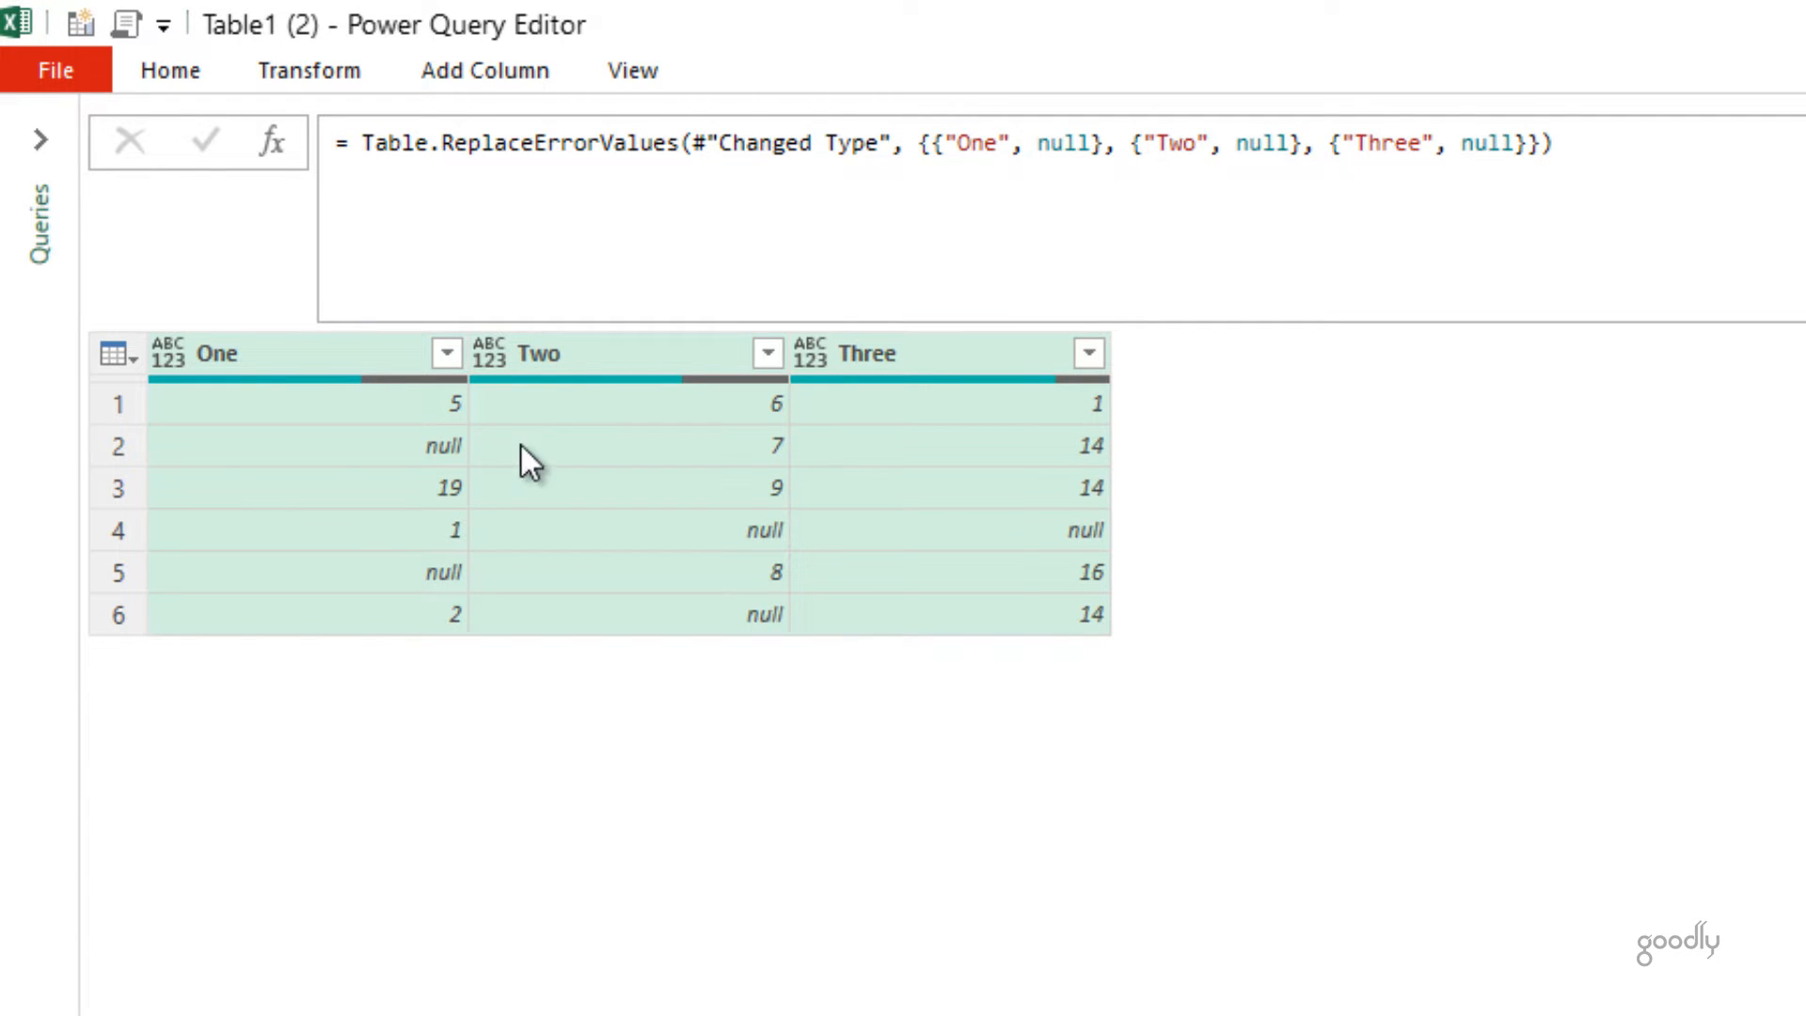
Step: Delete the Replaced Errors step and add a custom step with the formula = Table.ColumnNames(#"Changed Type")
key(Delete)
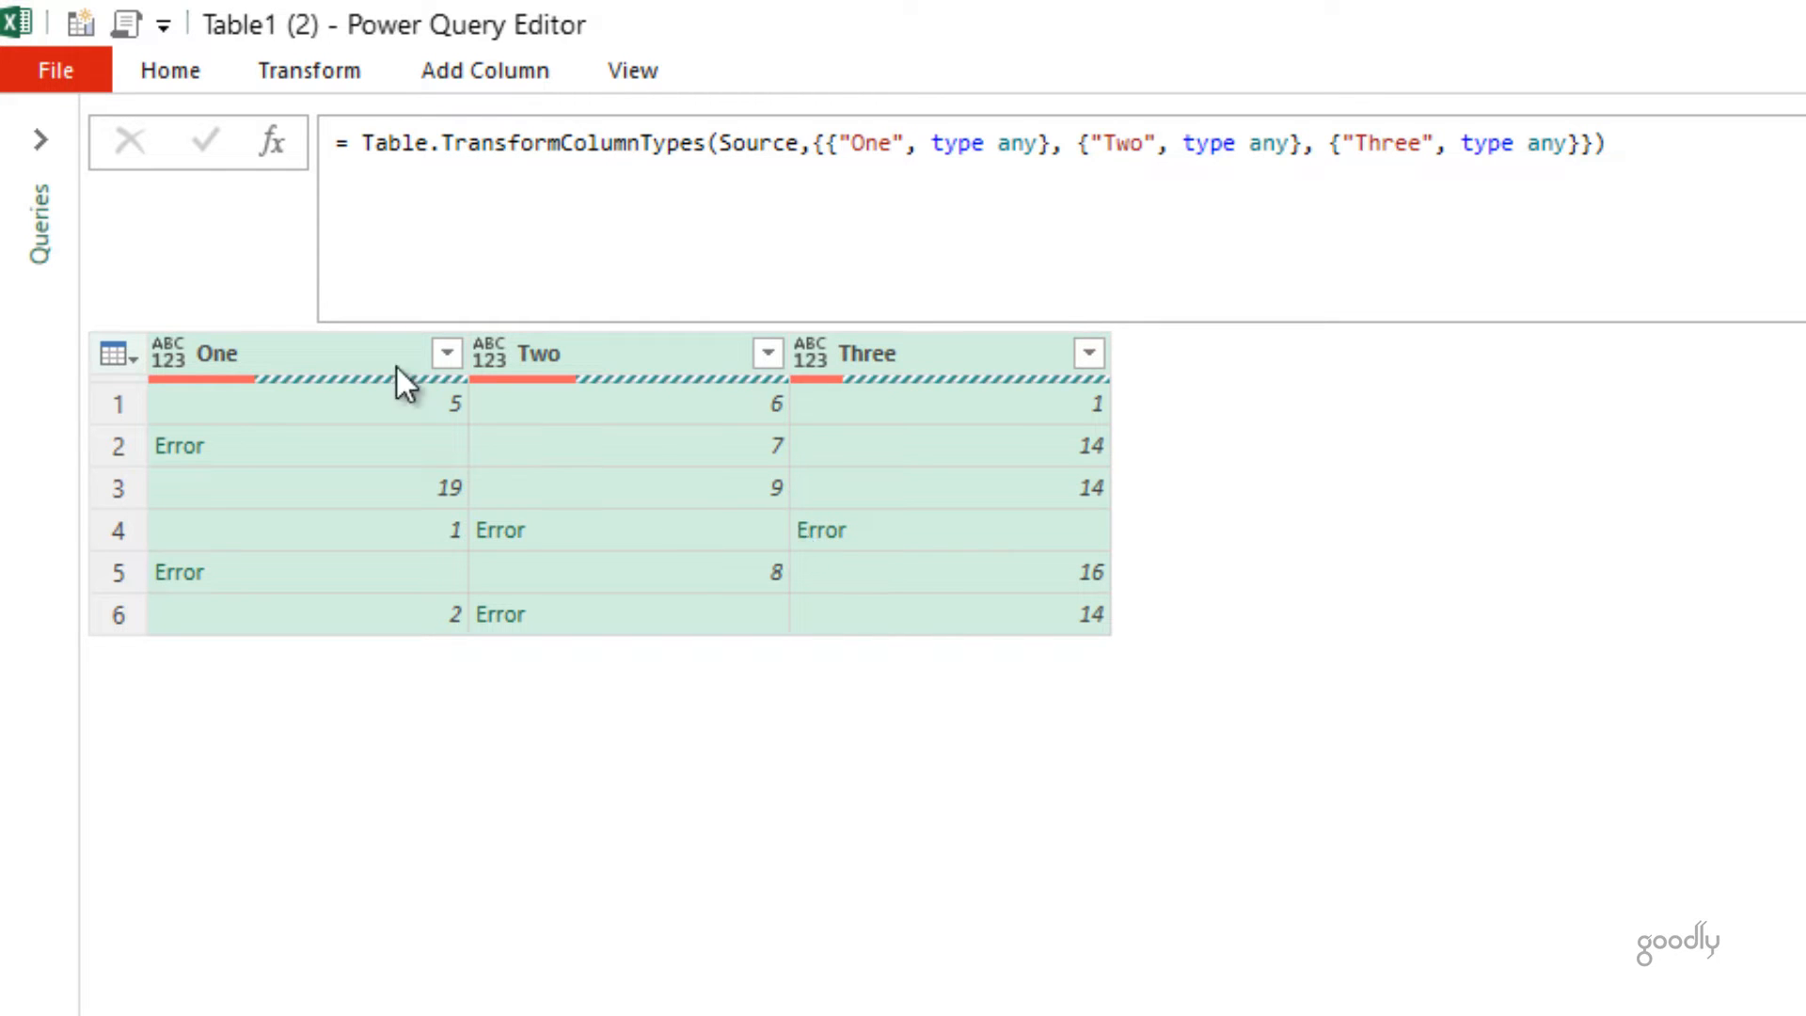
click(273, 143)
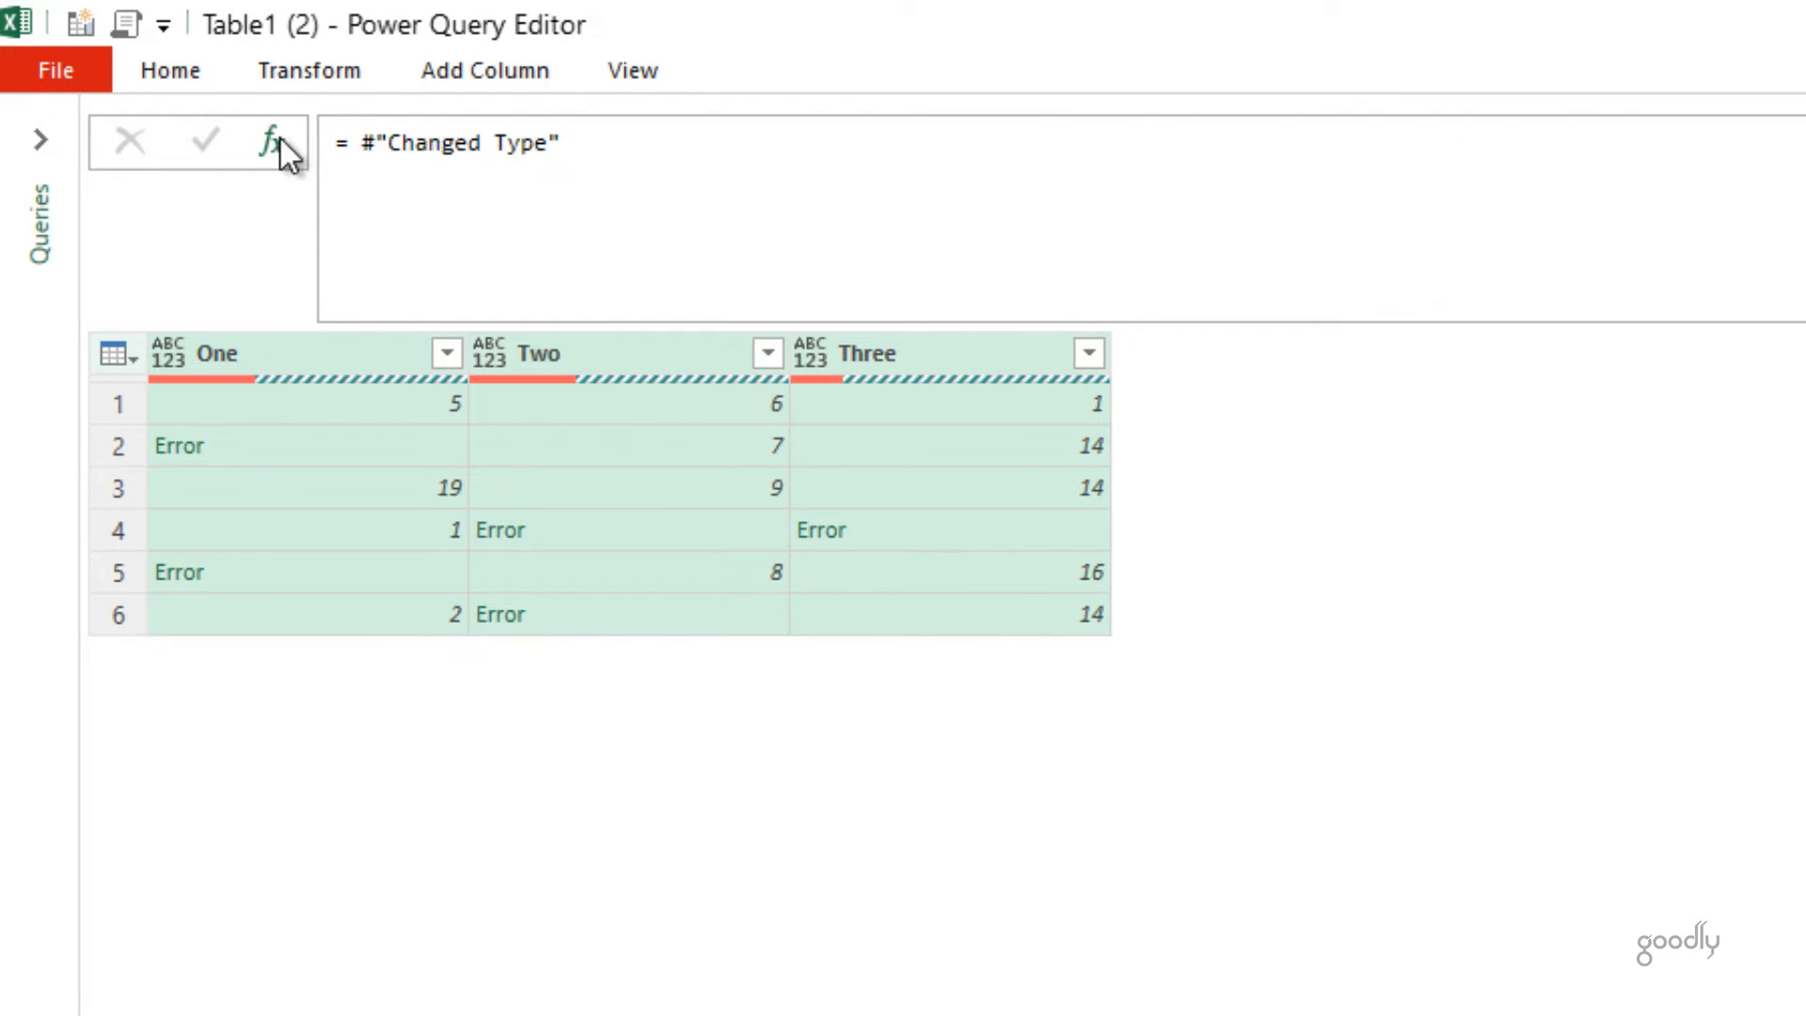
click(365, 143)
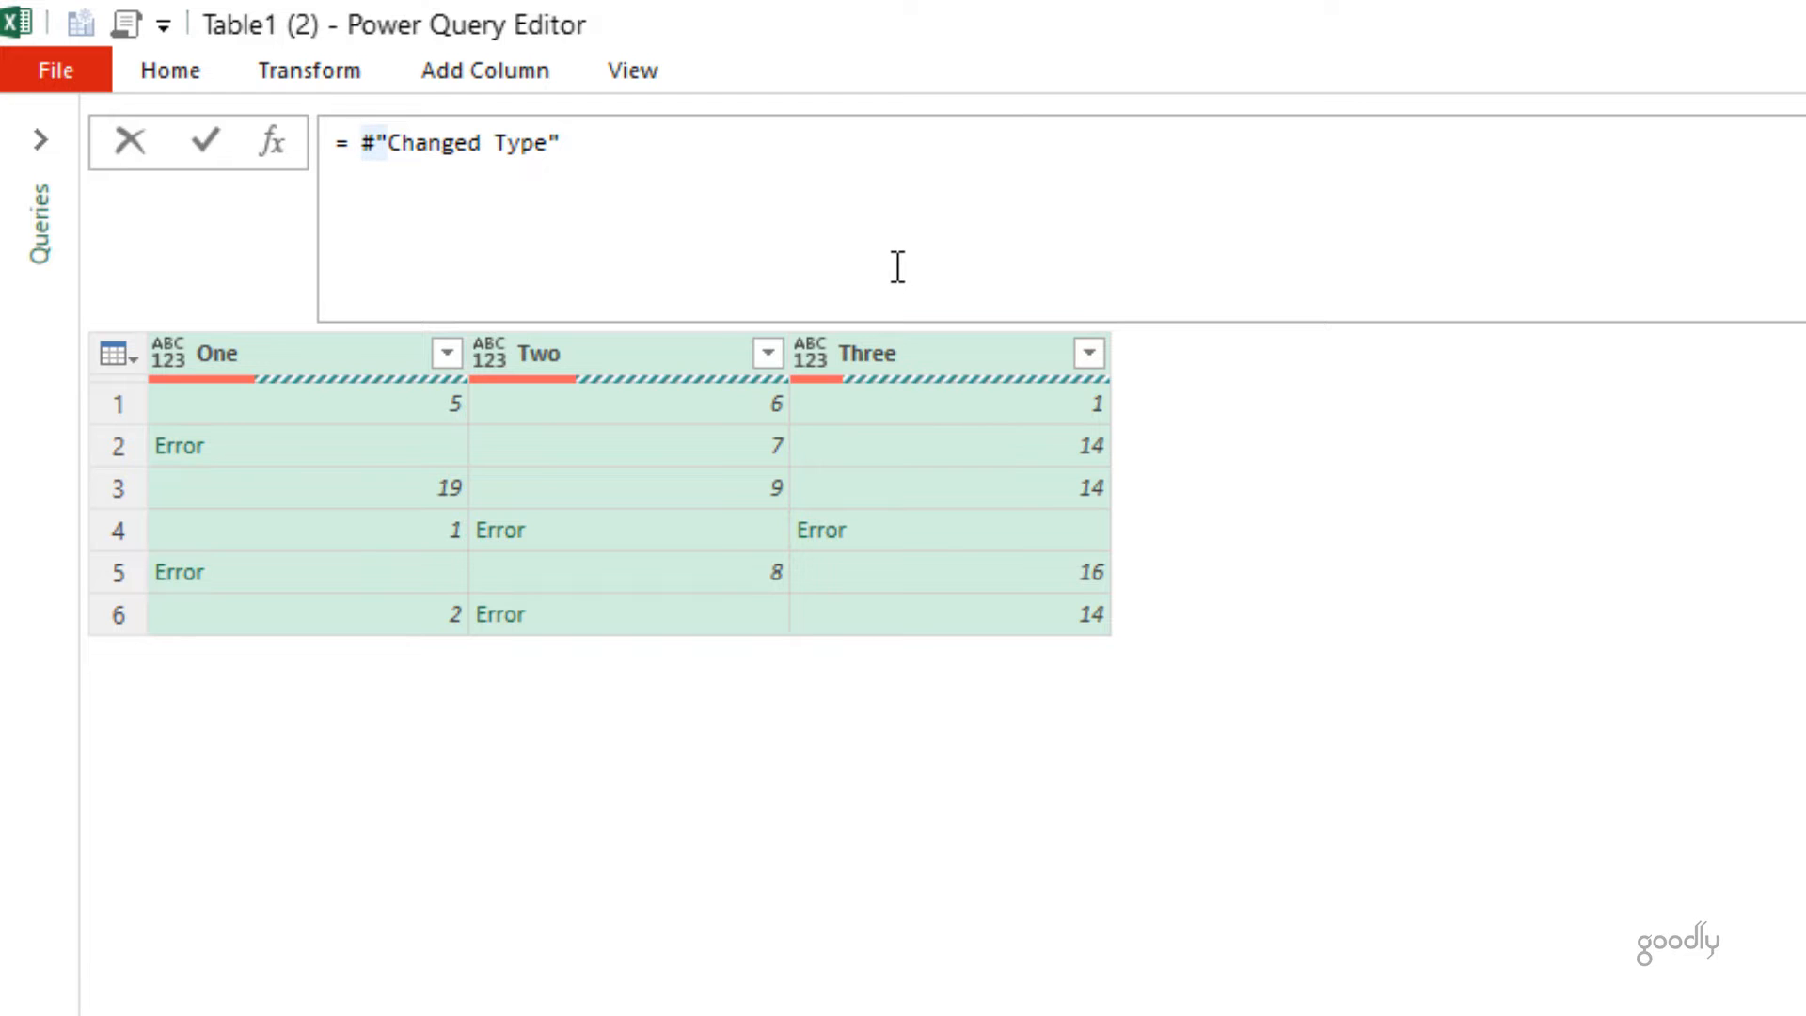
text(Table)
text(.ColumnNames)
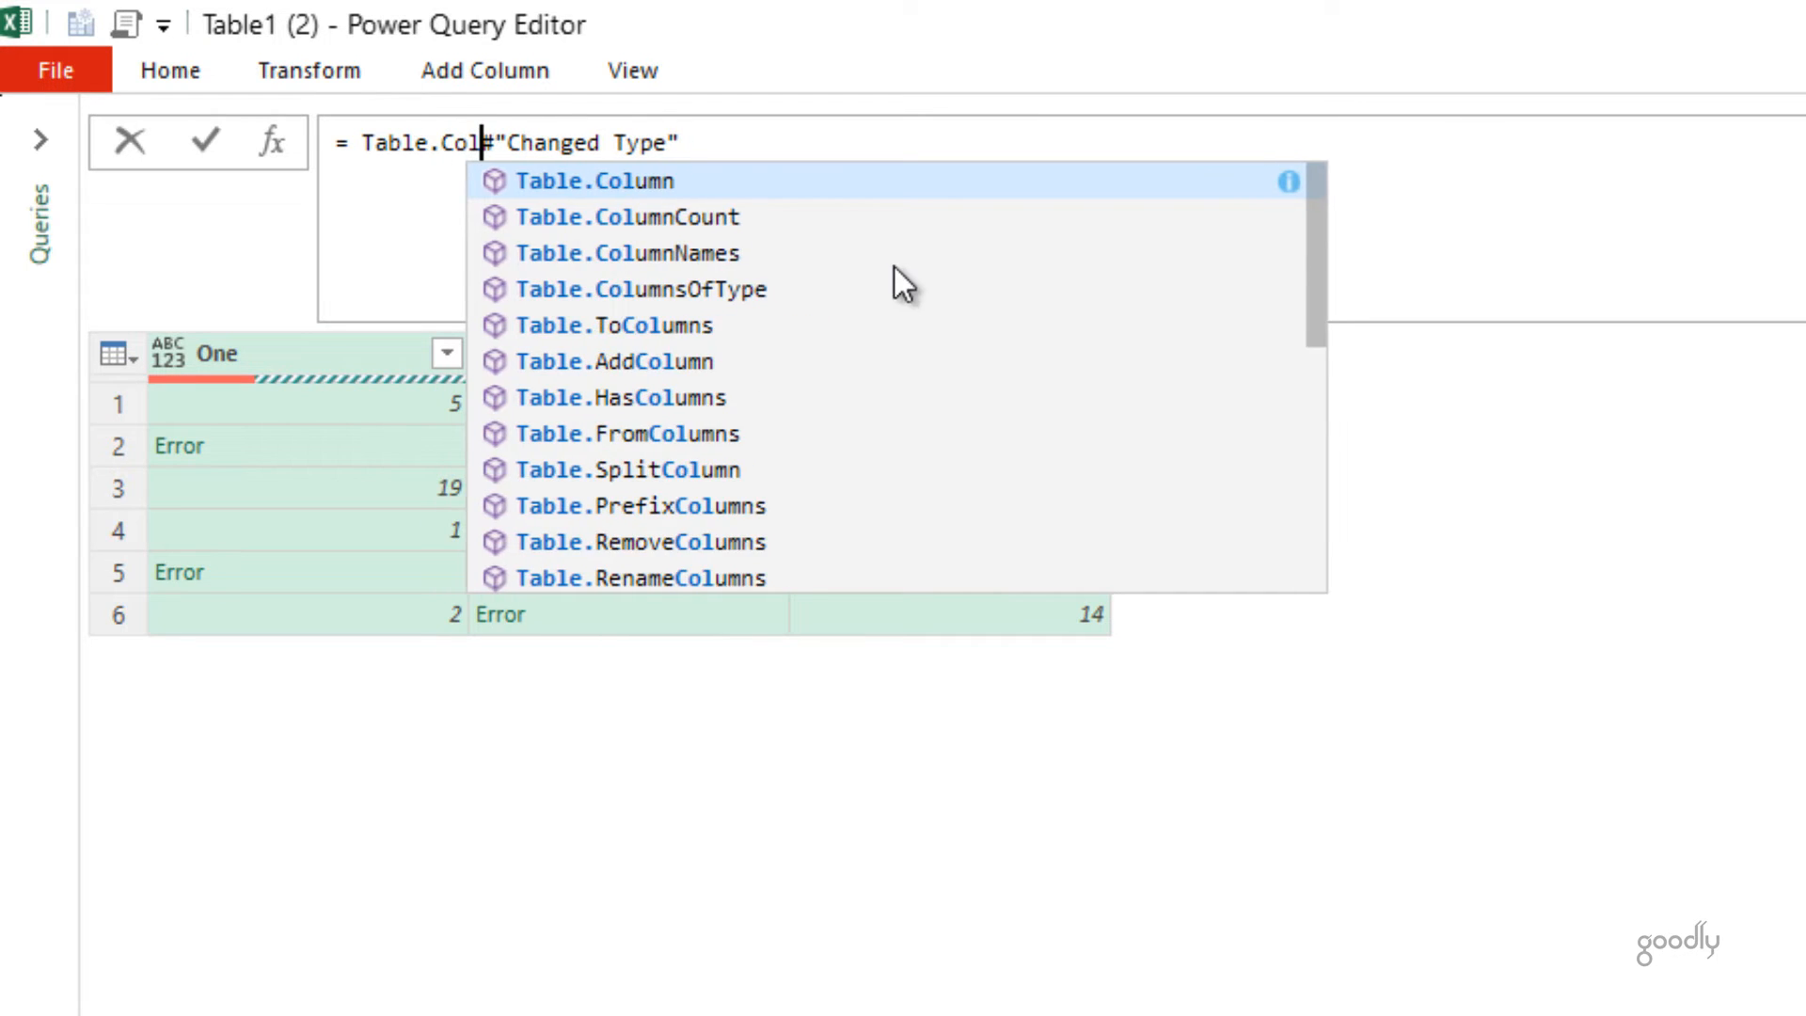
text(()
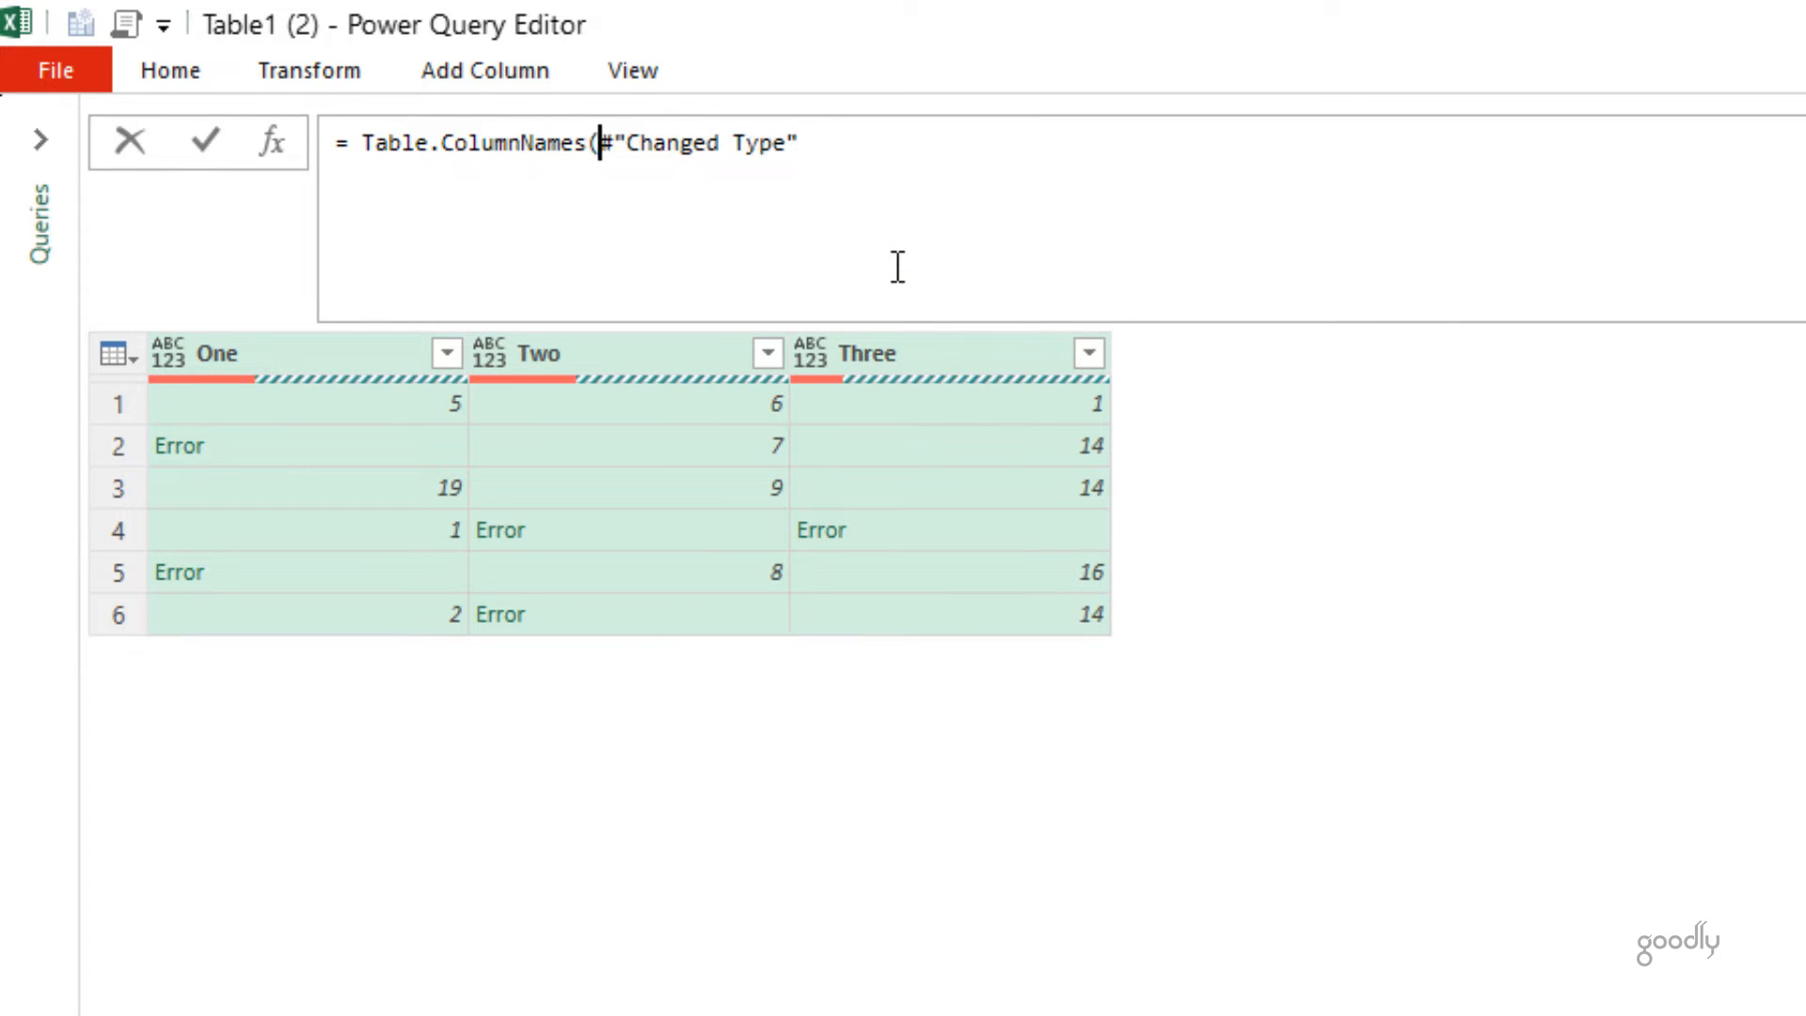
key(Right)
key(Right)
key(Right)
key(Right)
key(Right)
key(Right)
key(Right)
key(Right)
key(Right)
key(Right)
key(Right)
key(Right)
key(Right)
key(Right)
text())
key(Return)
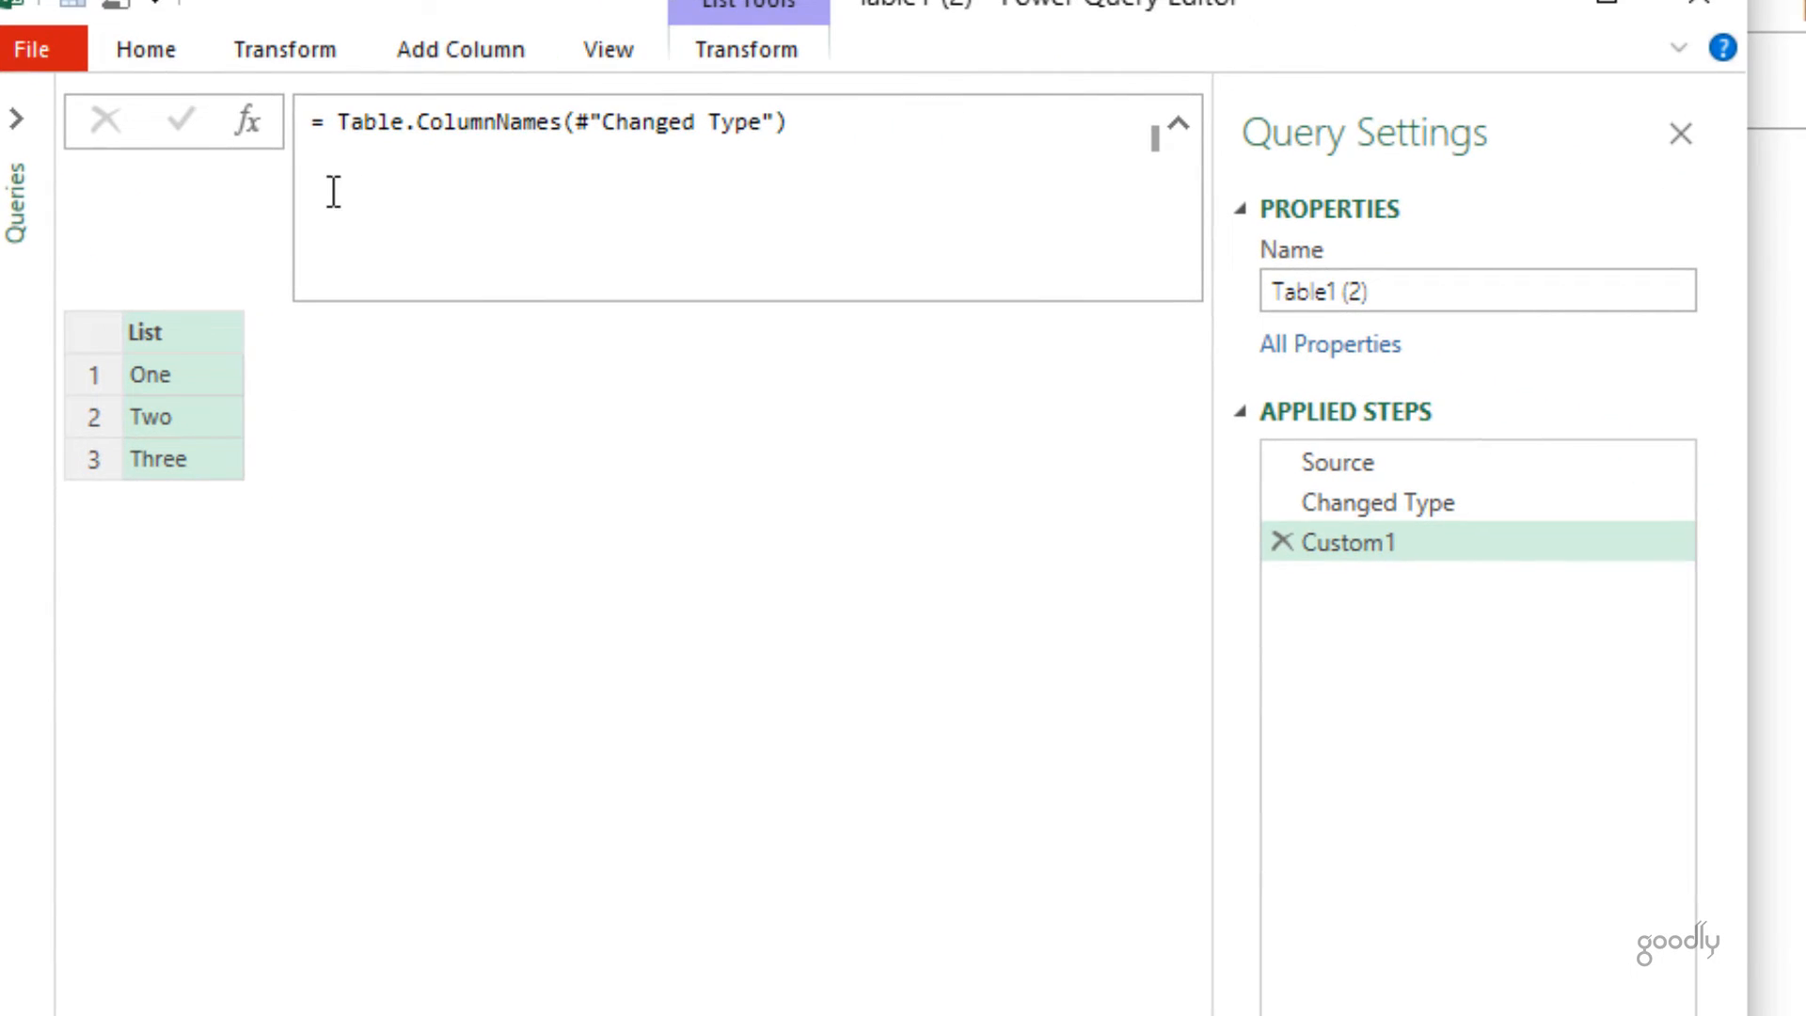
Step: Convert the list of column names to a table with no delimiter and extra columns truncated
right_click(179, 336)
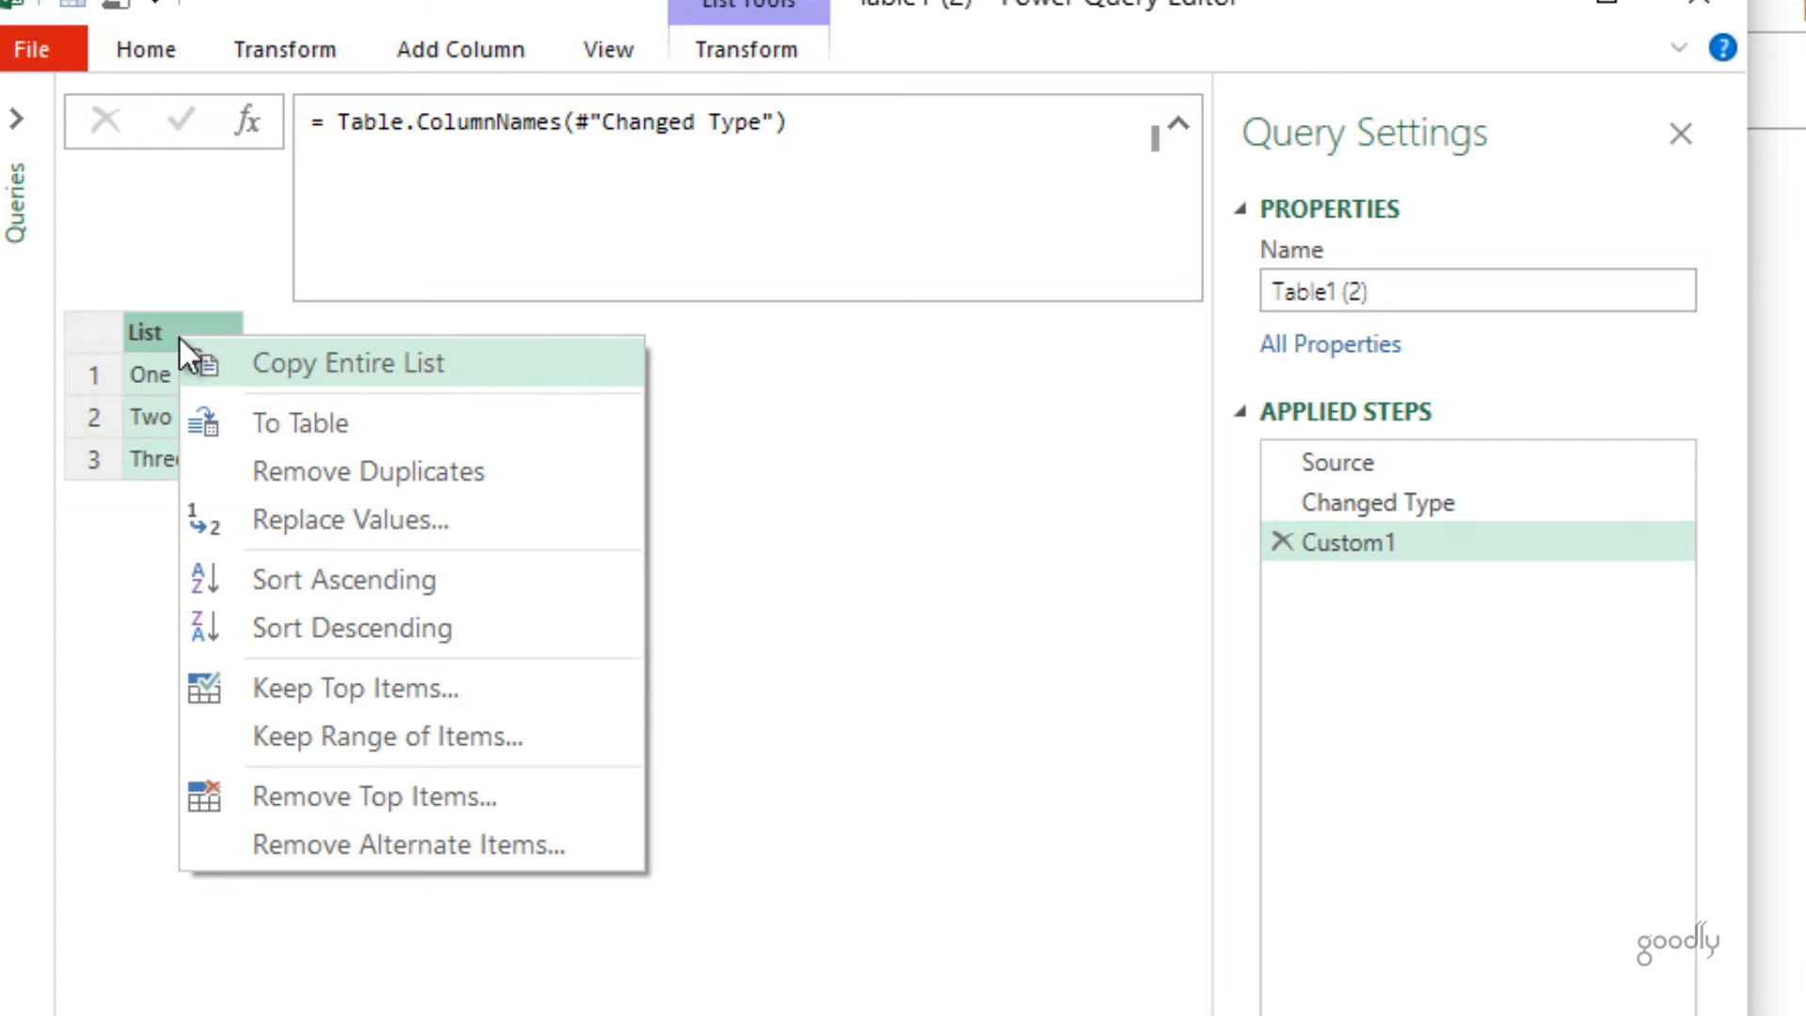
click(241, 437)
click(527, 889)
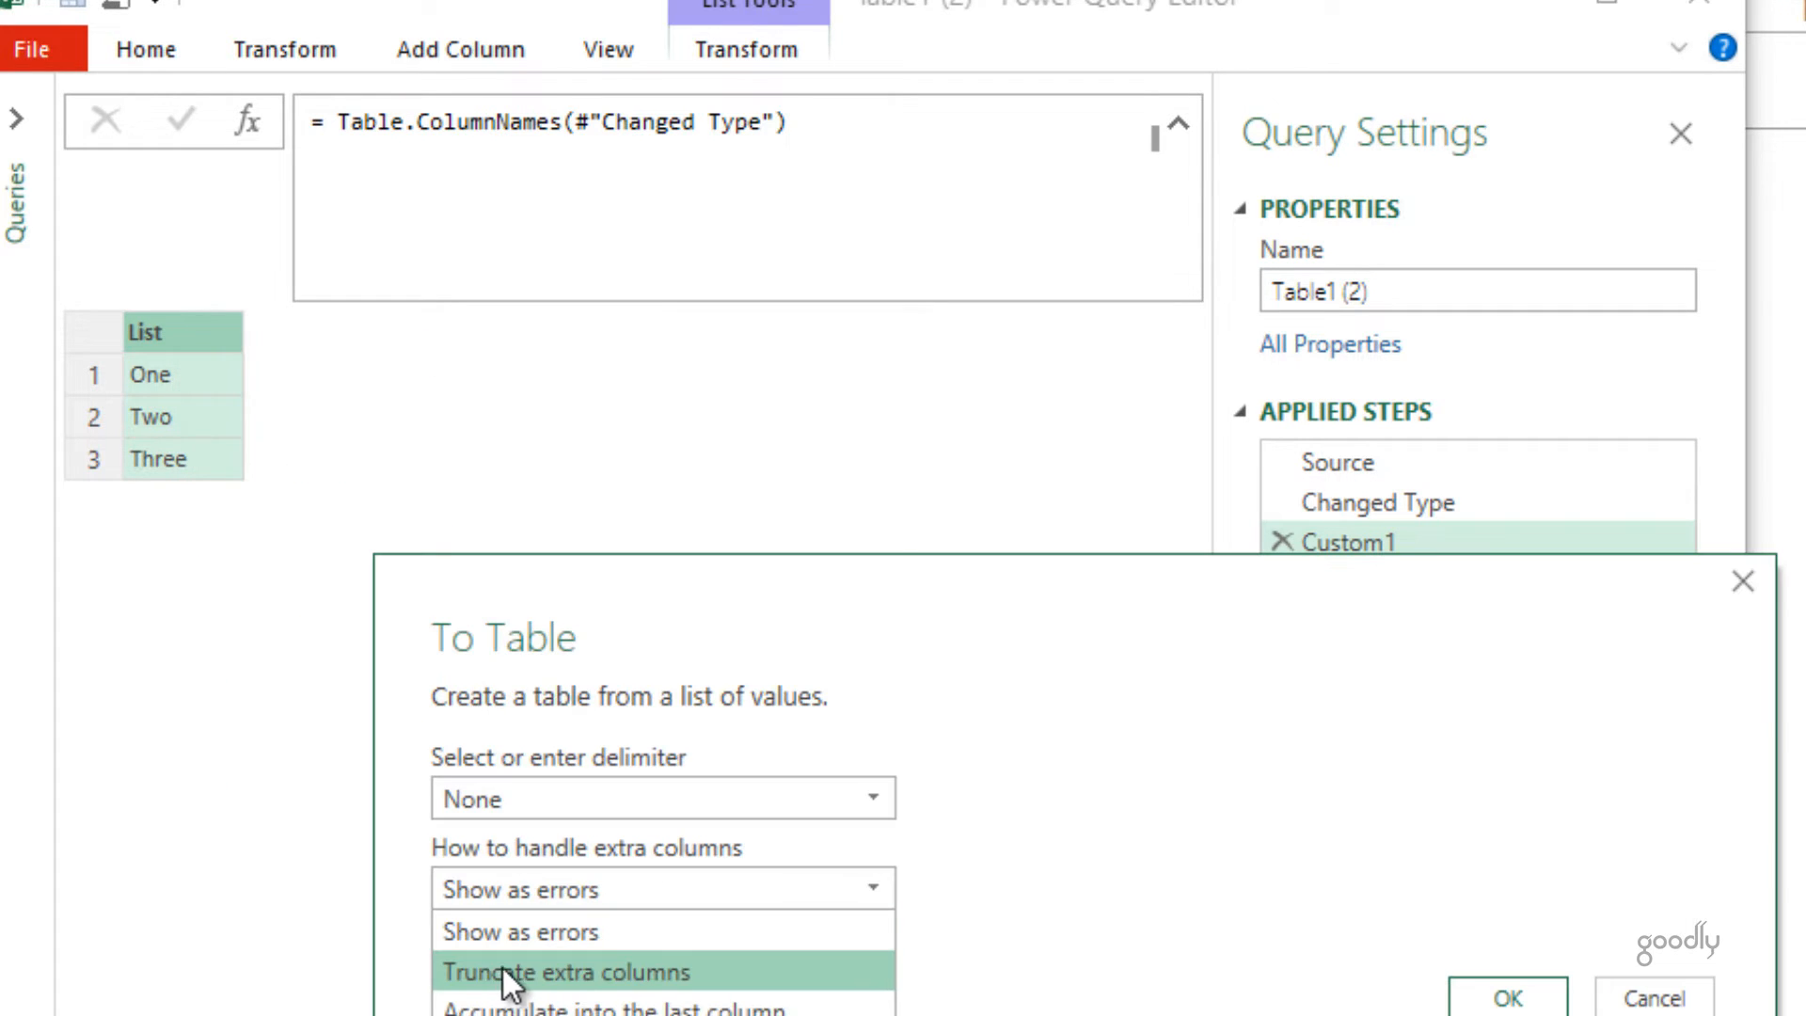
click(483, 983)
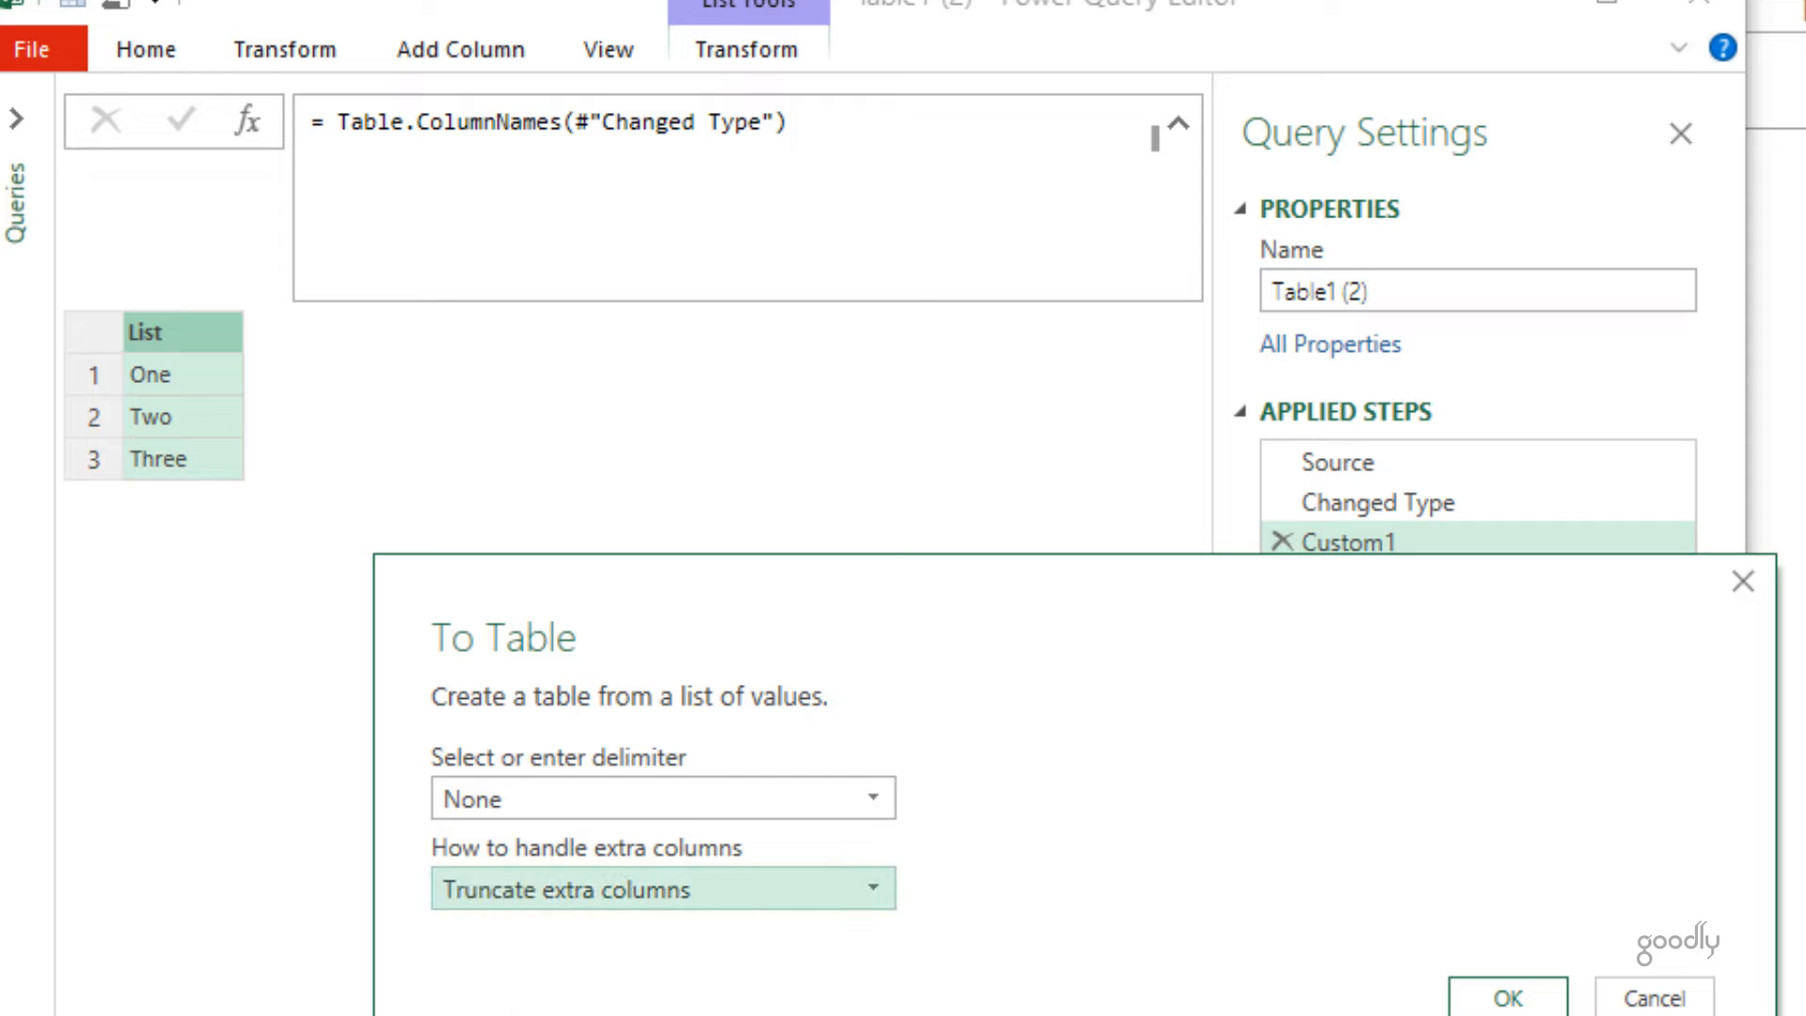
click(1508, 998)
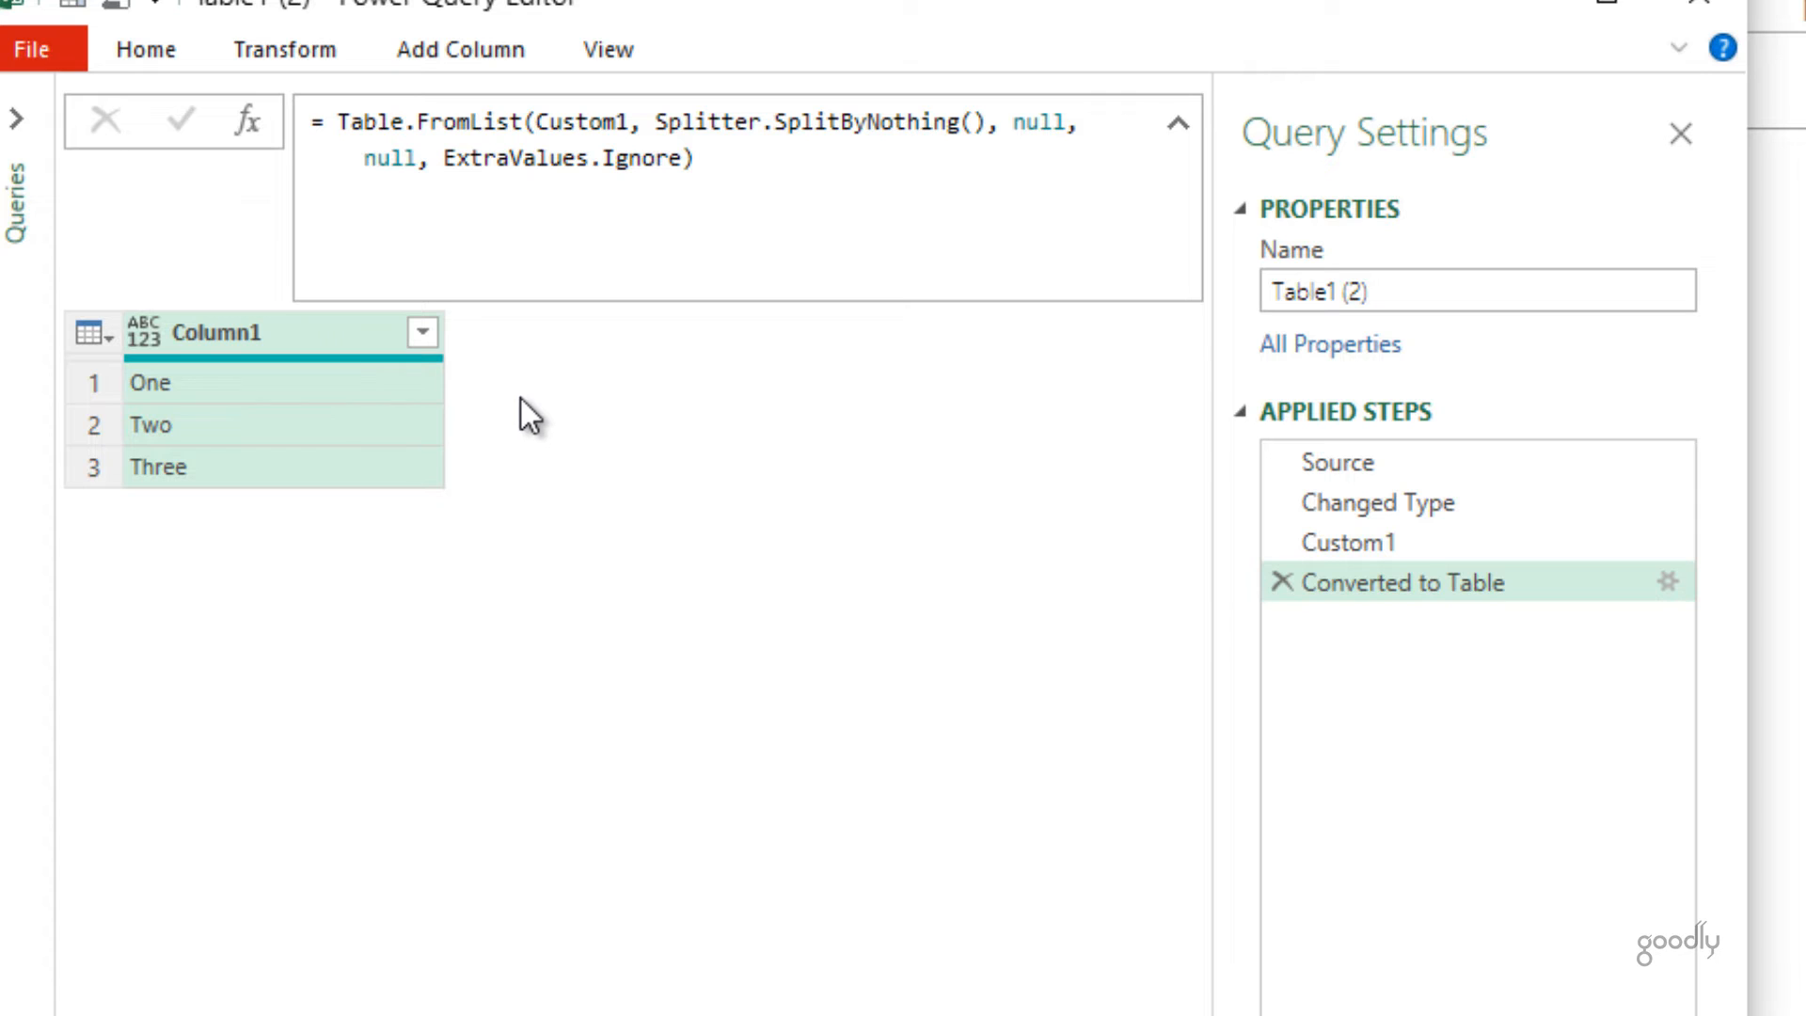
Step: Add a custom column with the formula = null beside the column names and transpose the table
click(449, 45)
click(193, 141)
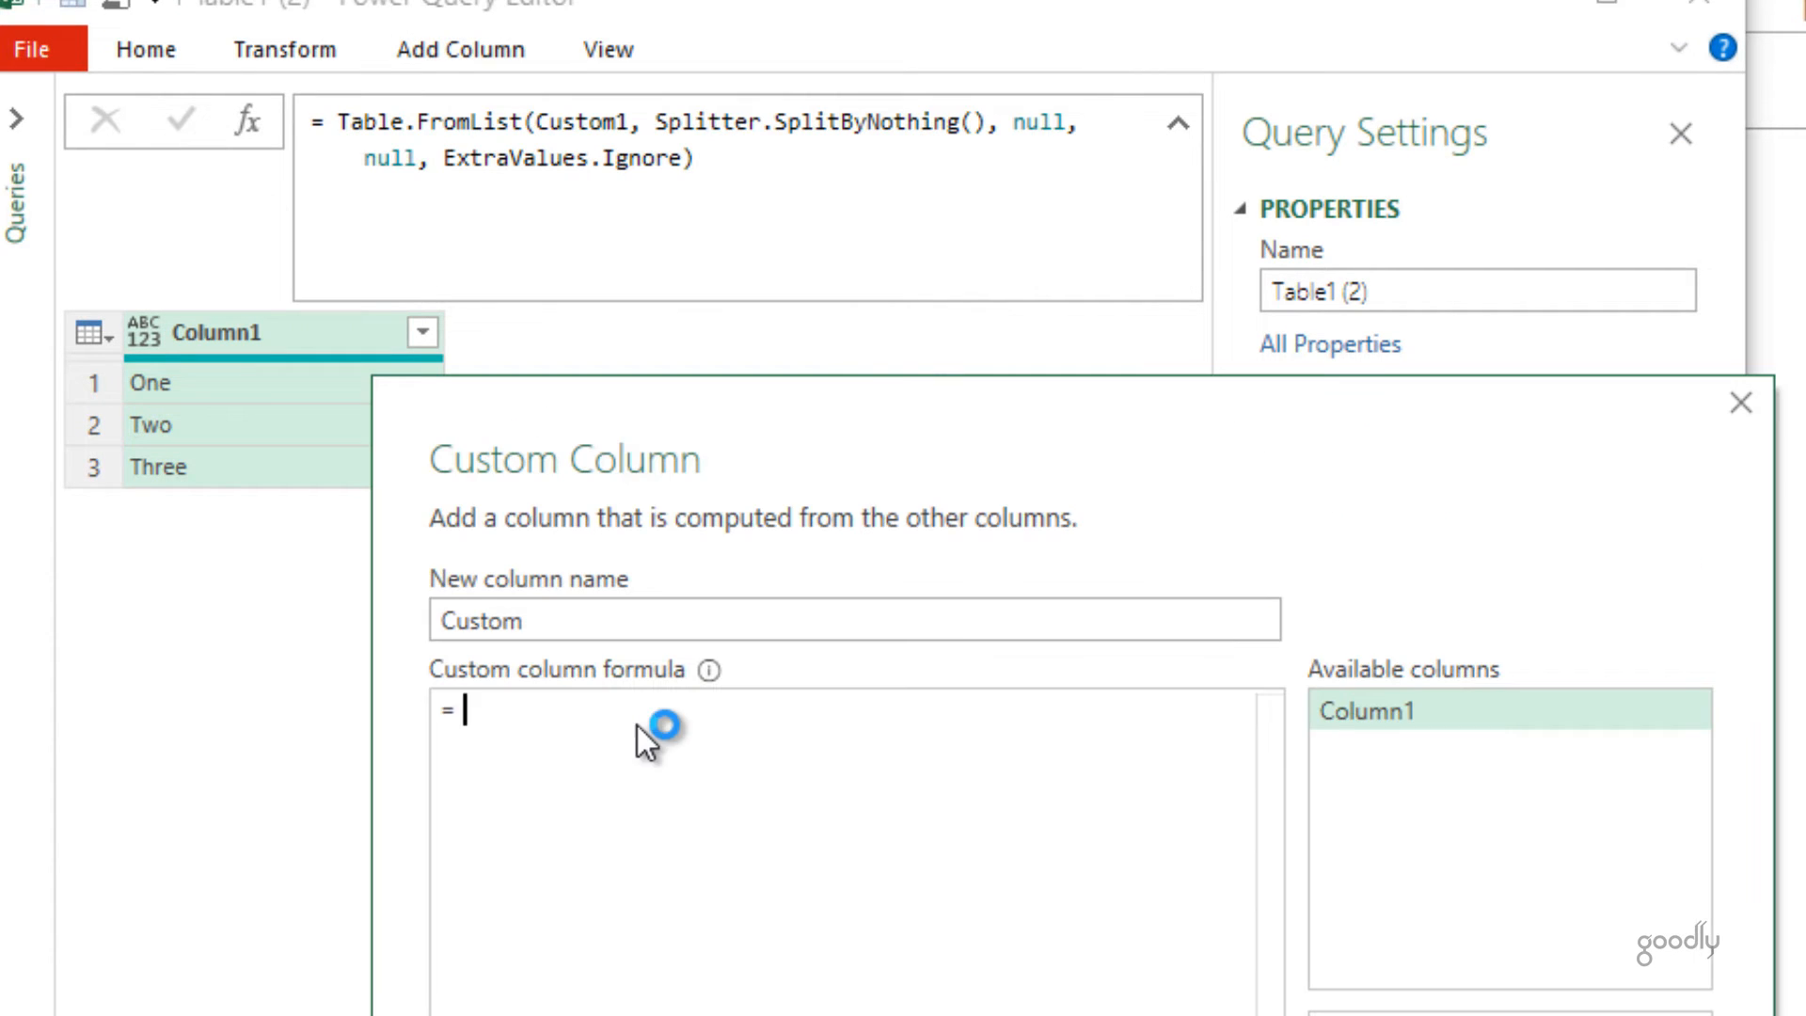
text(null)
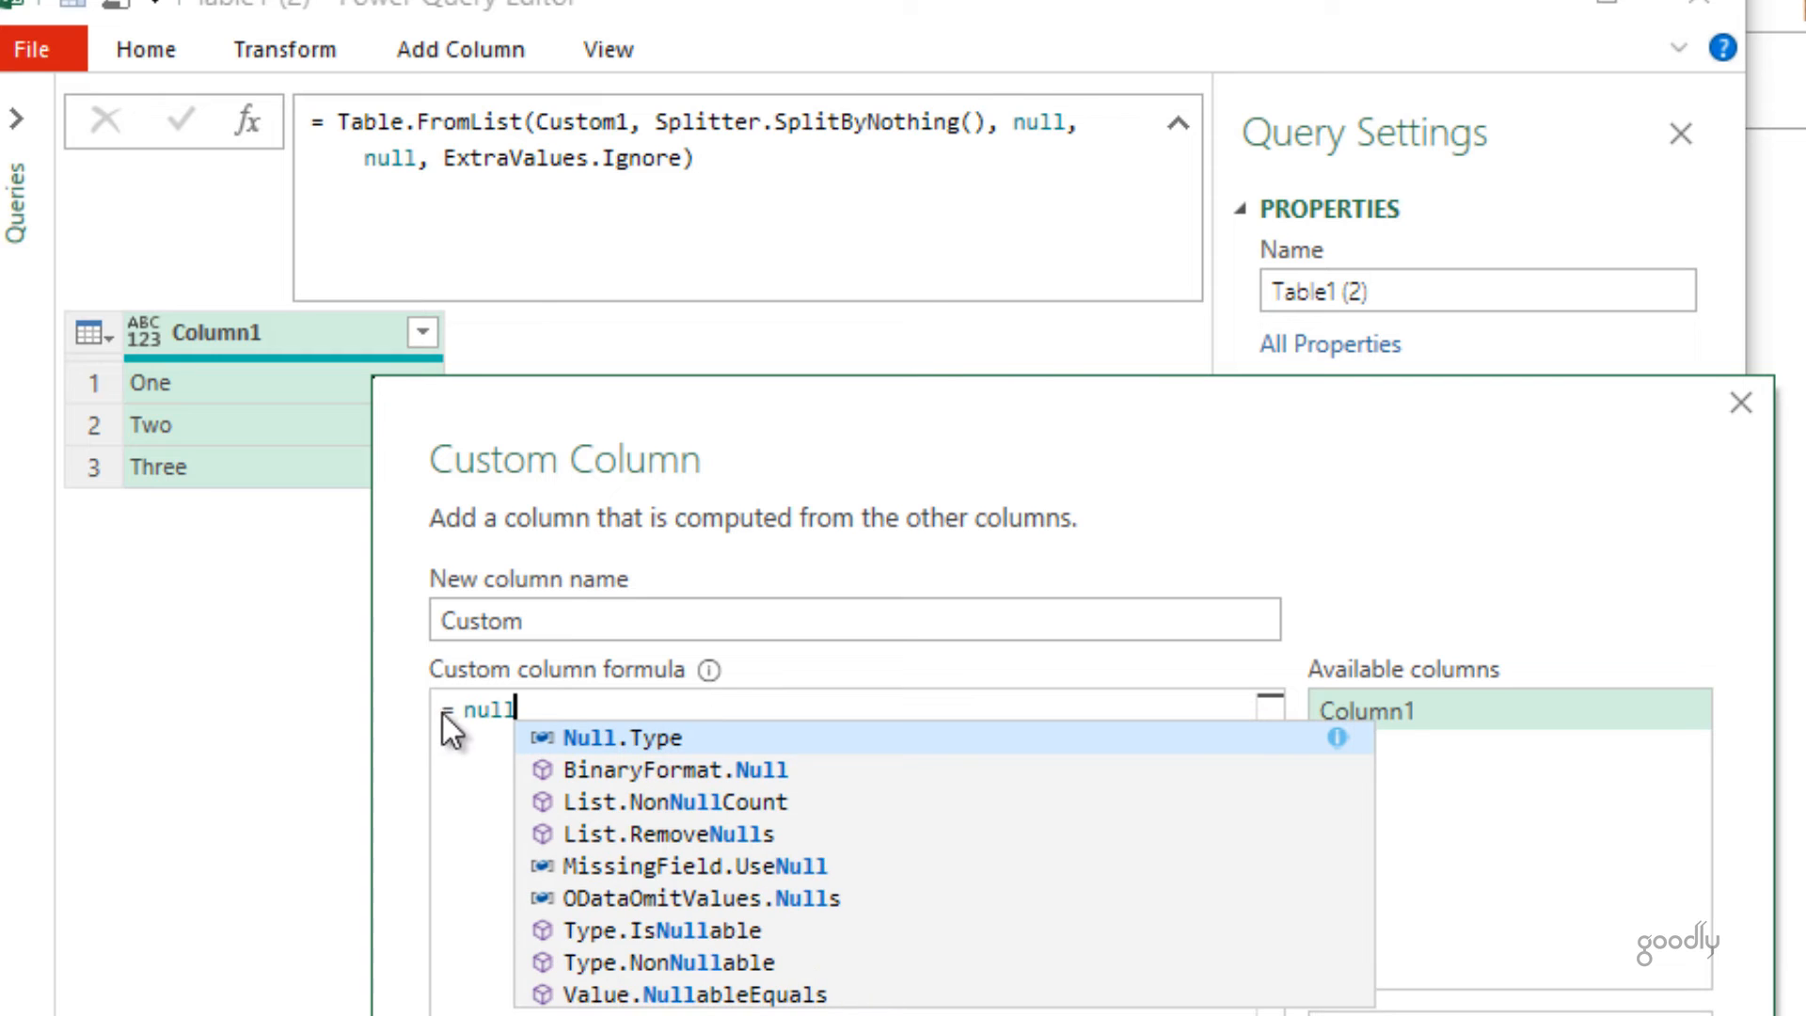
click(708, 702)
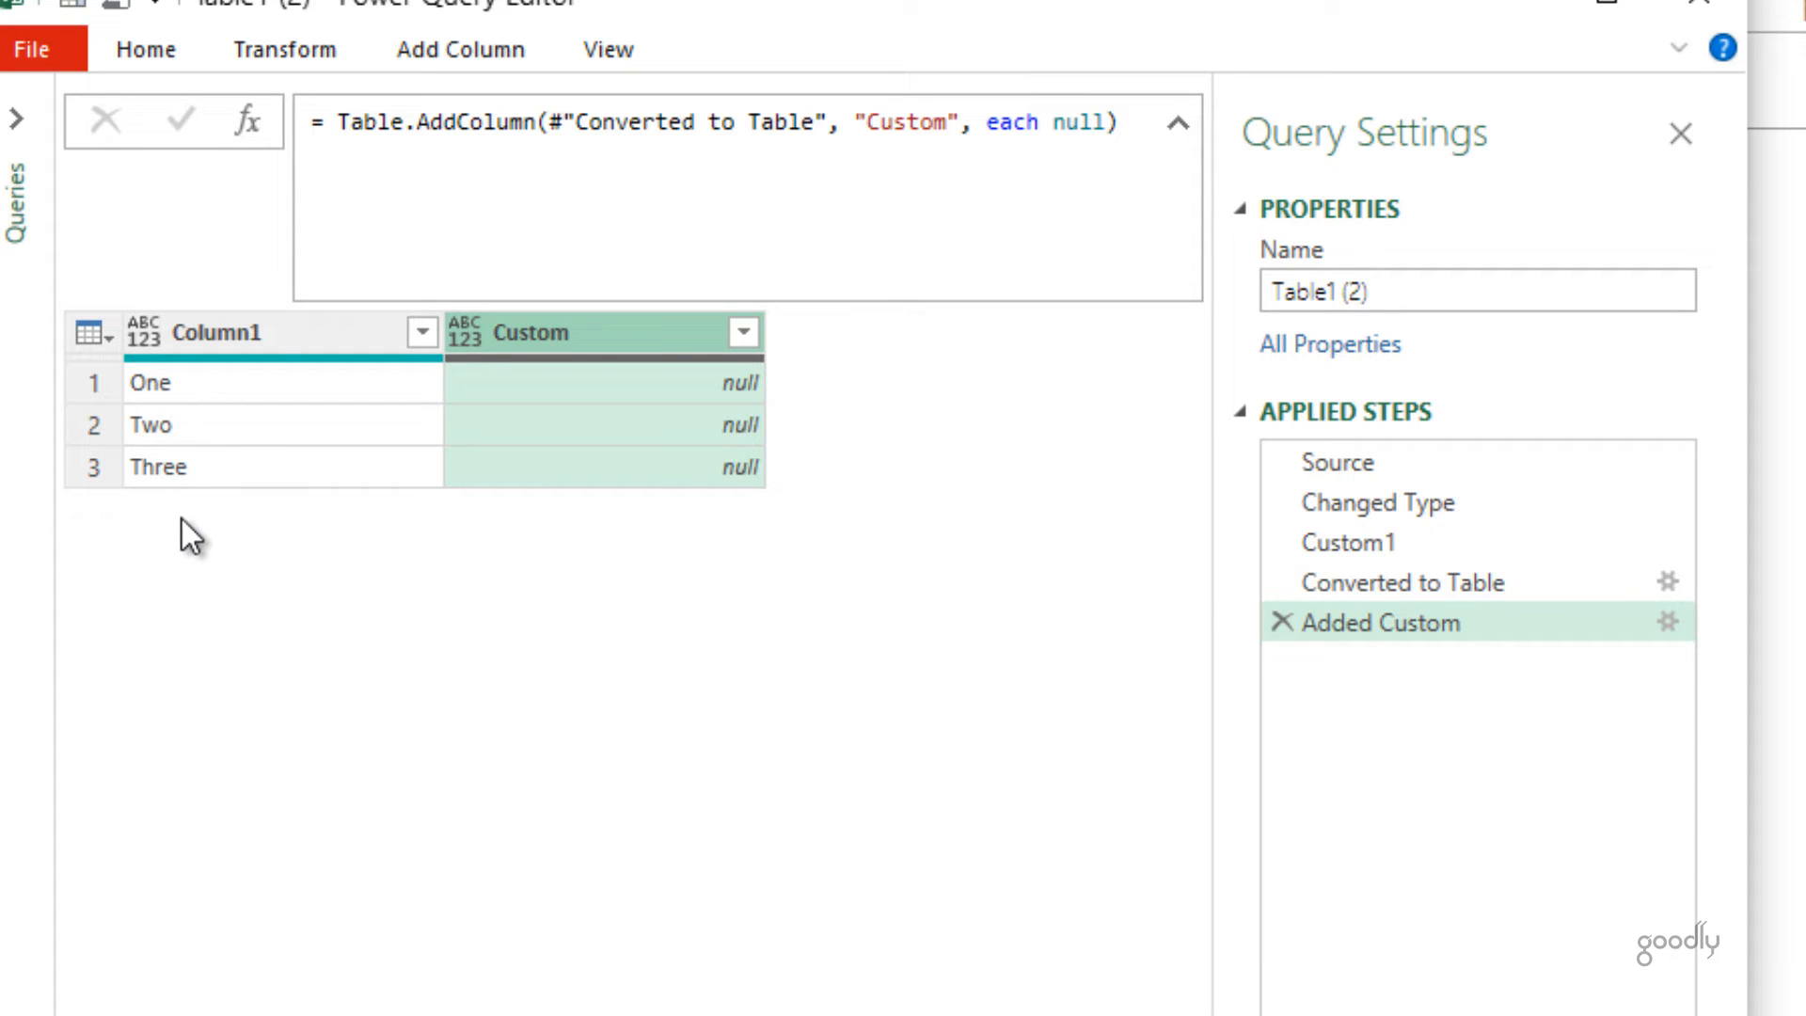
click(287, 41)
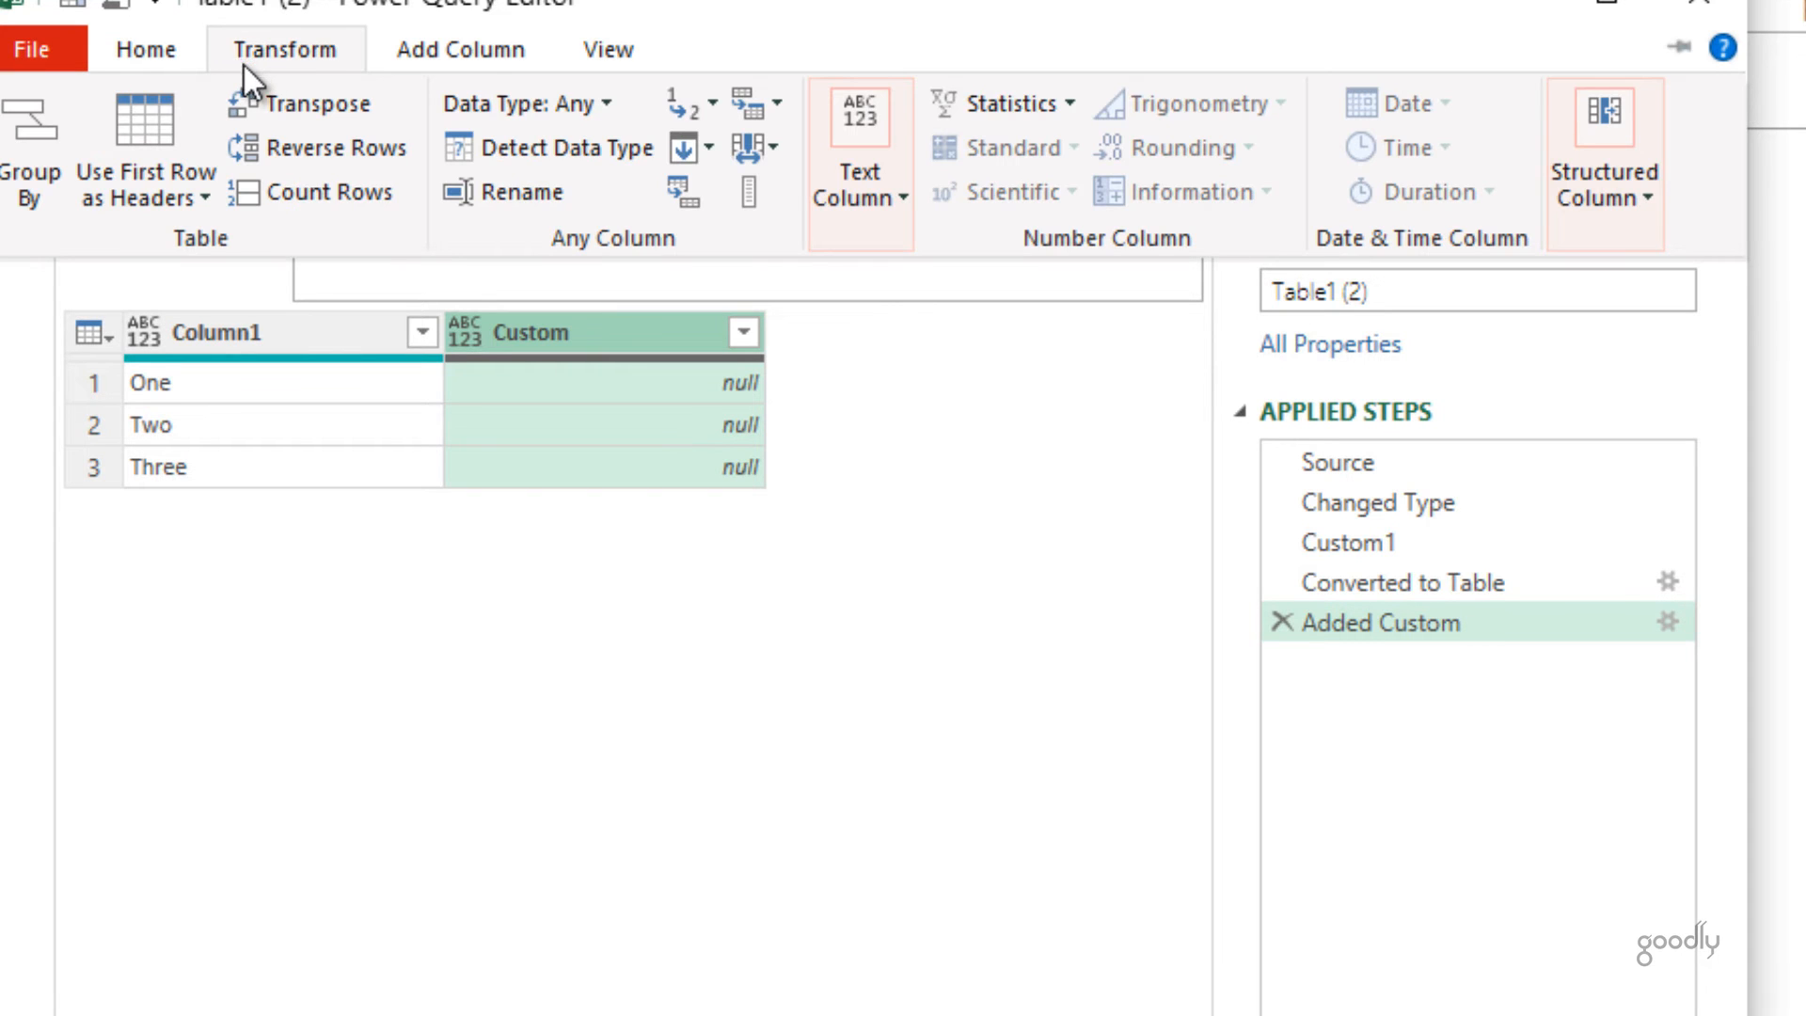
click(279, 95)
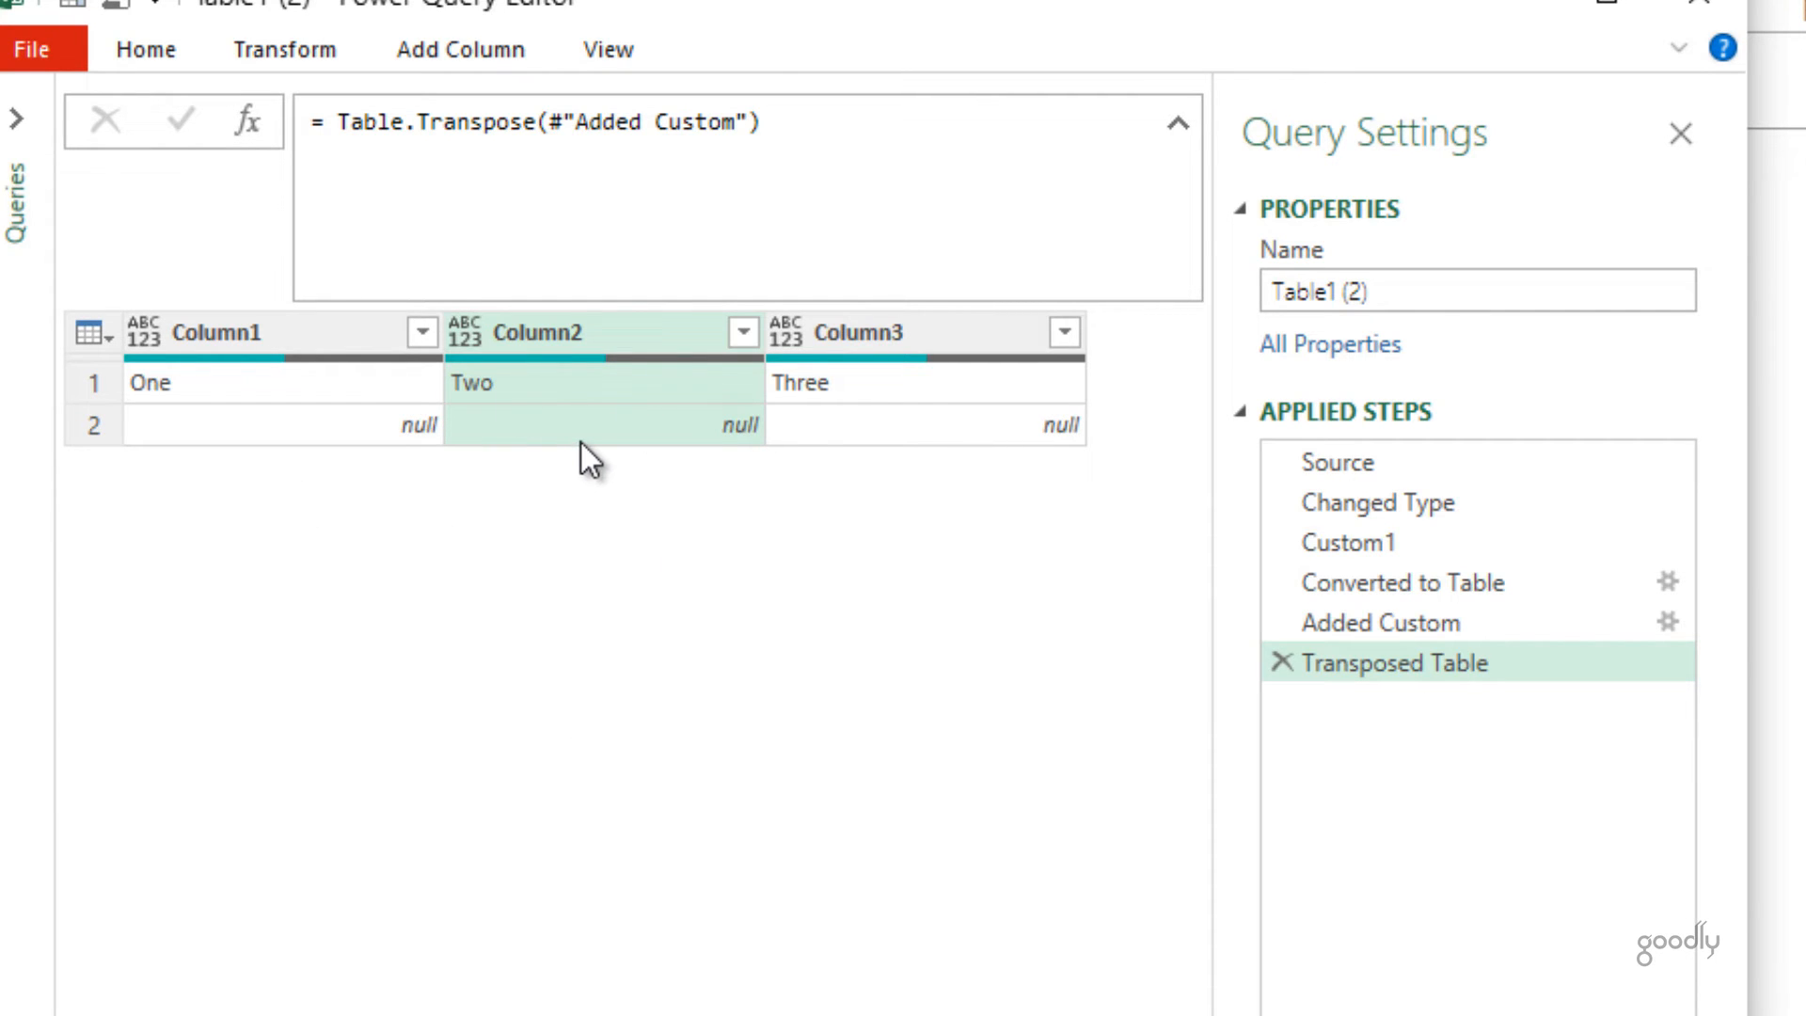
Step: Add a custom step with the formula = Table.ToColumns(#"Transposed Table") to turn each column into a list
click(250, 122)
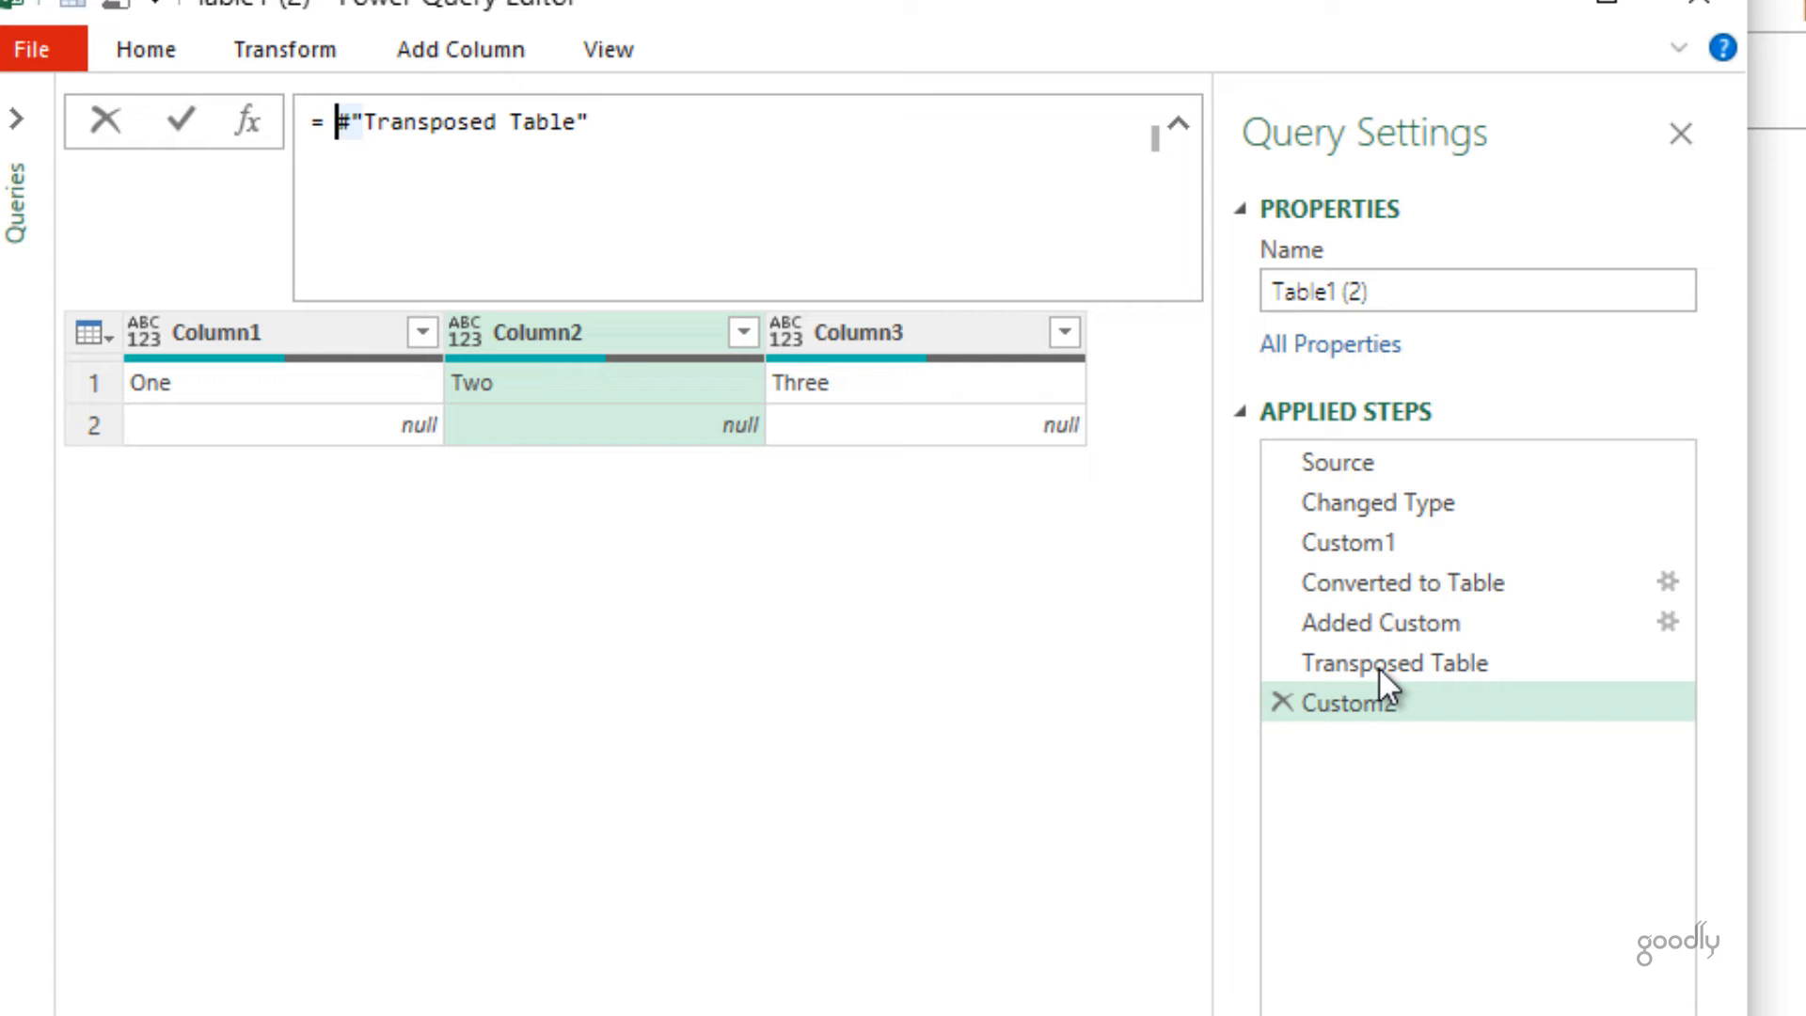
text(Table.T)
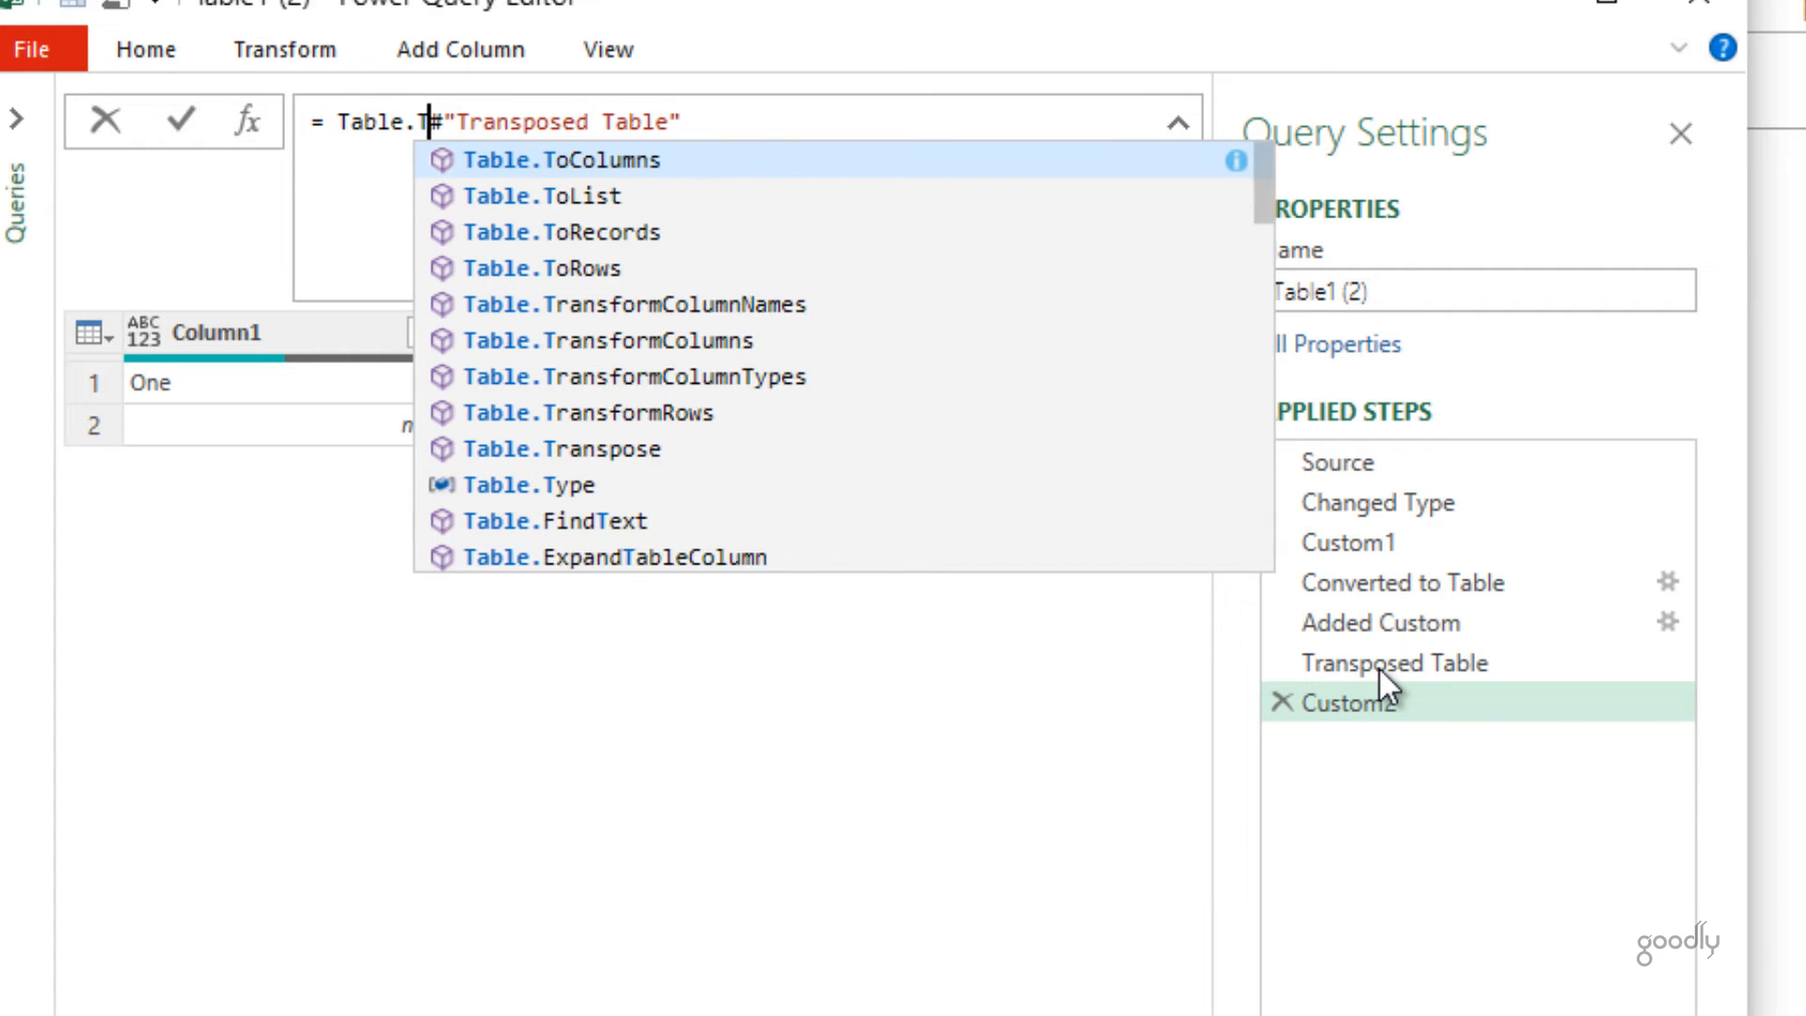
text(o)
key(Tab)
text(()
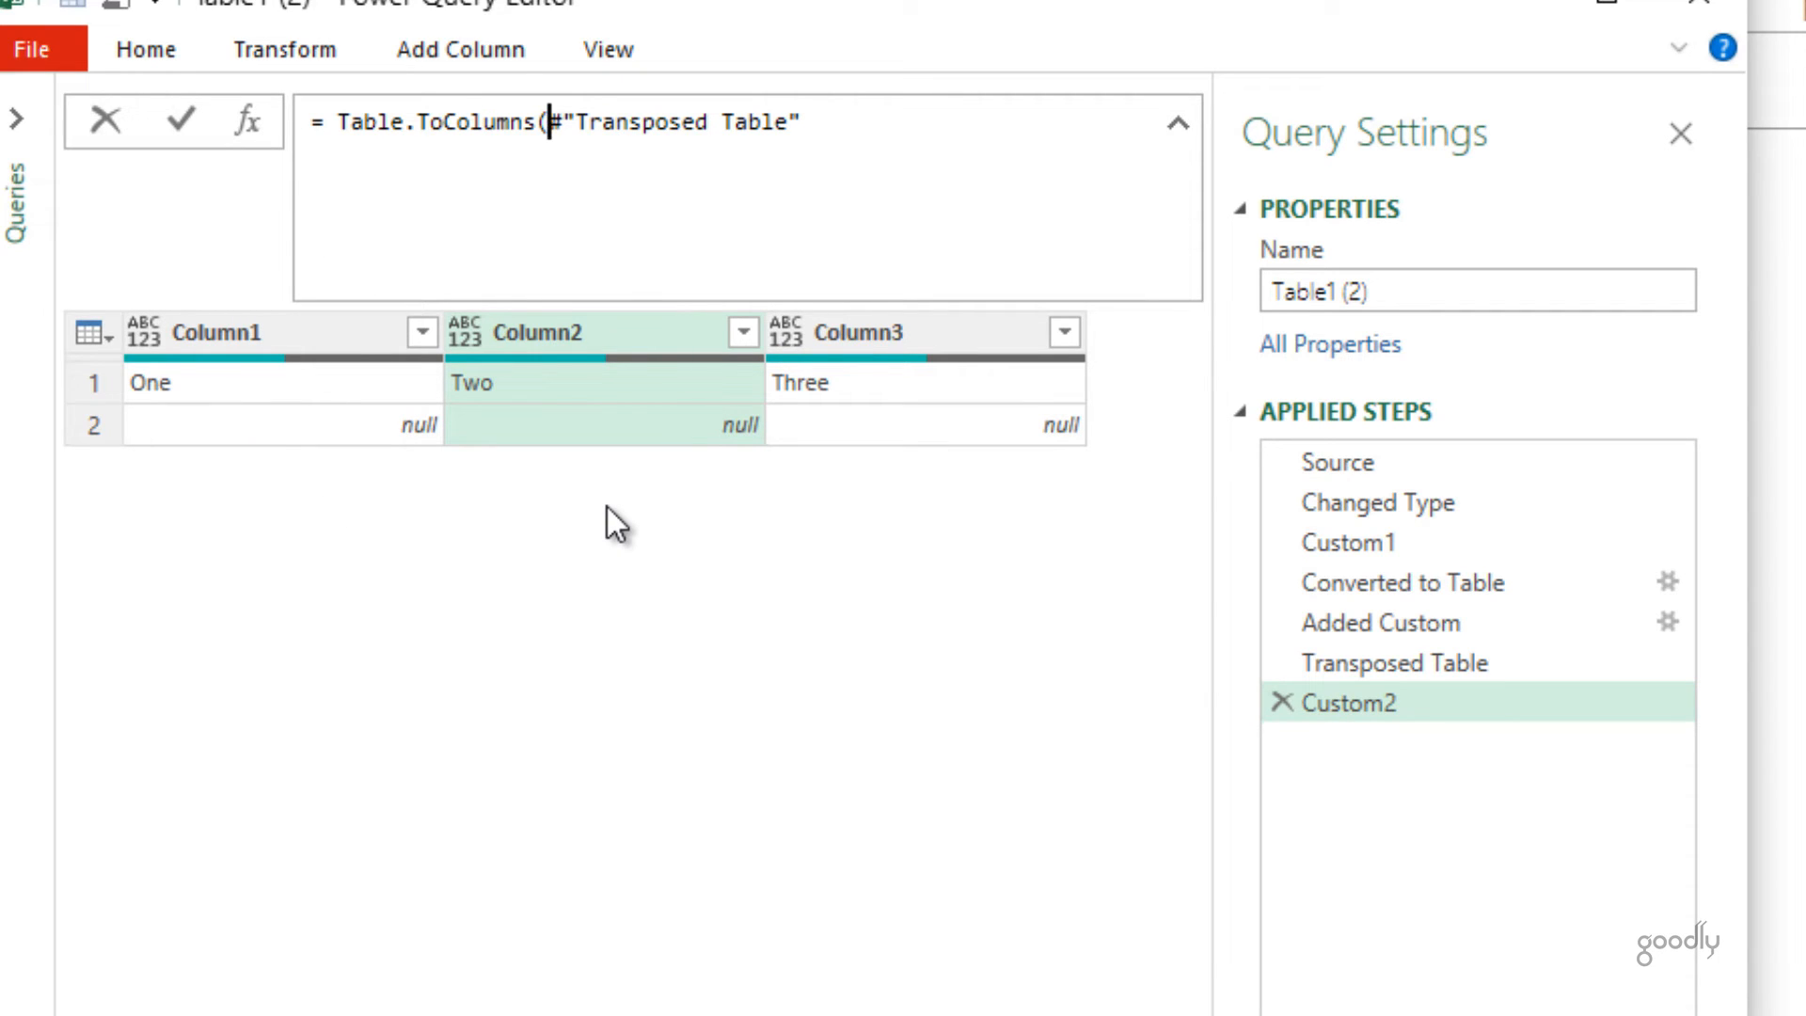
key(End)
text())
key(Return)
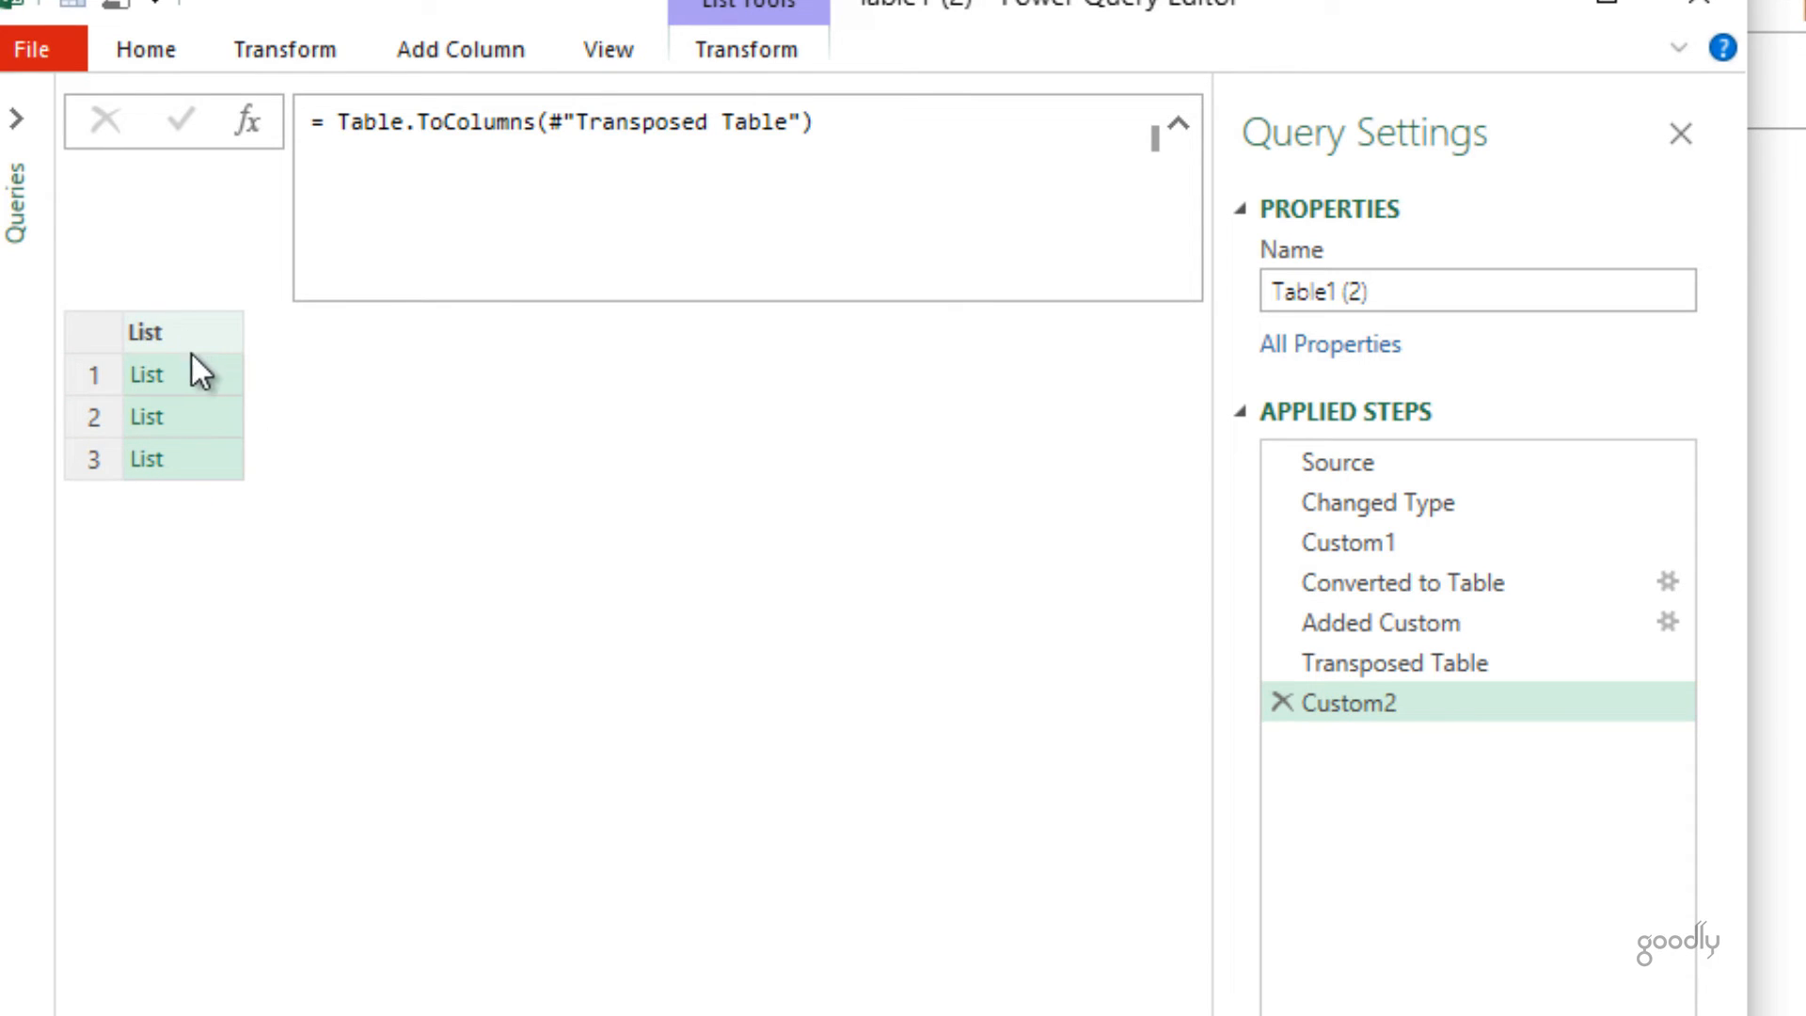
Step: Preview the contents of each of the three nested lists and rename the Custom2 step to ColList
click(192, 387)
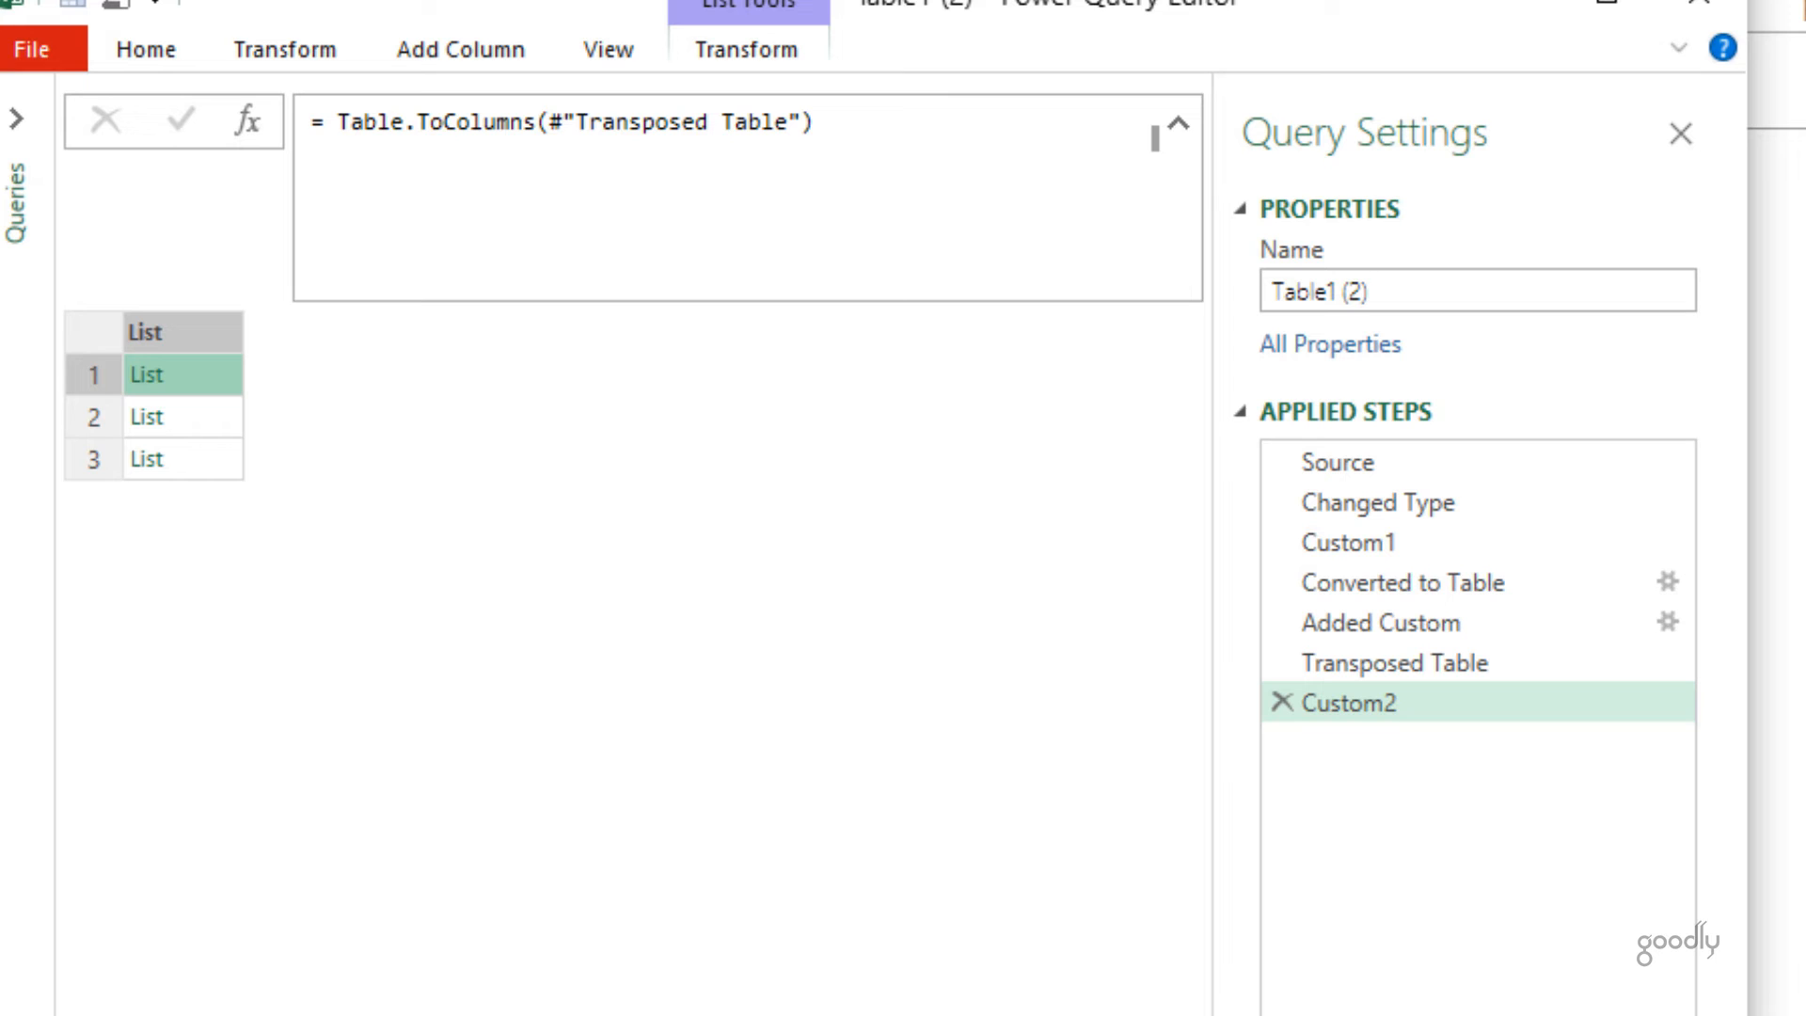
drag(270, 947, 282, 625)
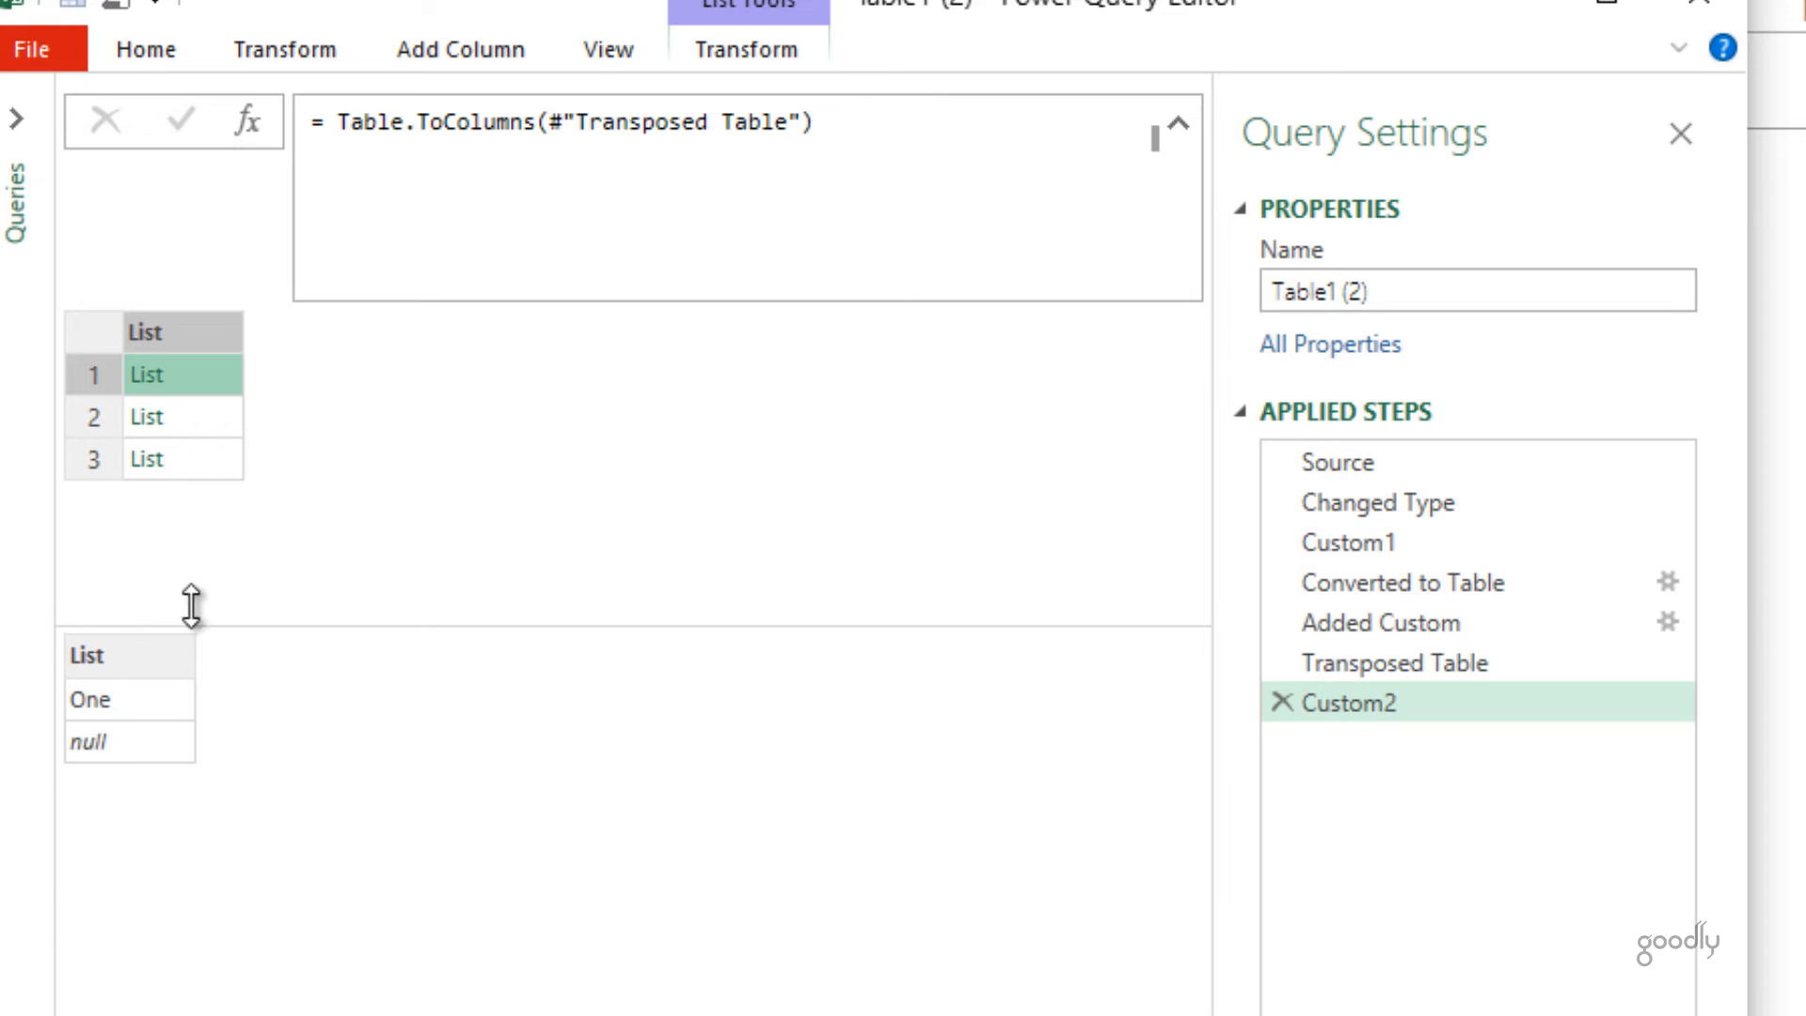
click(206, 412)
click(204, 461)
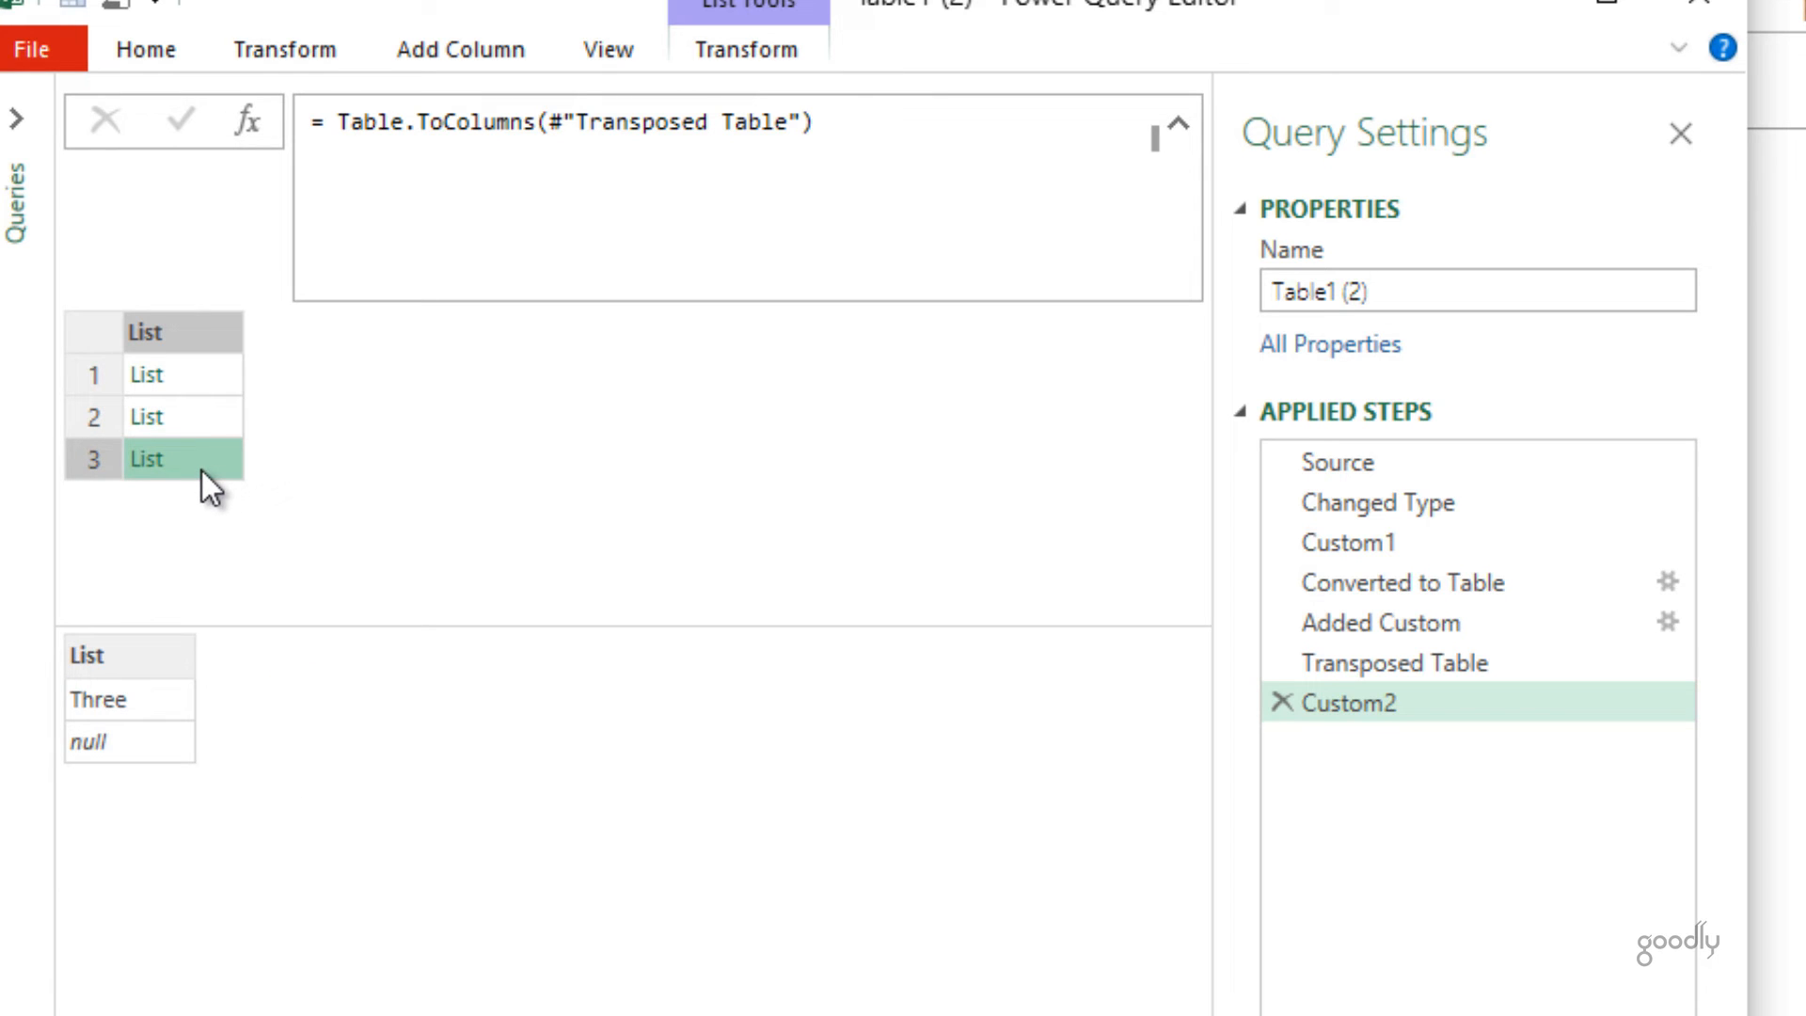
click(1368, 713)
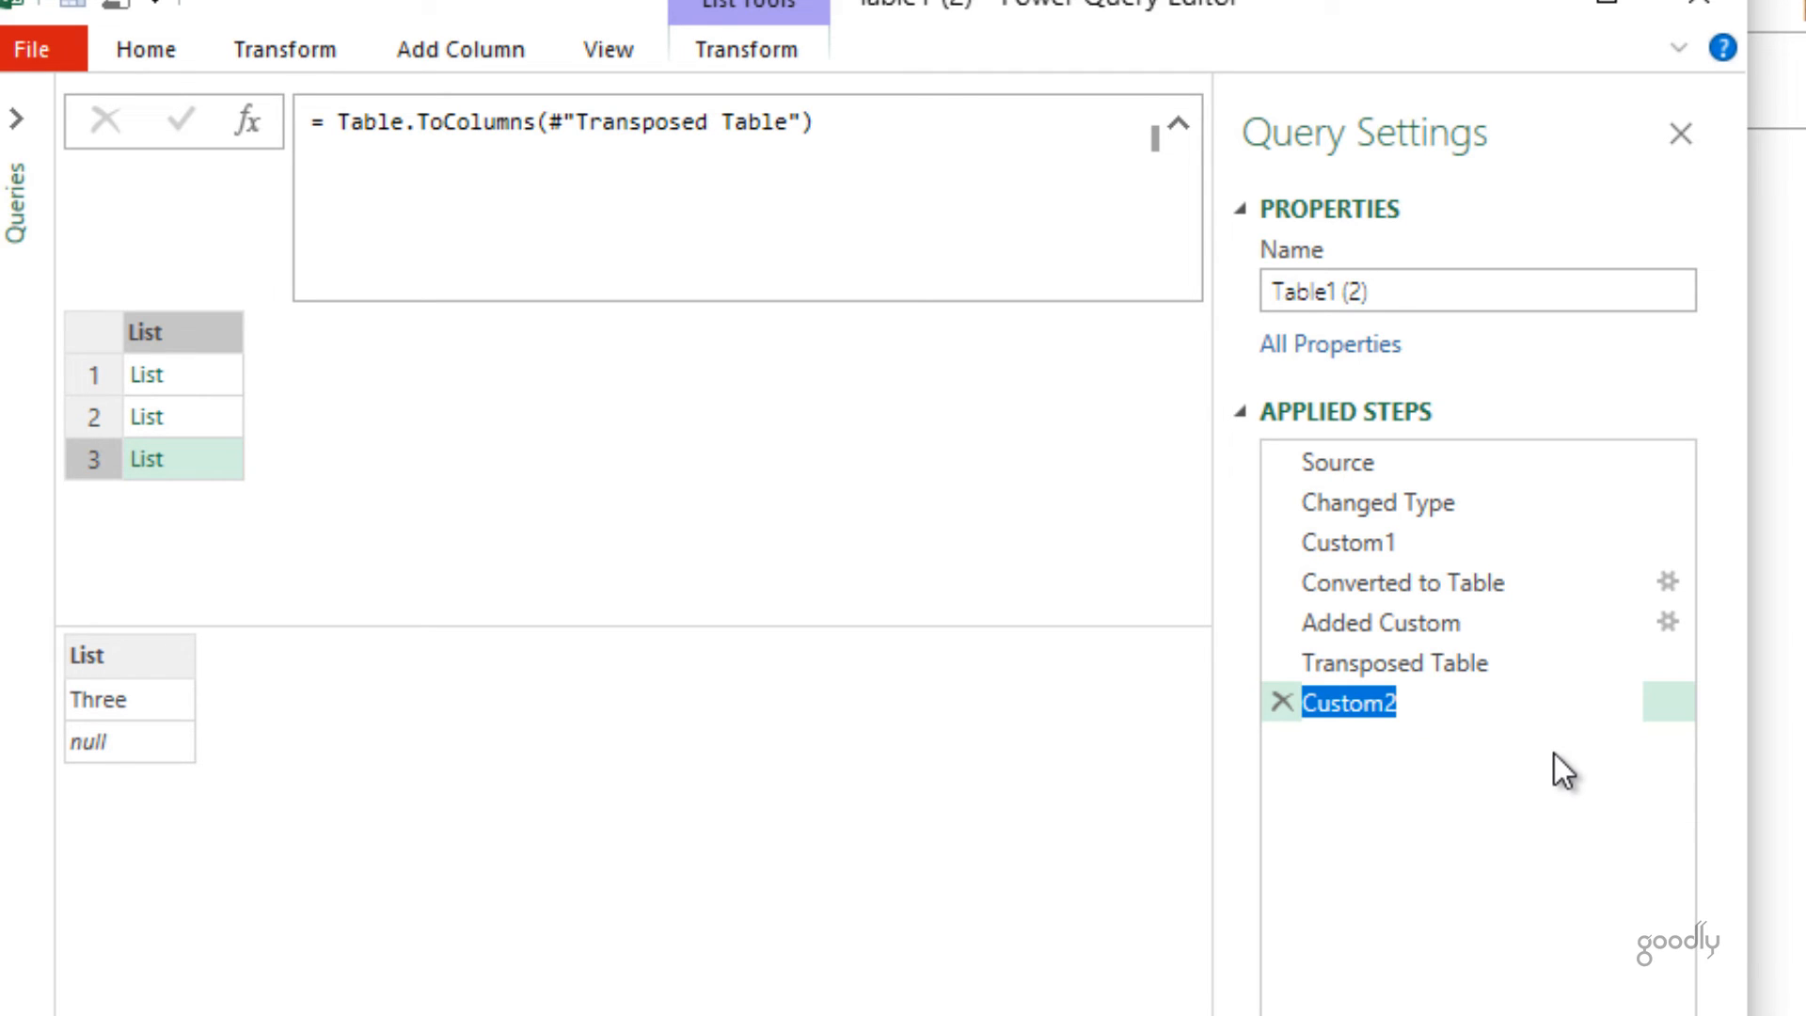
text(ColList)
key(Return)
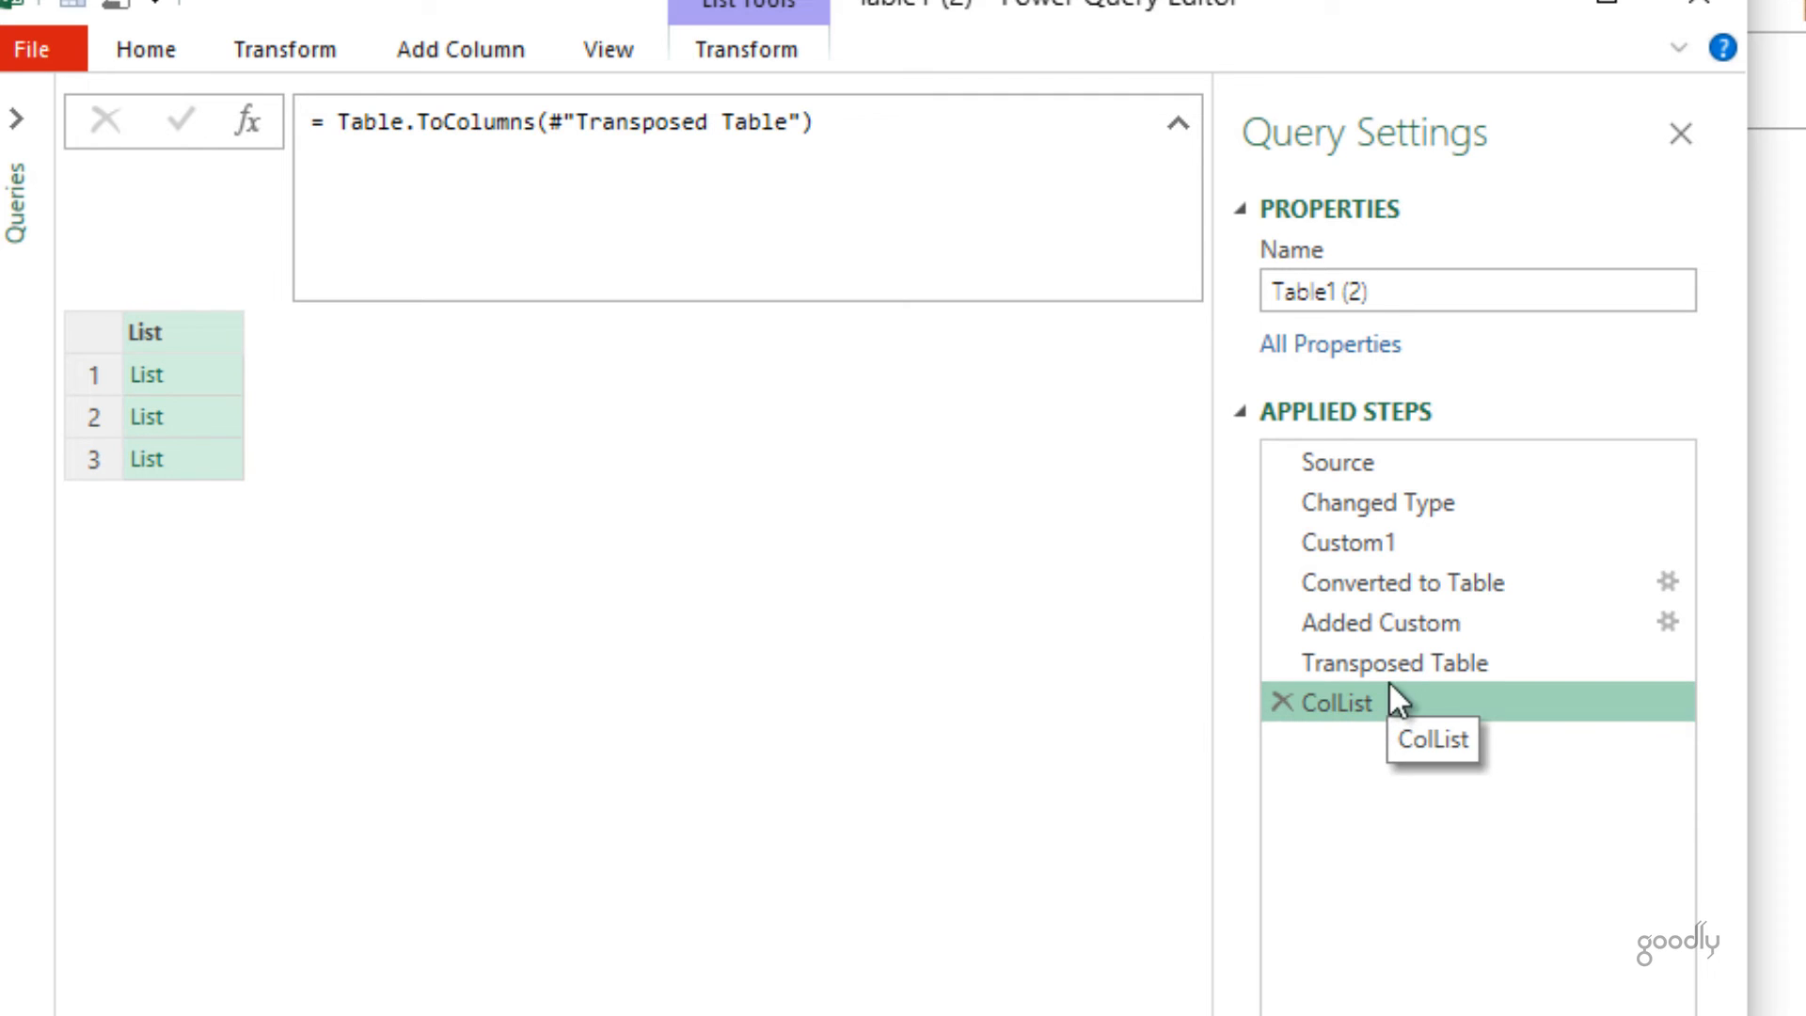
Step: Move the Changed Type step below ColList and make its formula reference Source instead of ColList
click(1436, 508)
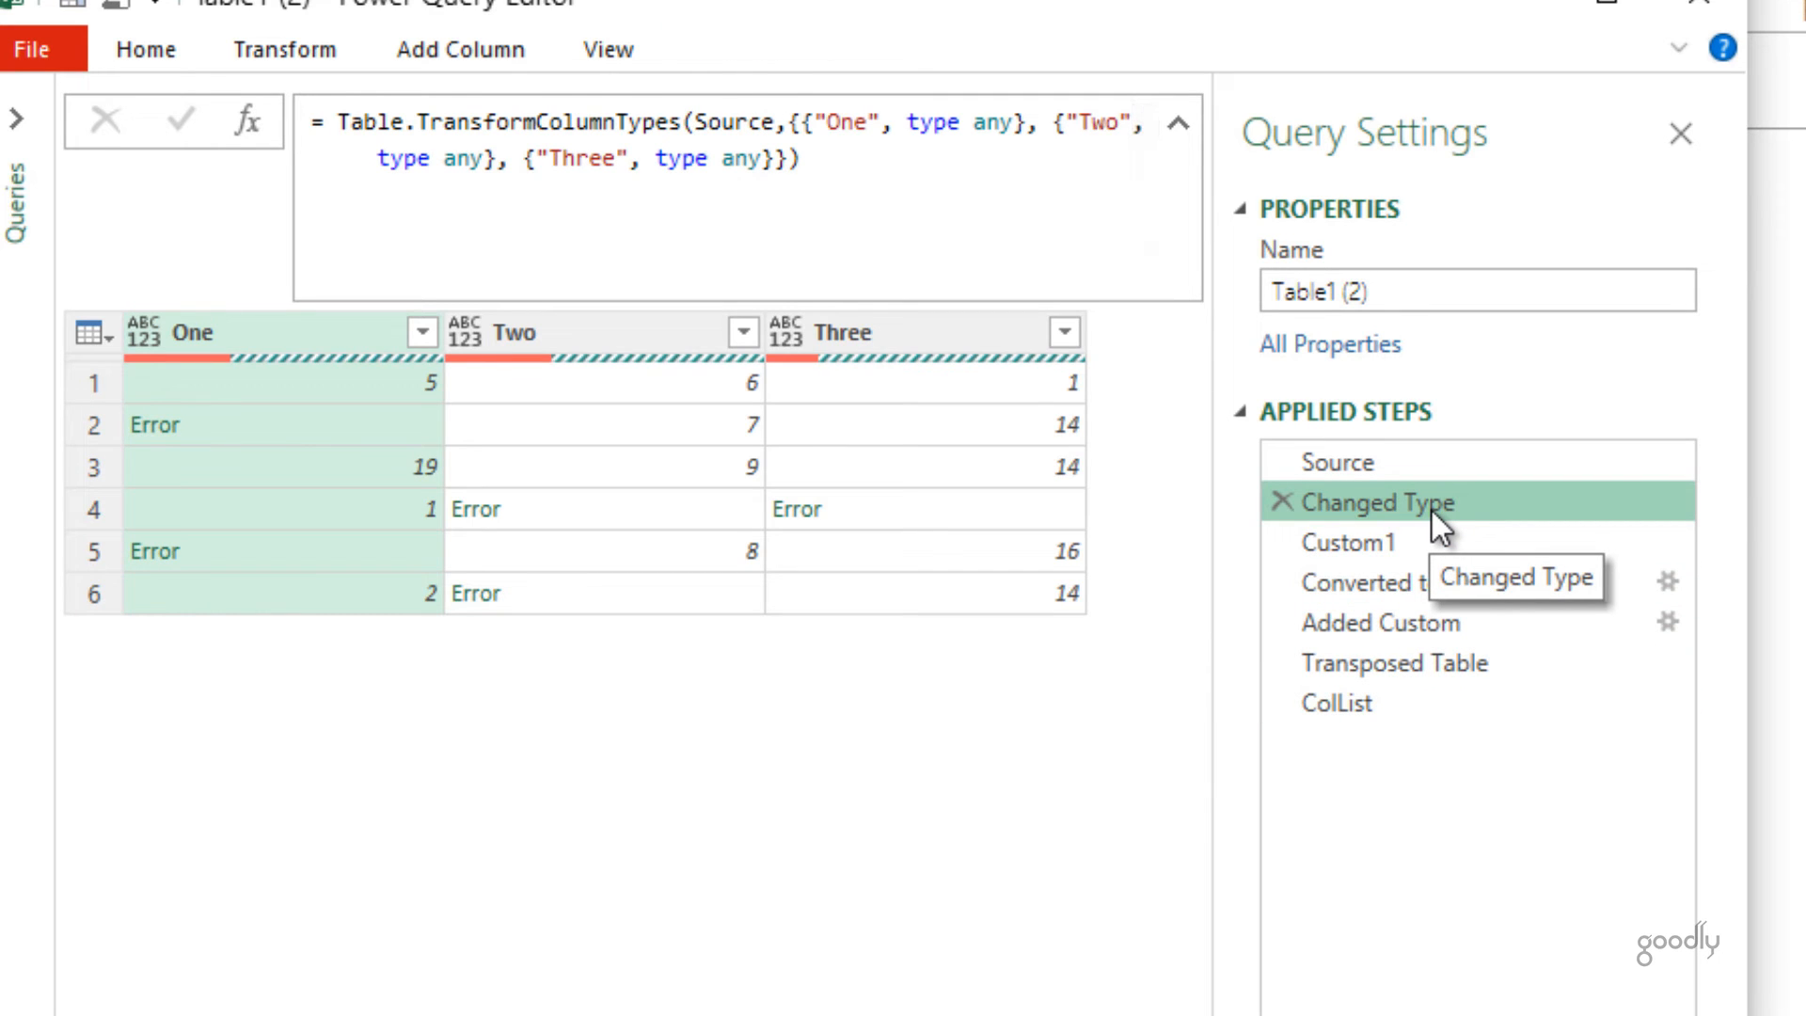
drag(1431, 506, 1436, 747)
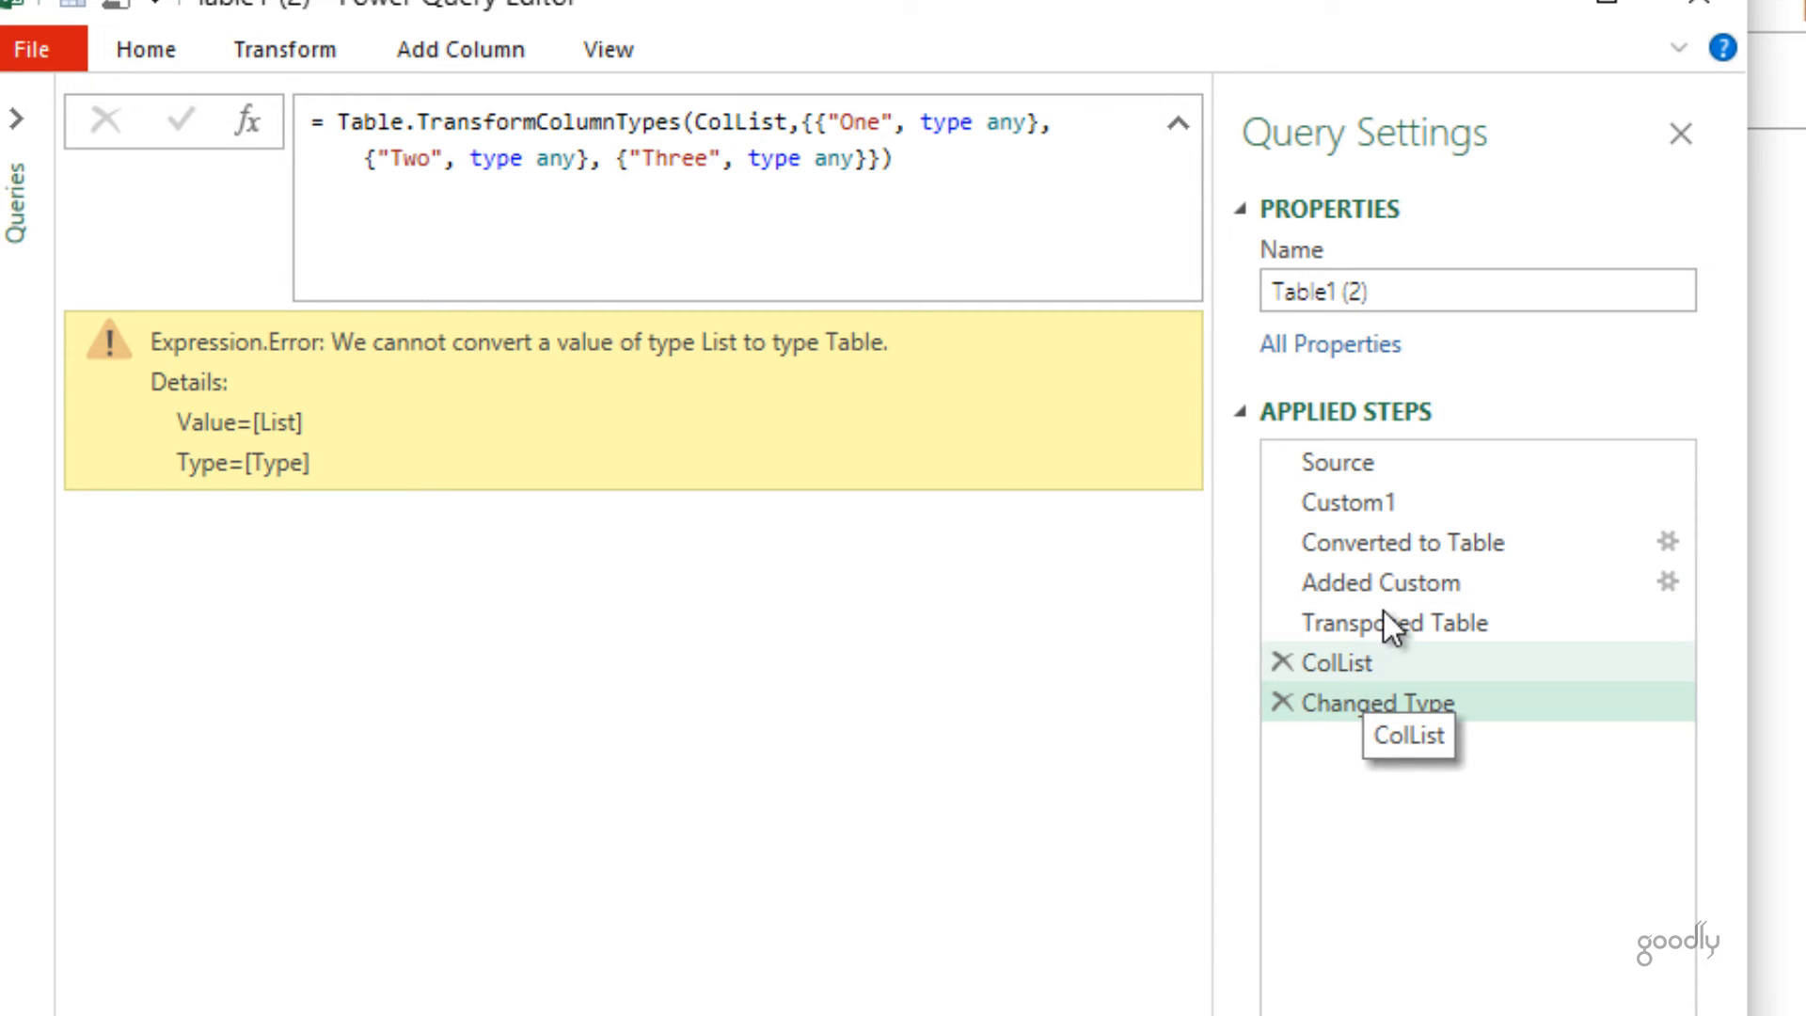
click(763, 121)
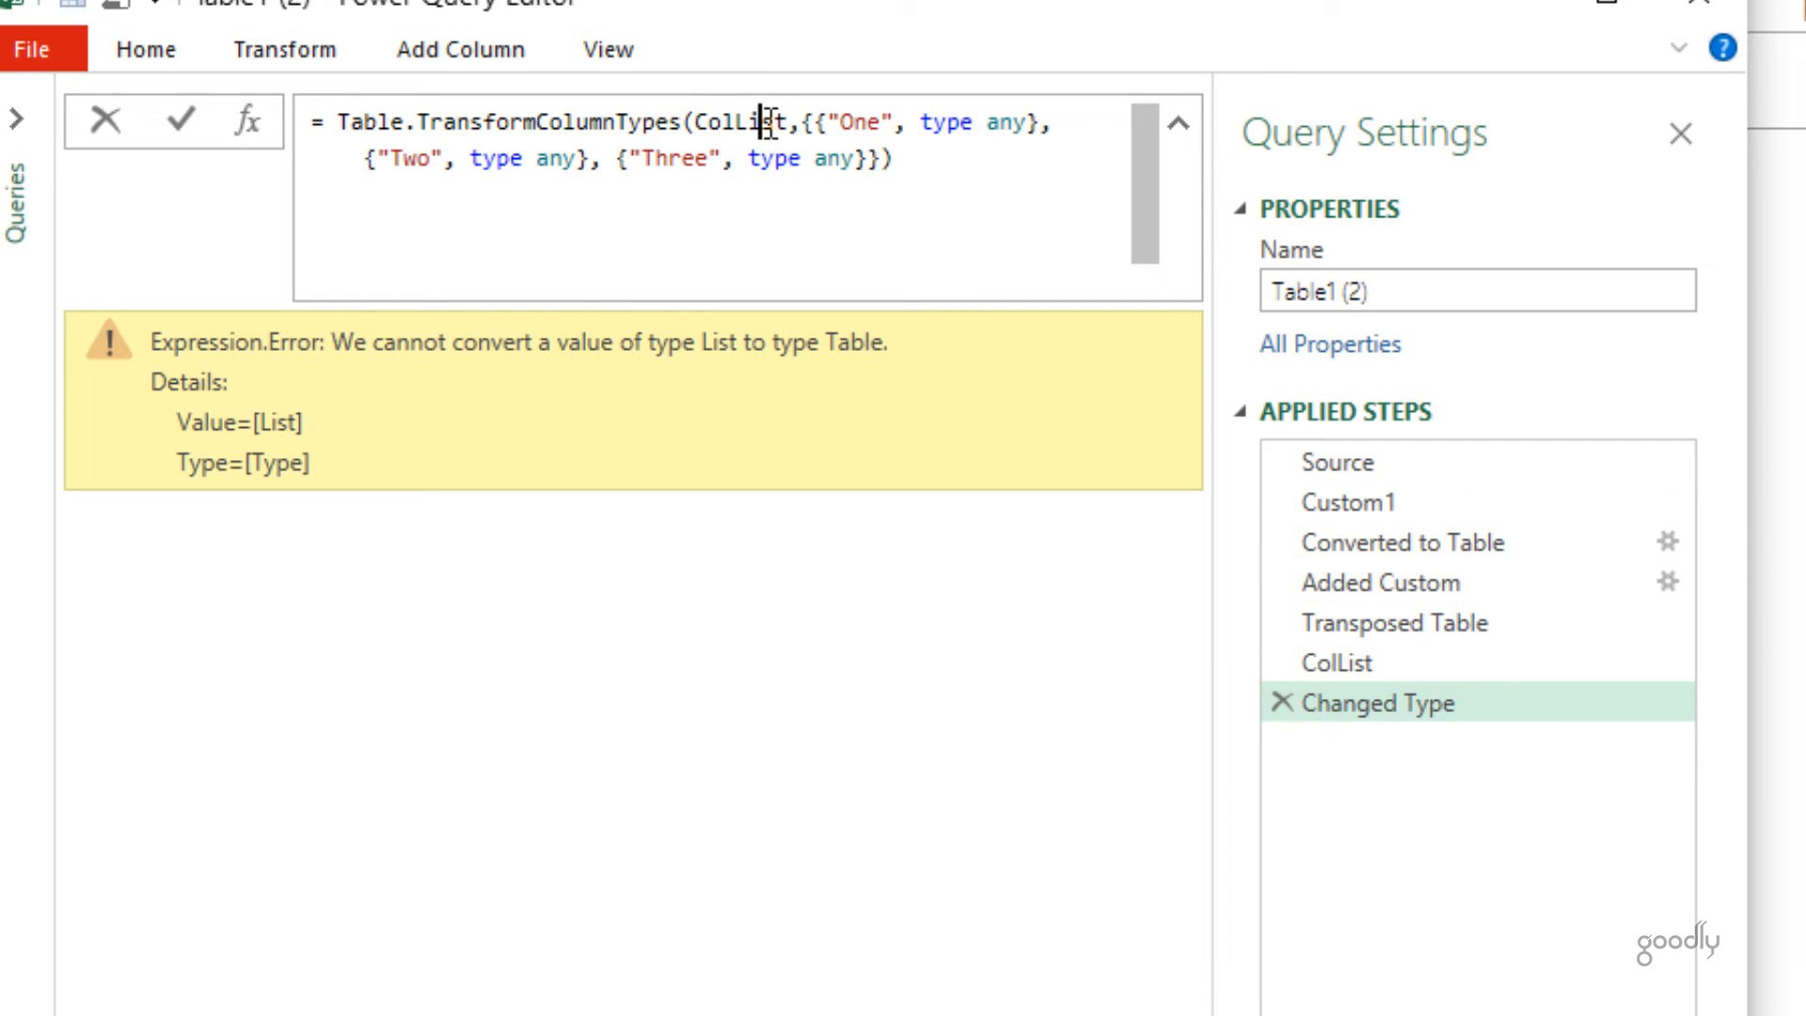
double_click(764, 121)
text(Source)
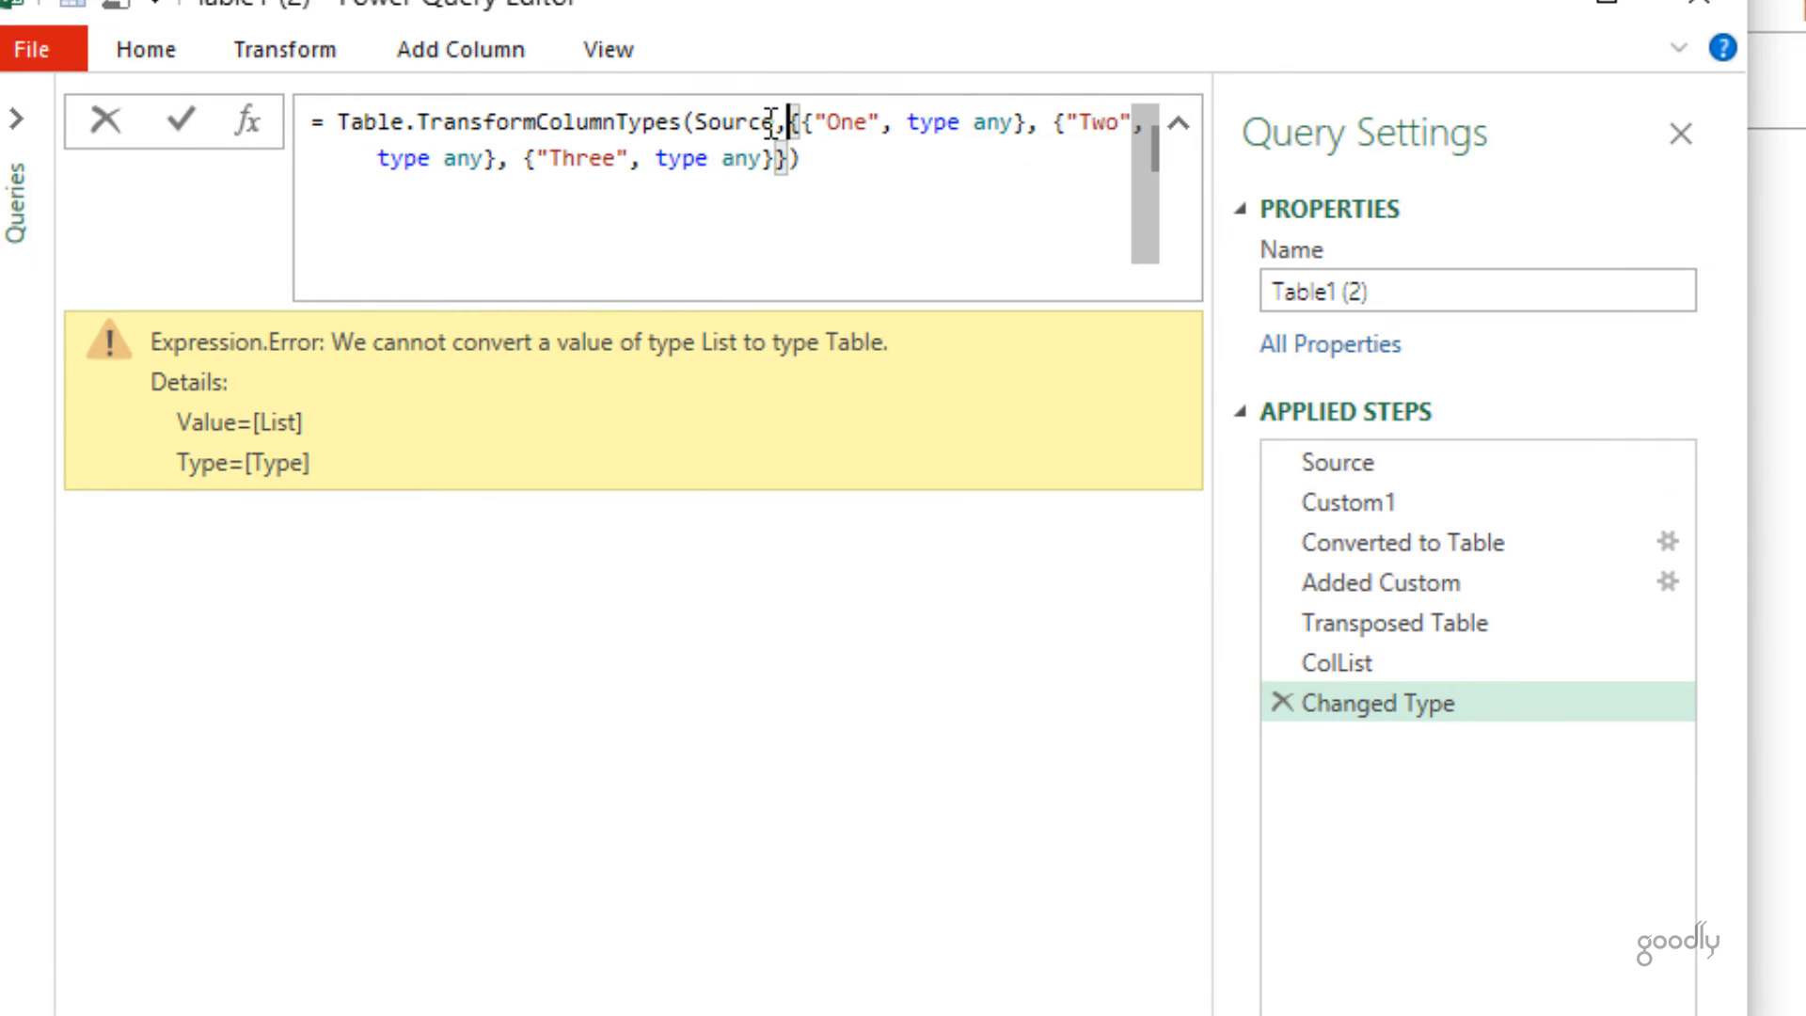
key(Return)
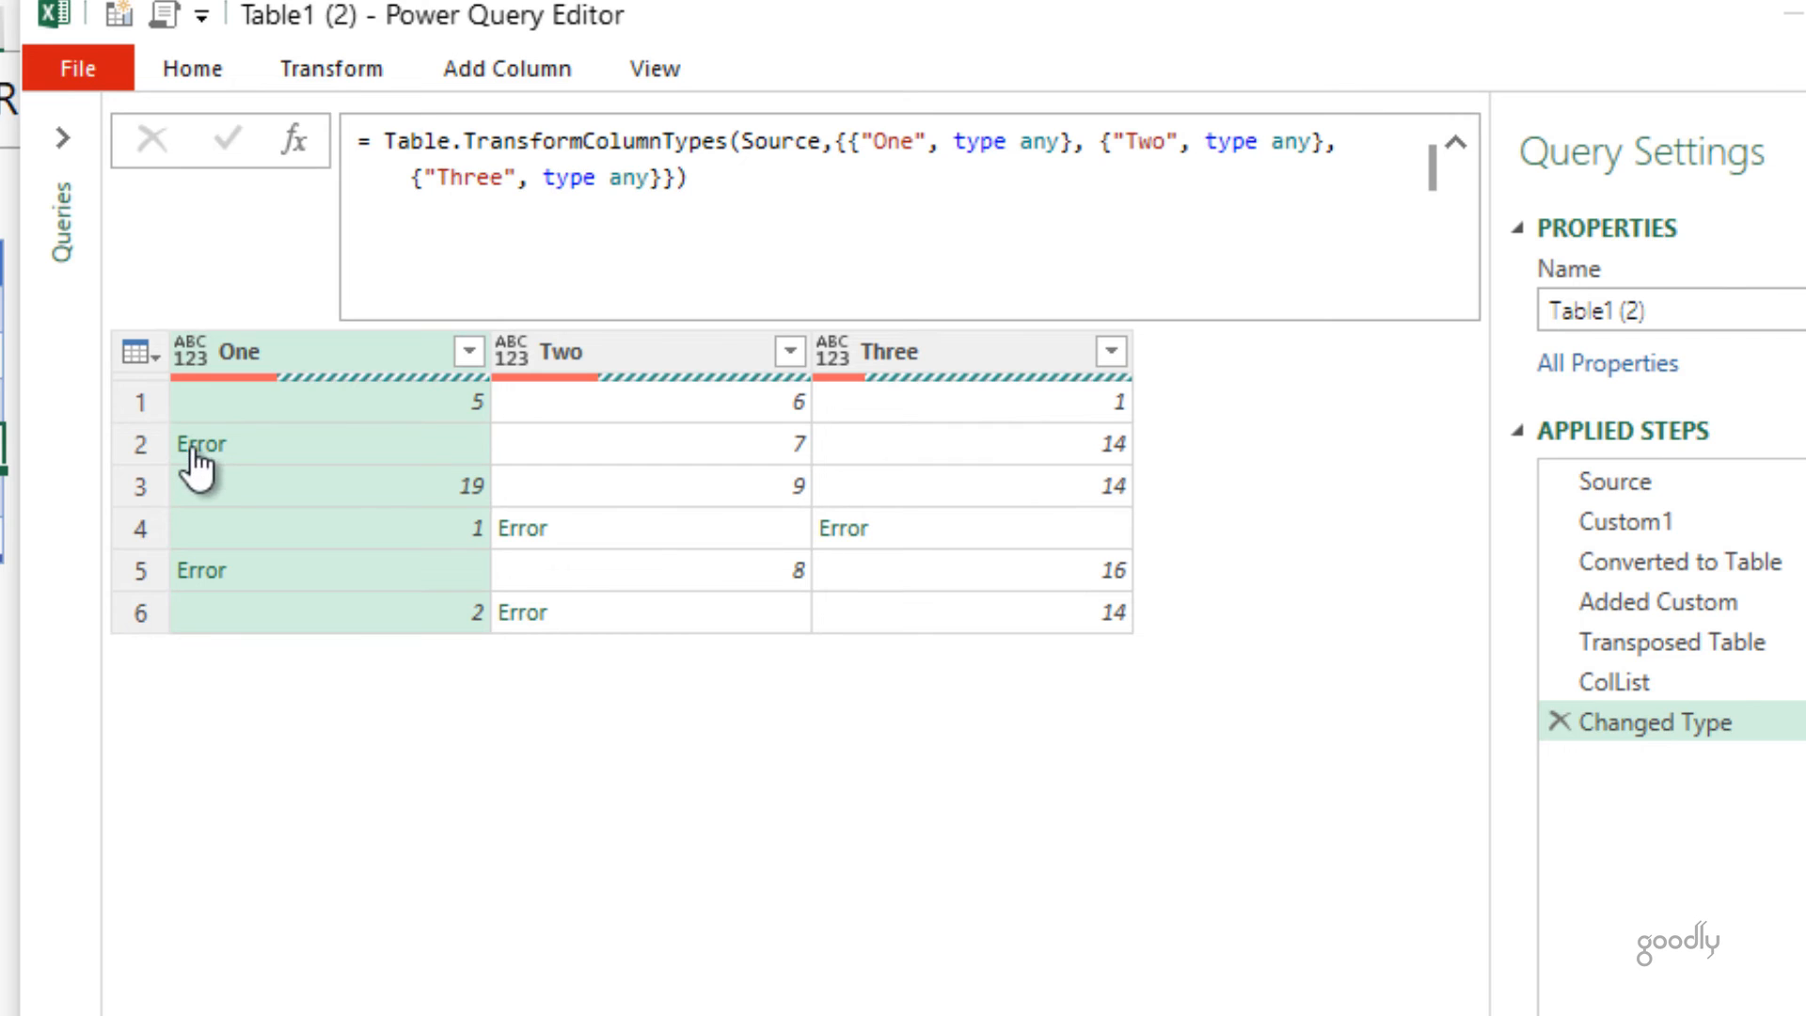
Step: Replace the errors in columns One, Two and Three with null
shift+click(569, 352)
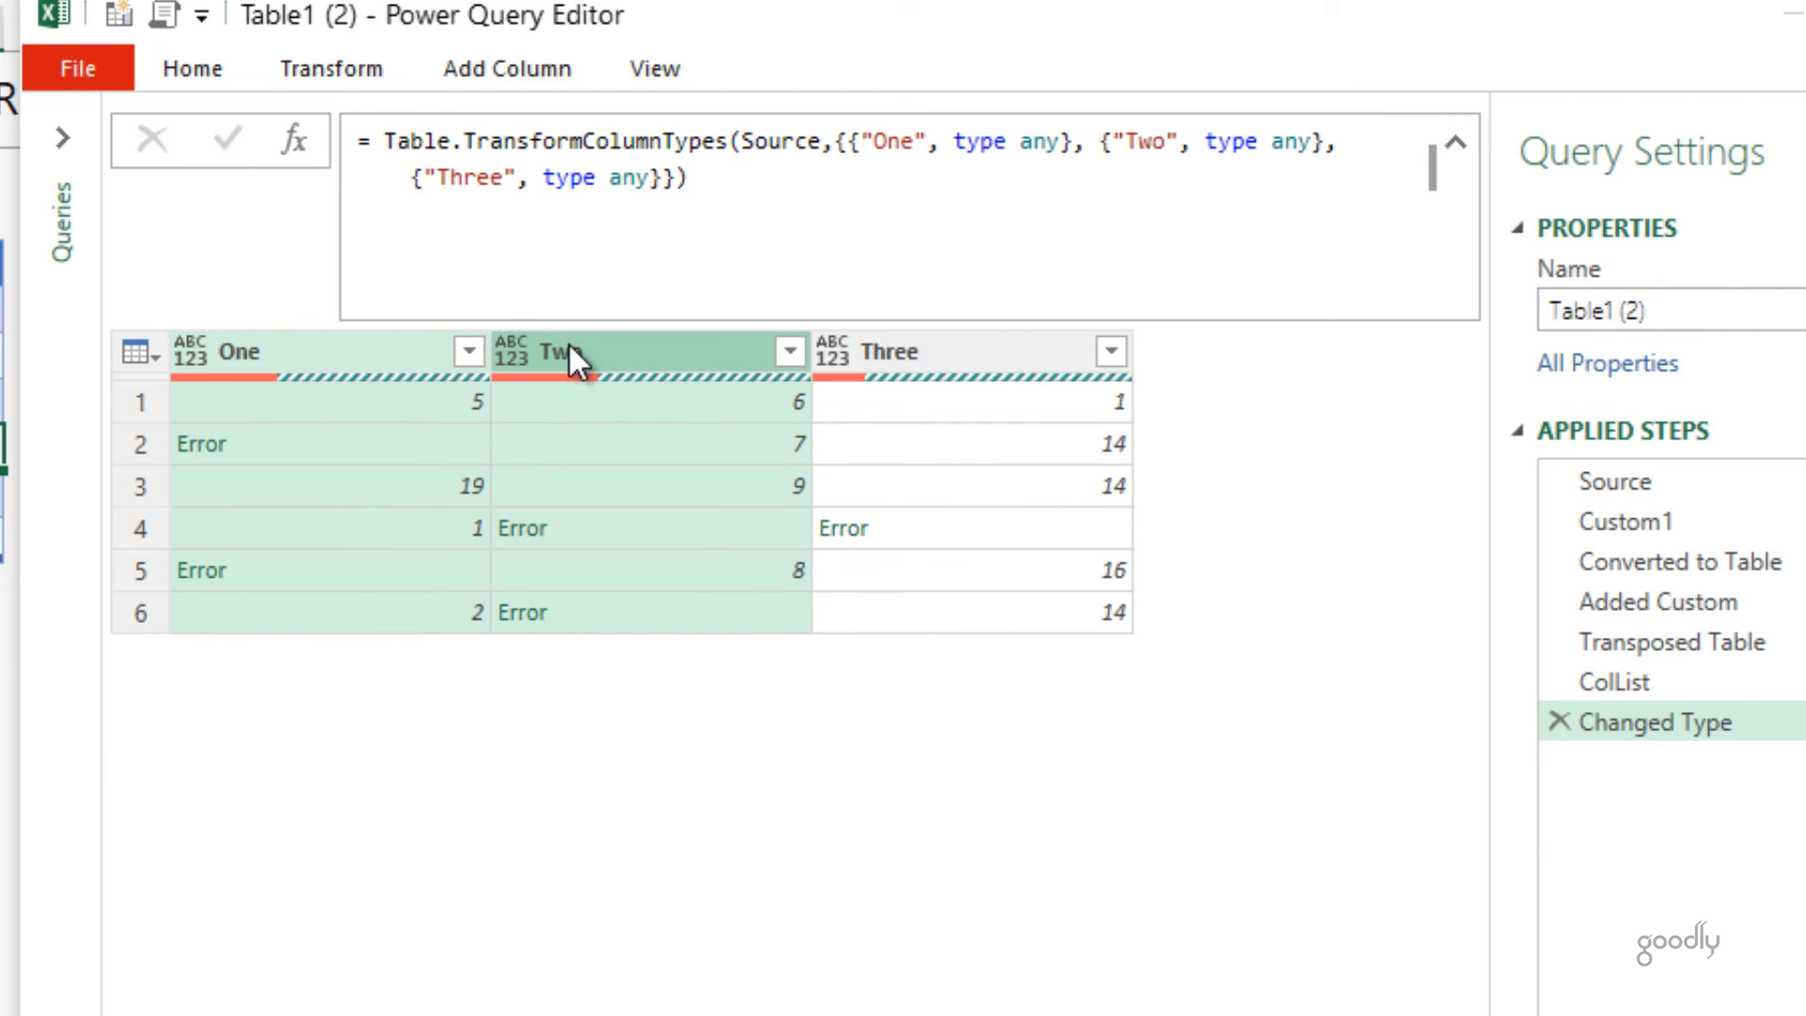
shift+click(934, 355)
click(372, 71)
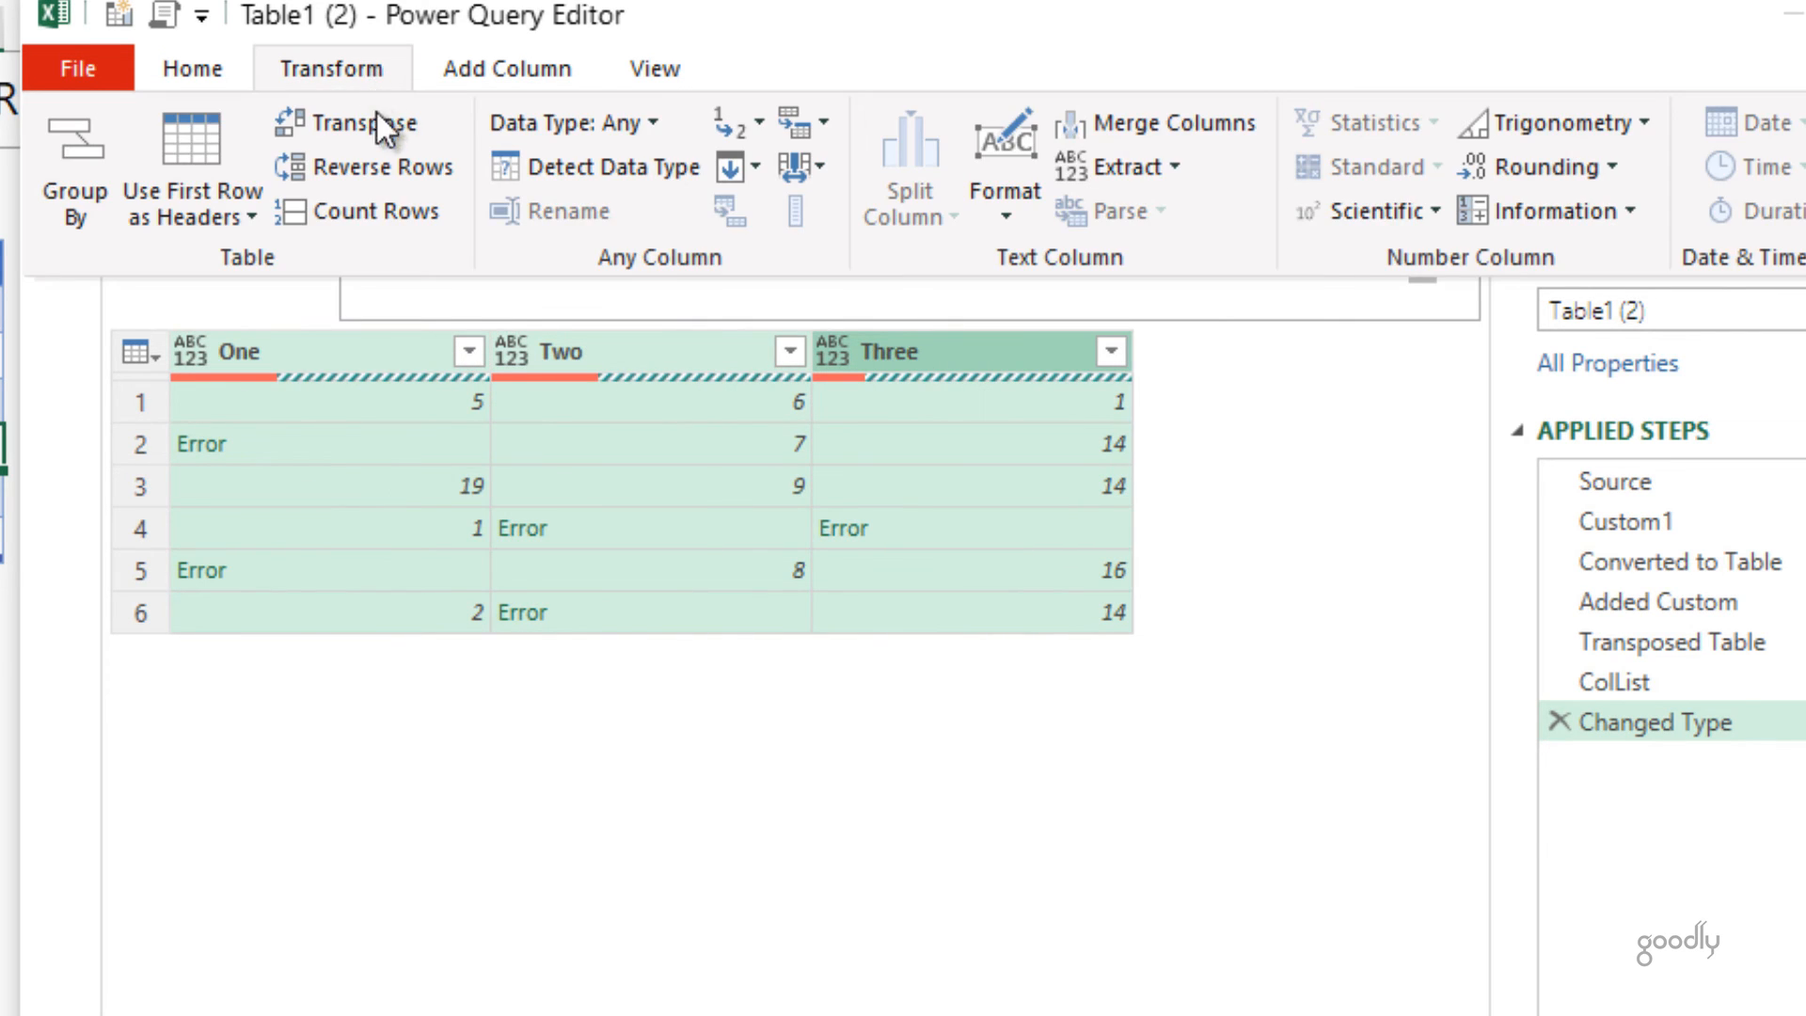
click(760, 122)
click(779, 220)
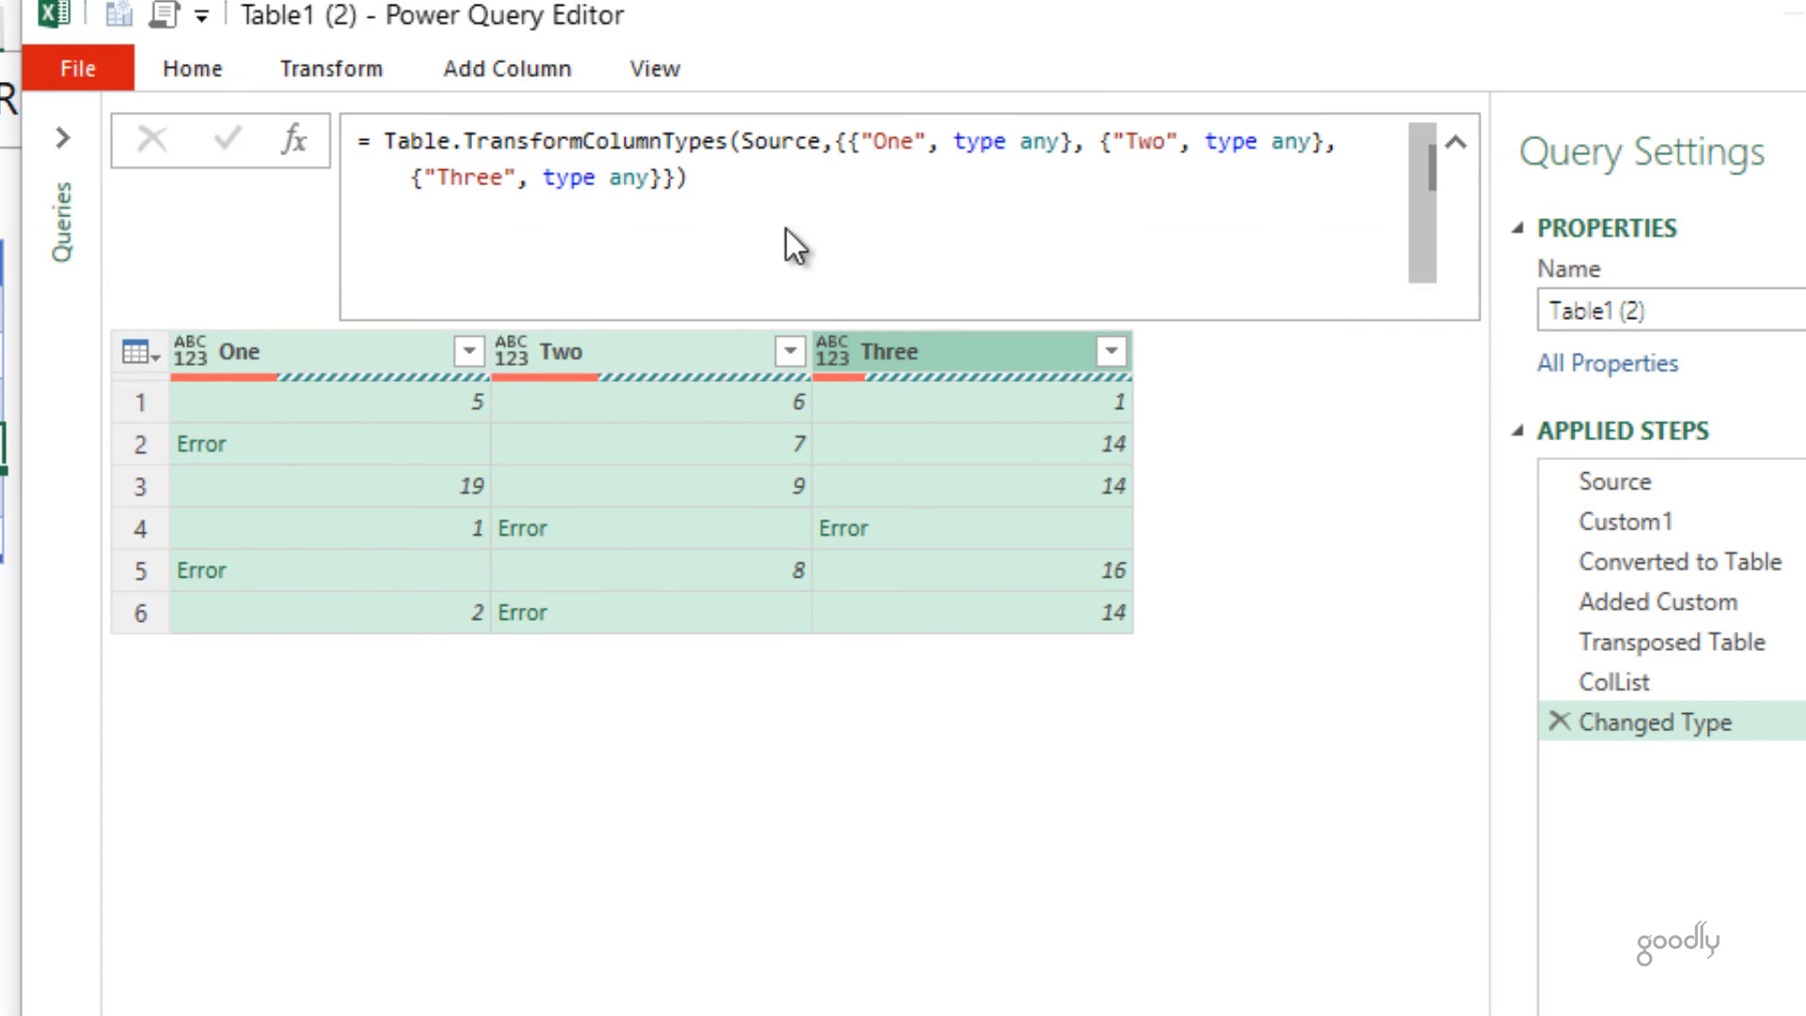
text(null)
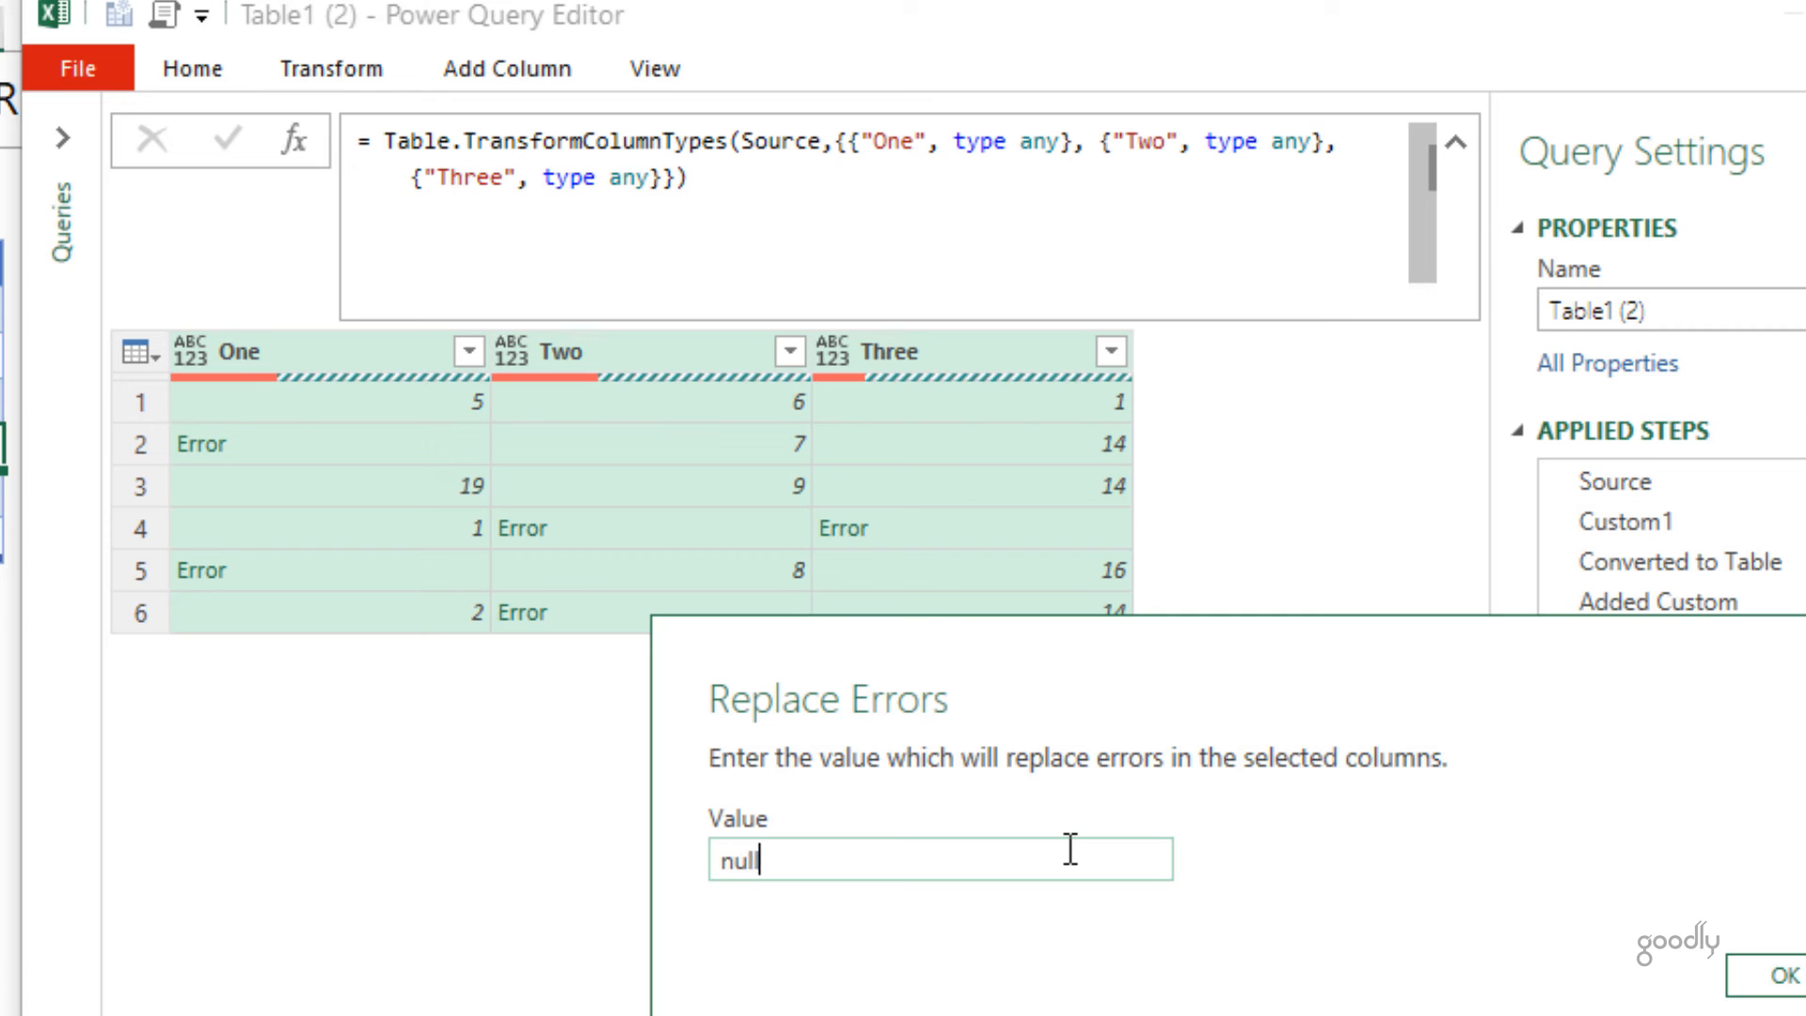
click(1769, 976)
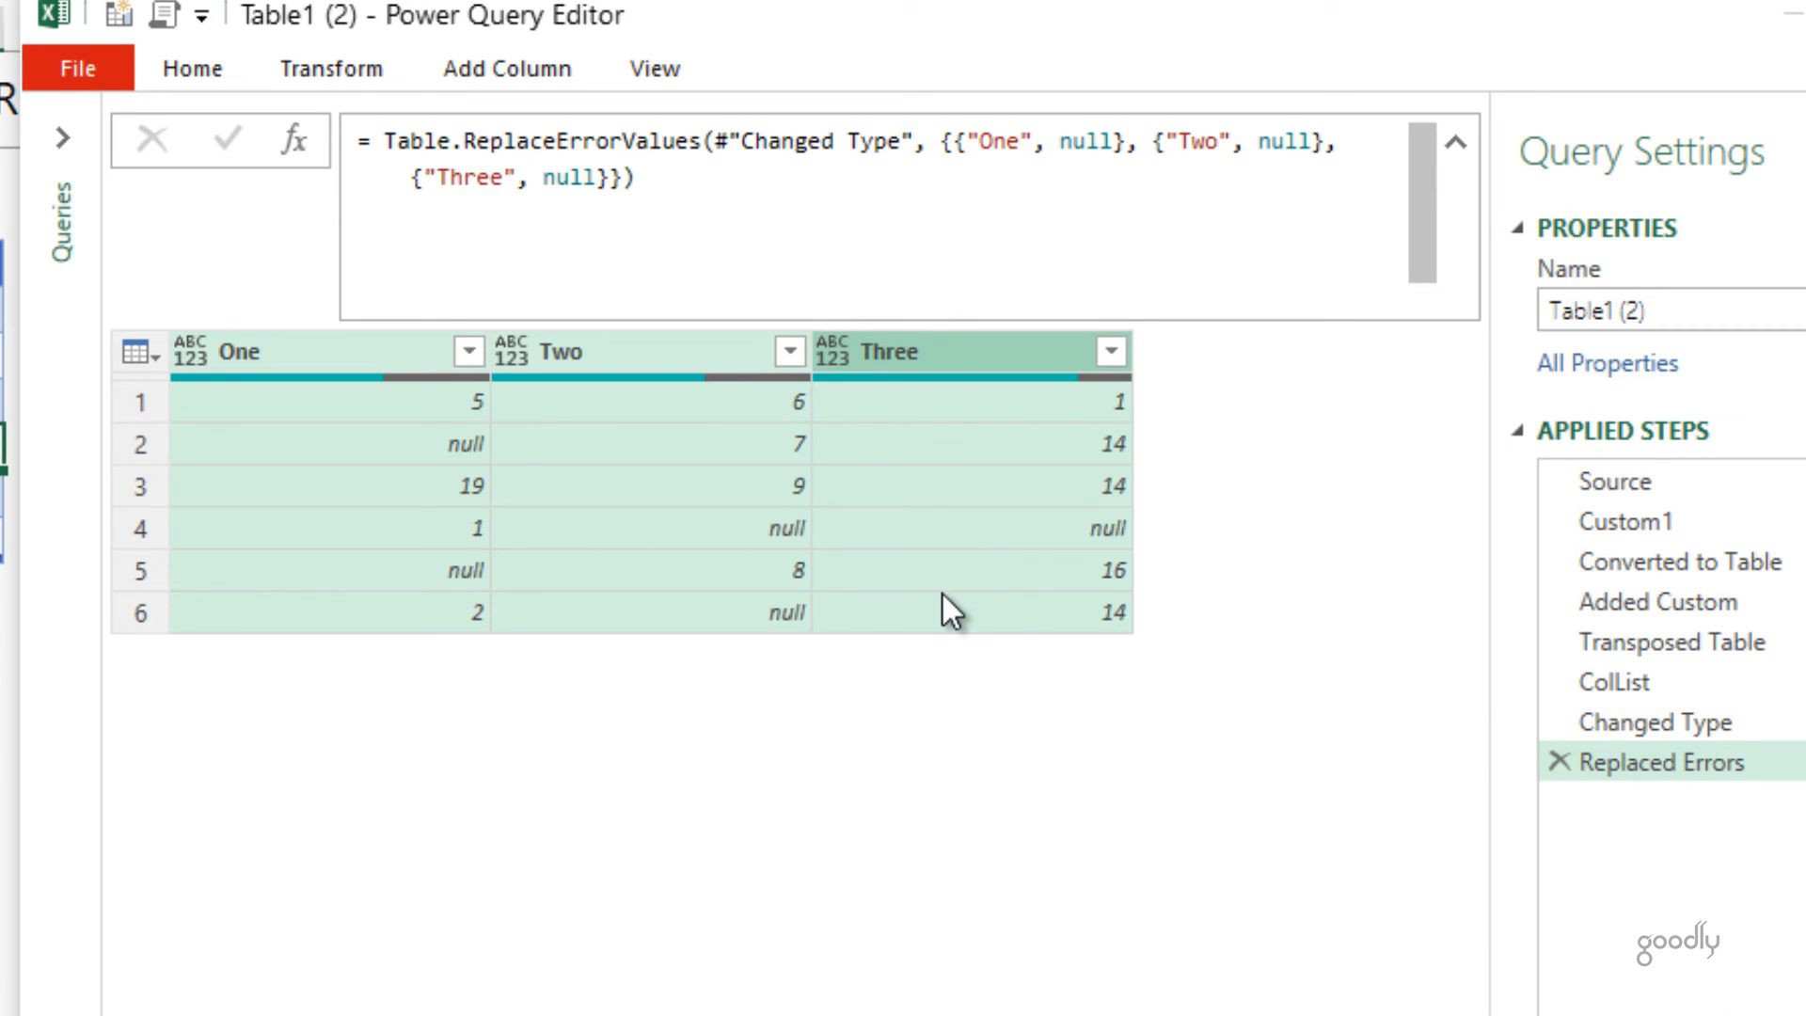
Step: Replace the hard-coded column and null pairs in the Table.ReplaceErrorValues formula with ColList
click(941, 141)
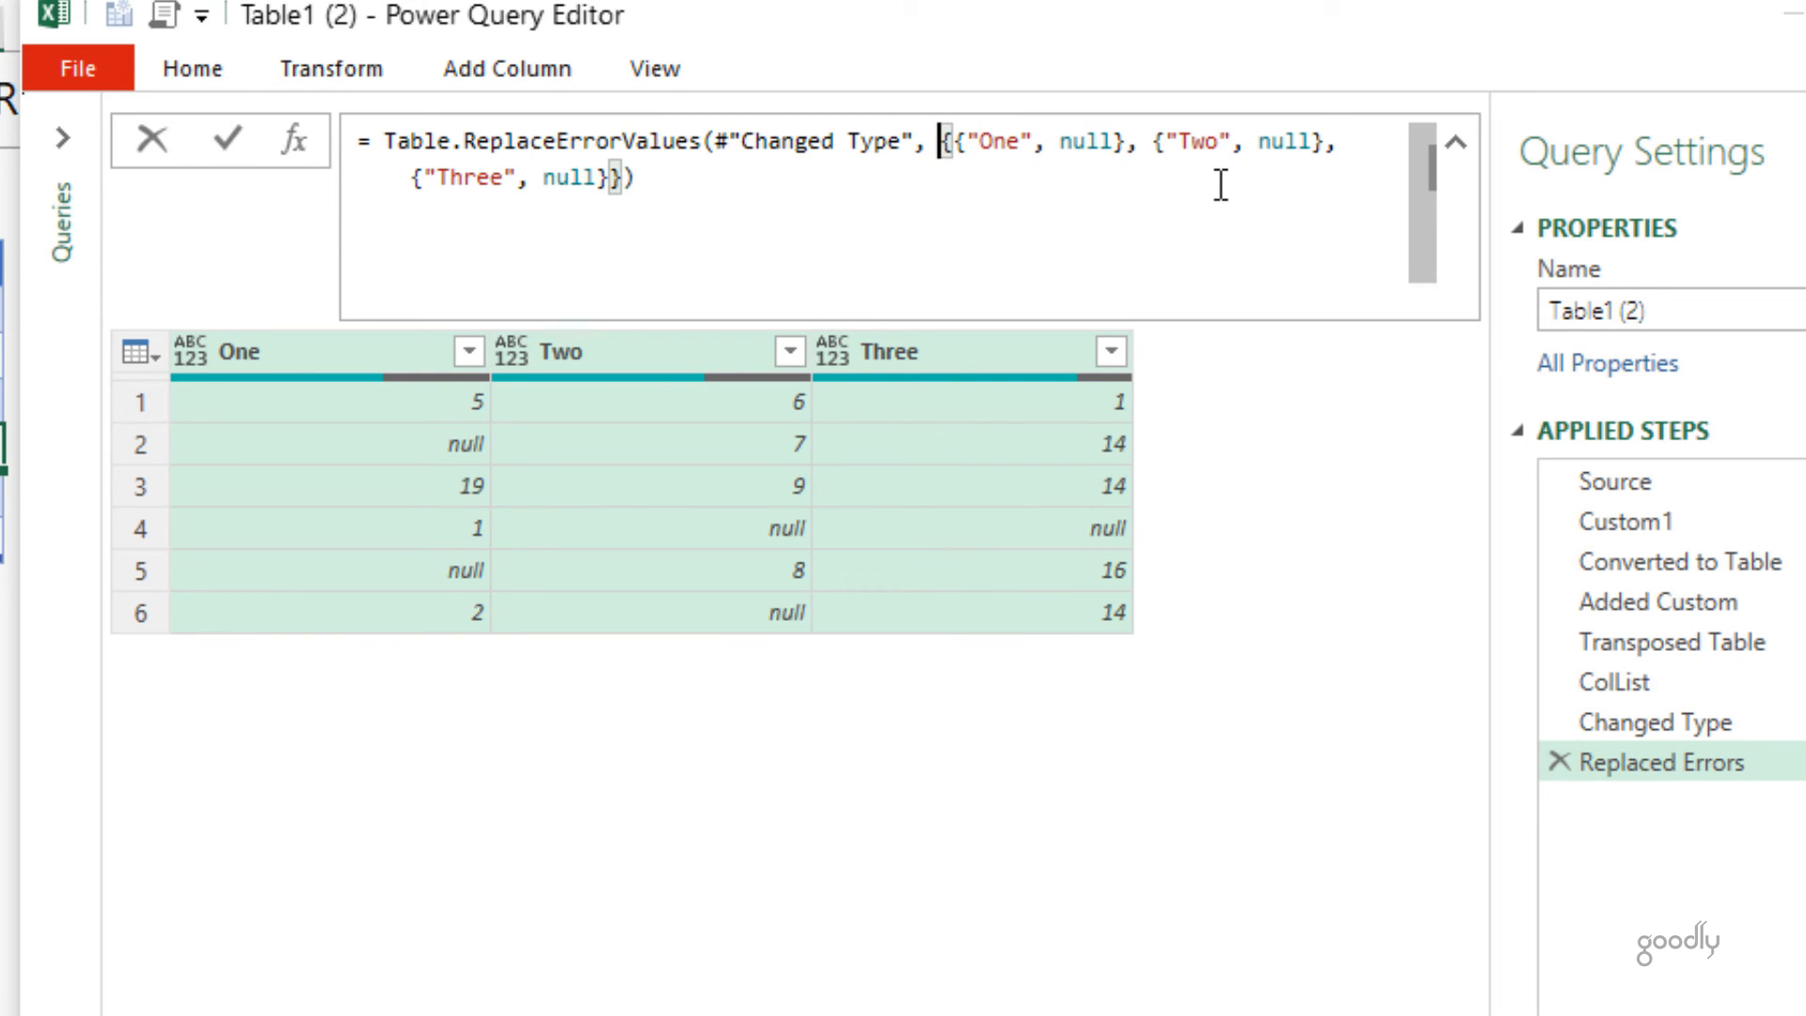
key(ctrl+shift+End)
key(Delete)
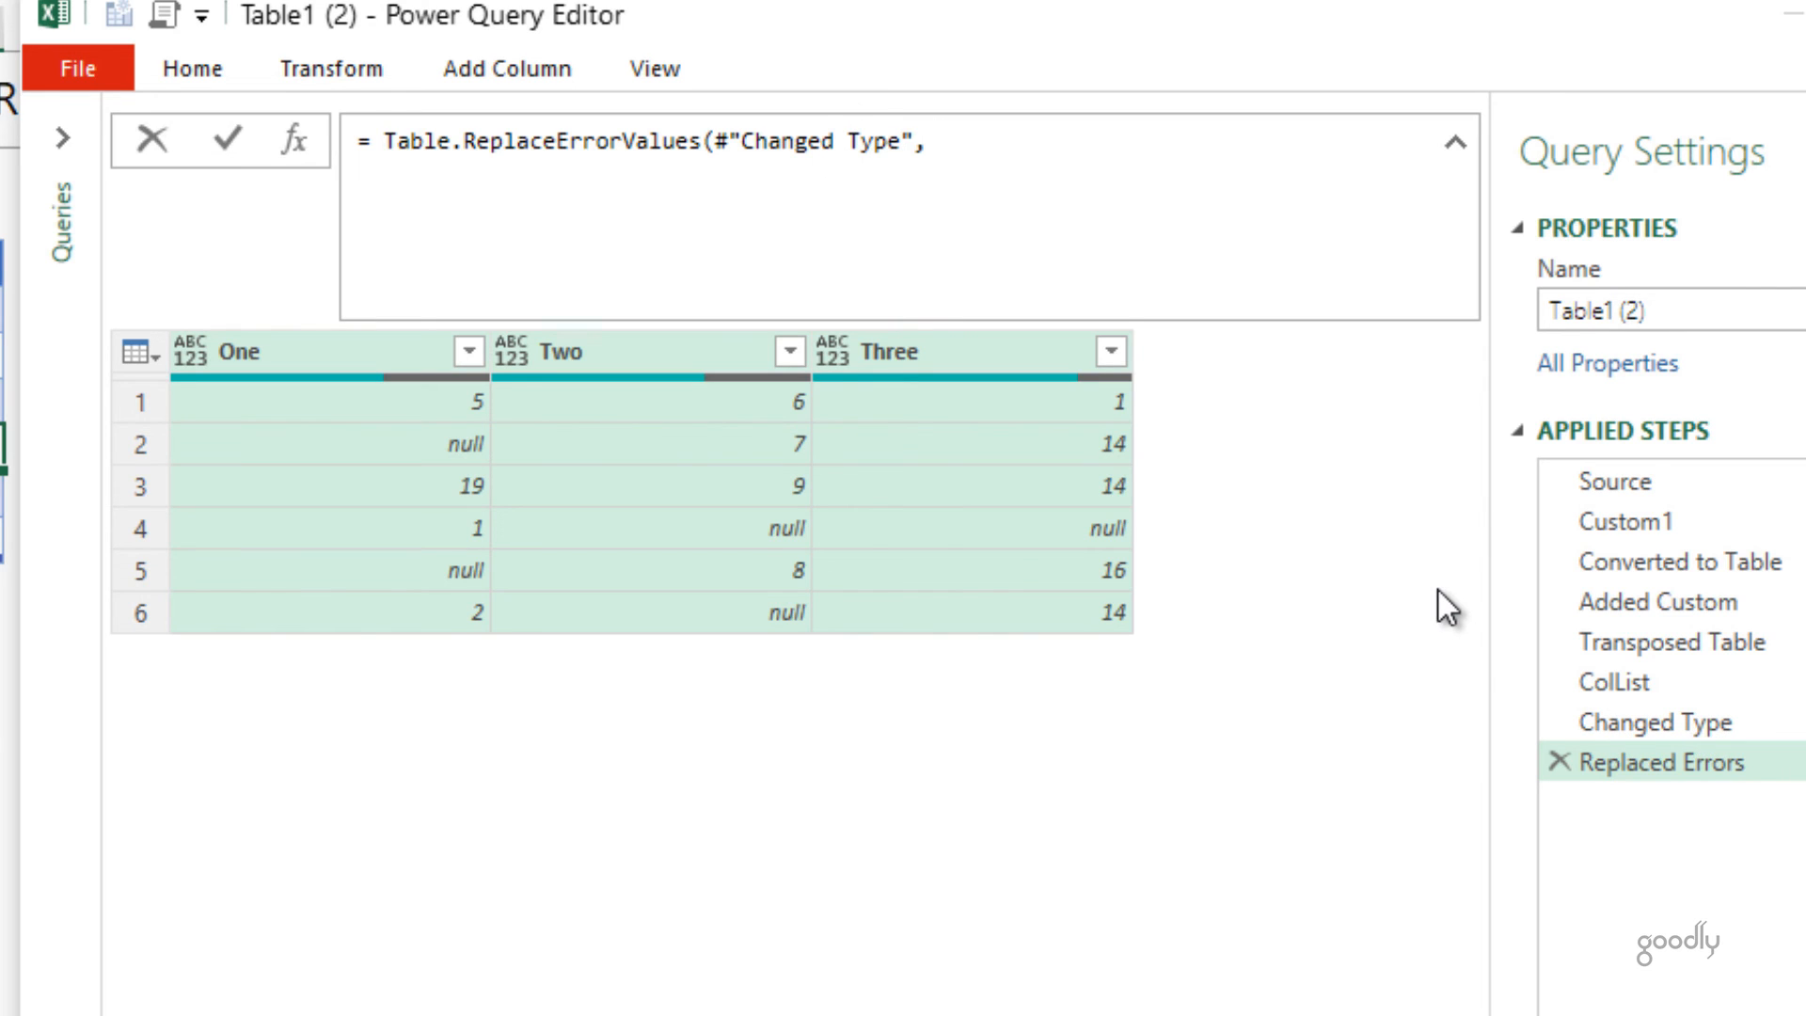
text(col)
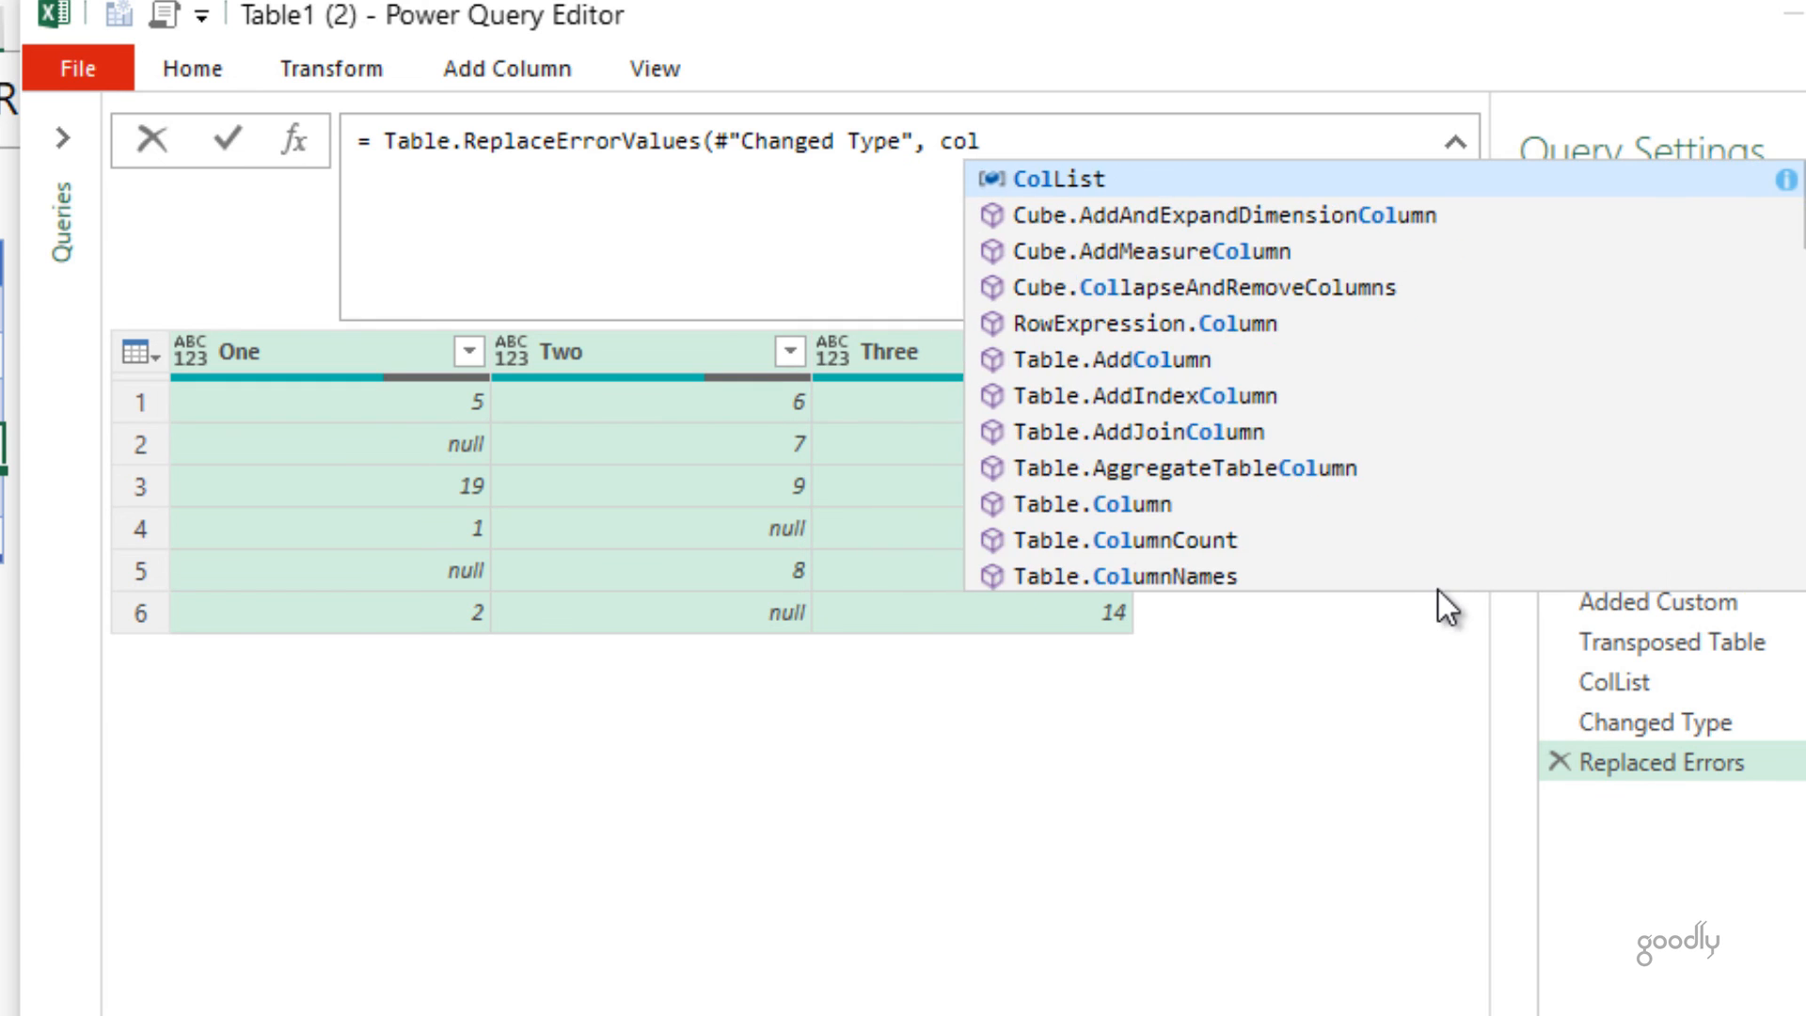
key(Tab)
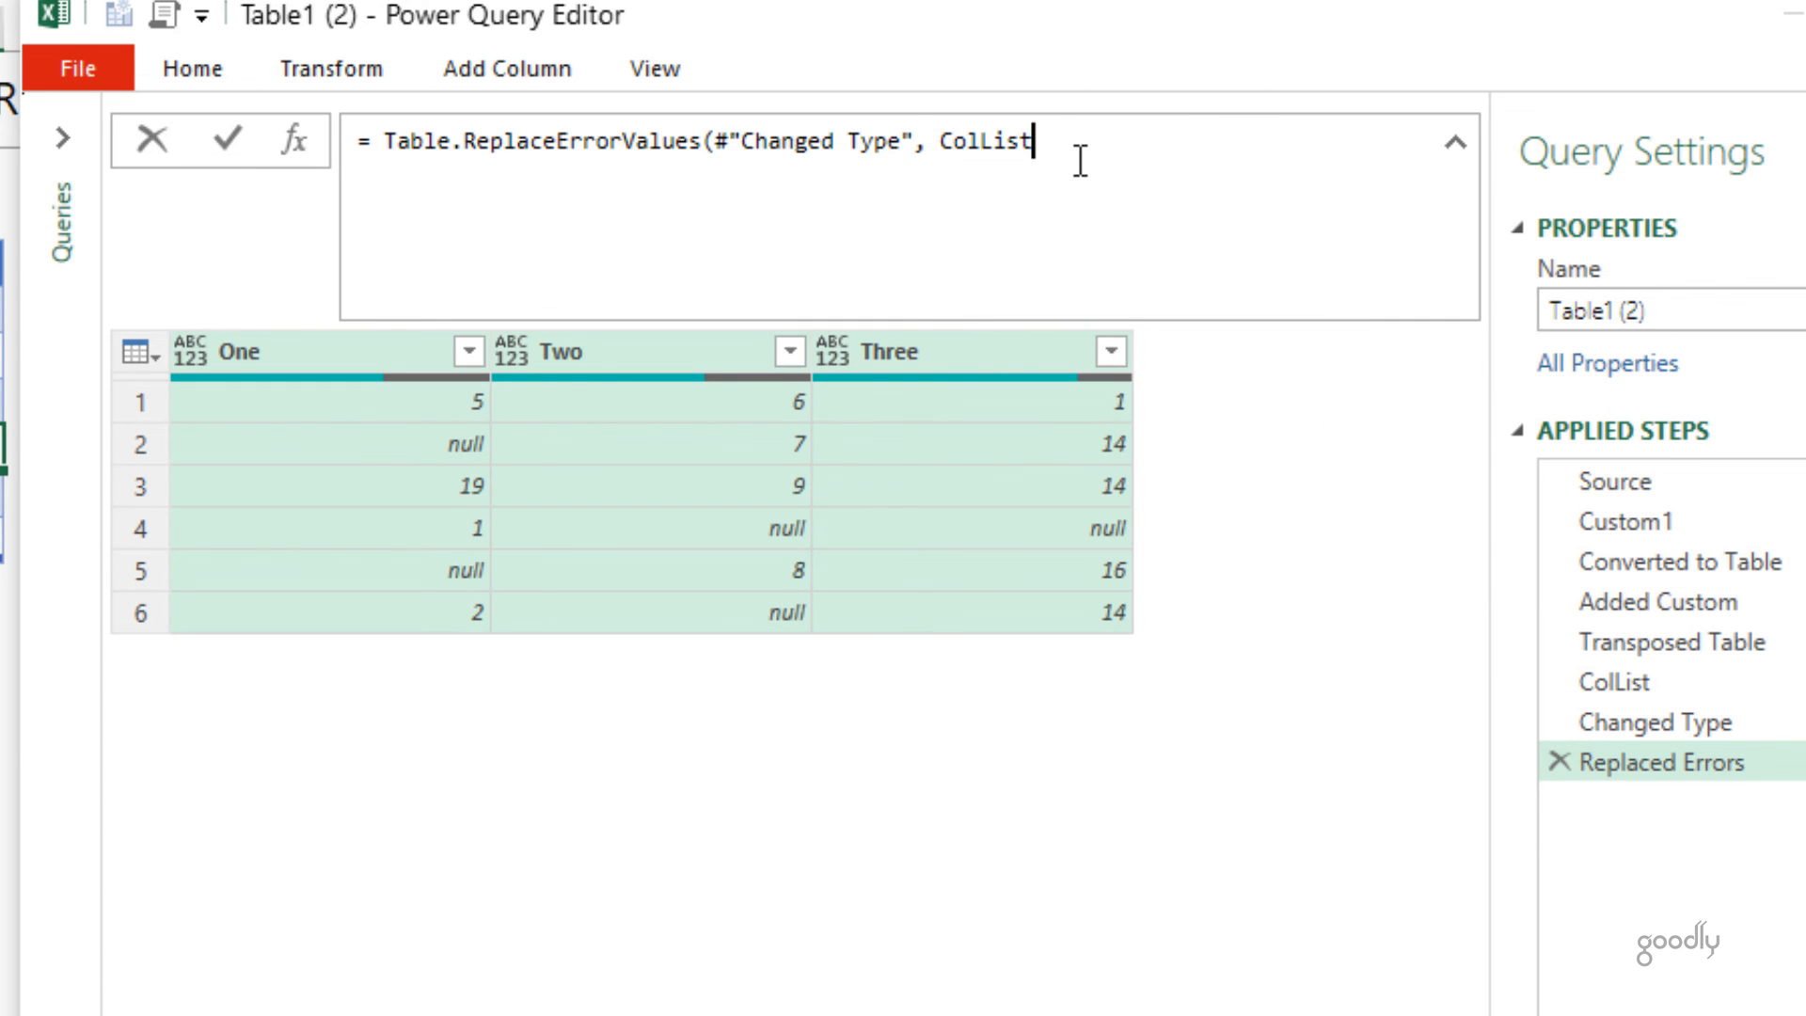
text())
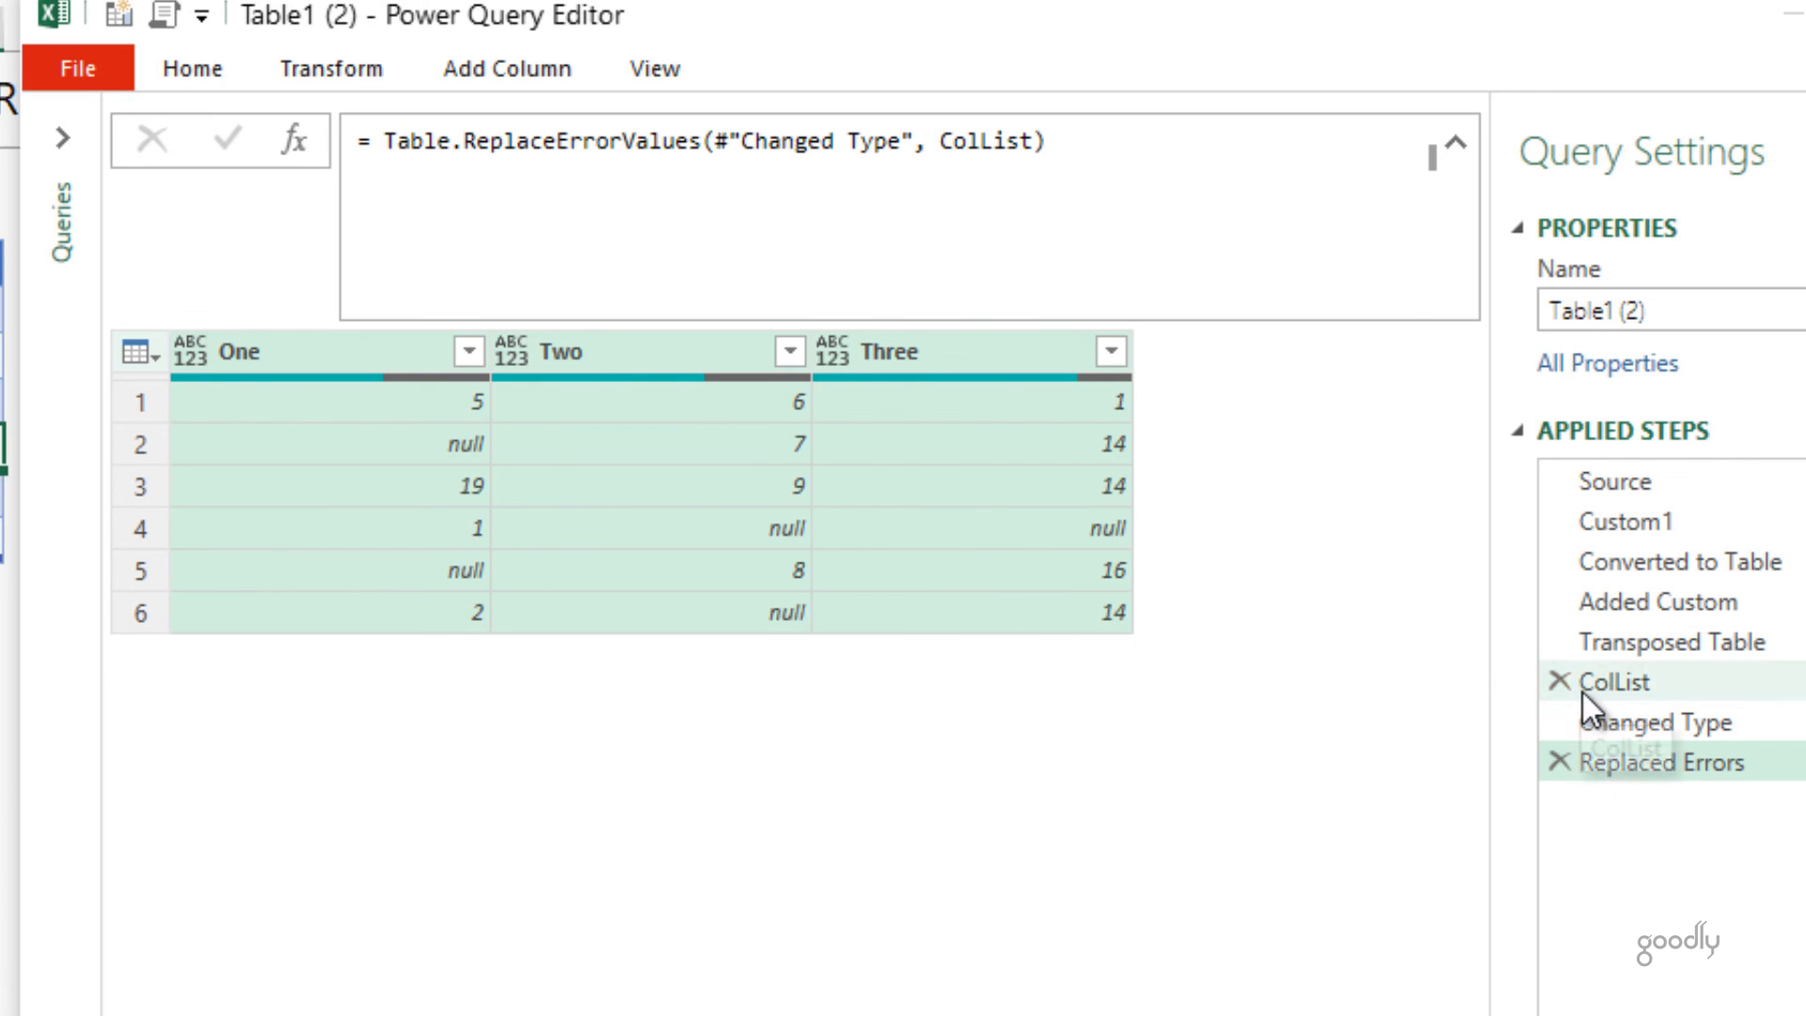
Step: Close the query editor and load the query as a table at cell B13 of Sheet1, below the source table
click(204, 75)
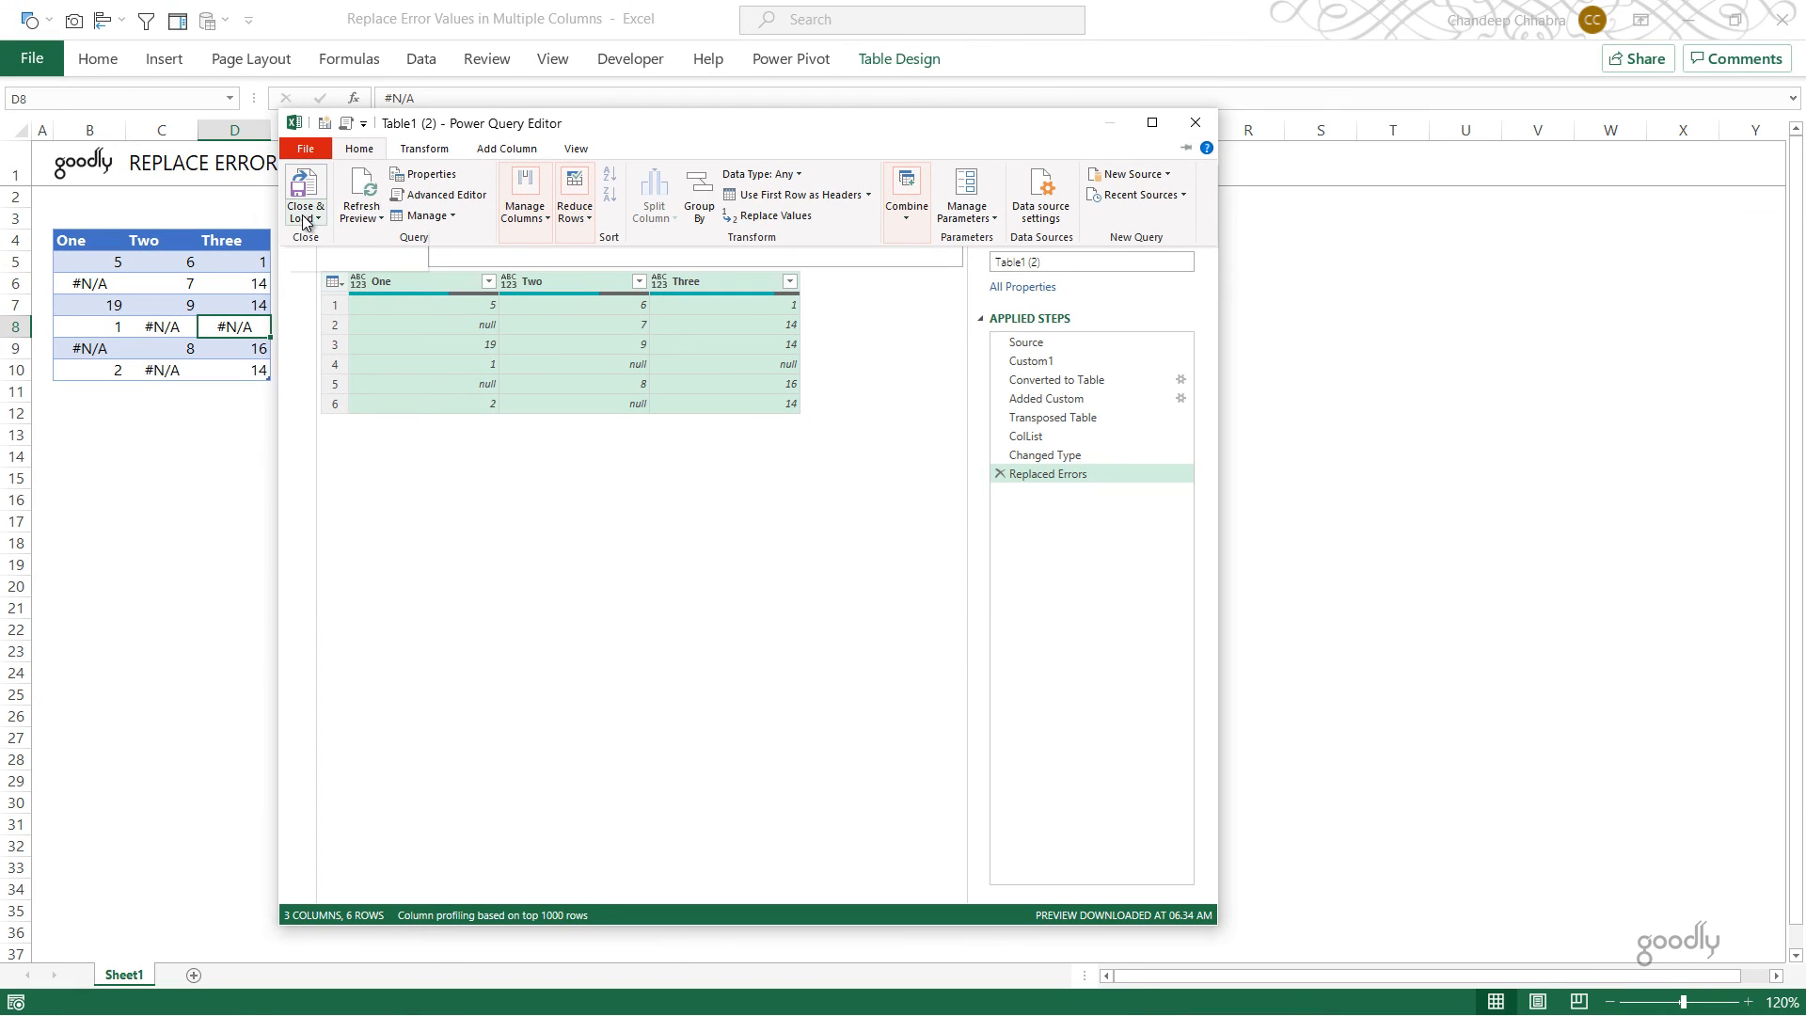
click(310, 217)
click(318, 257)
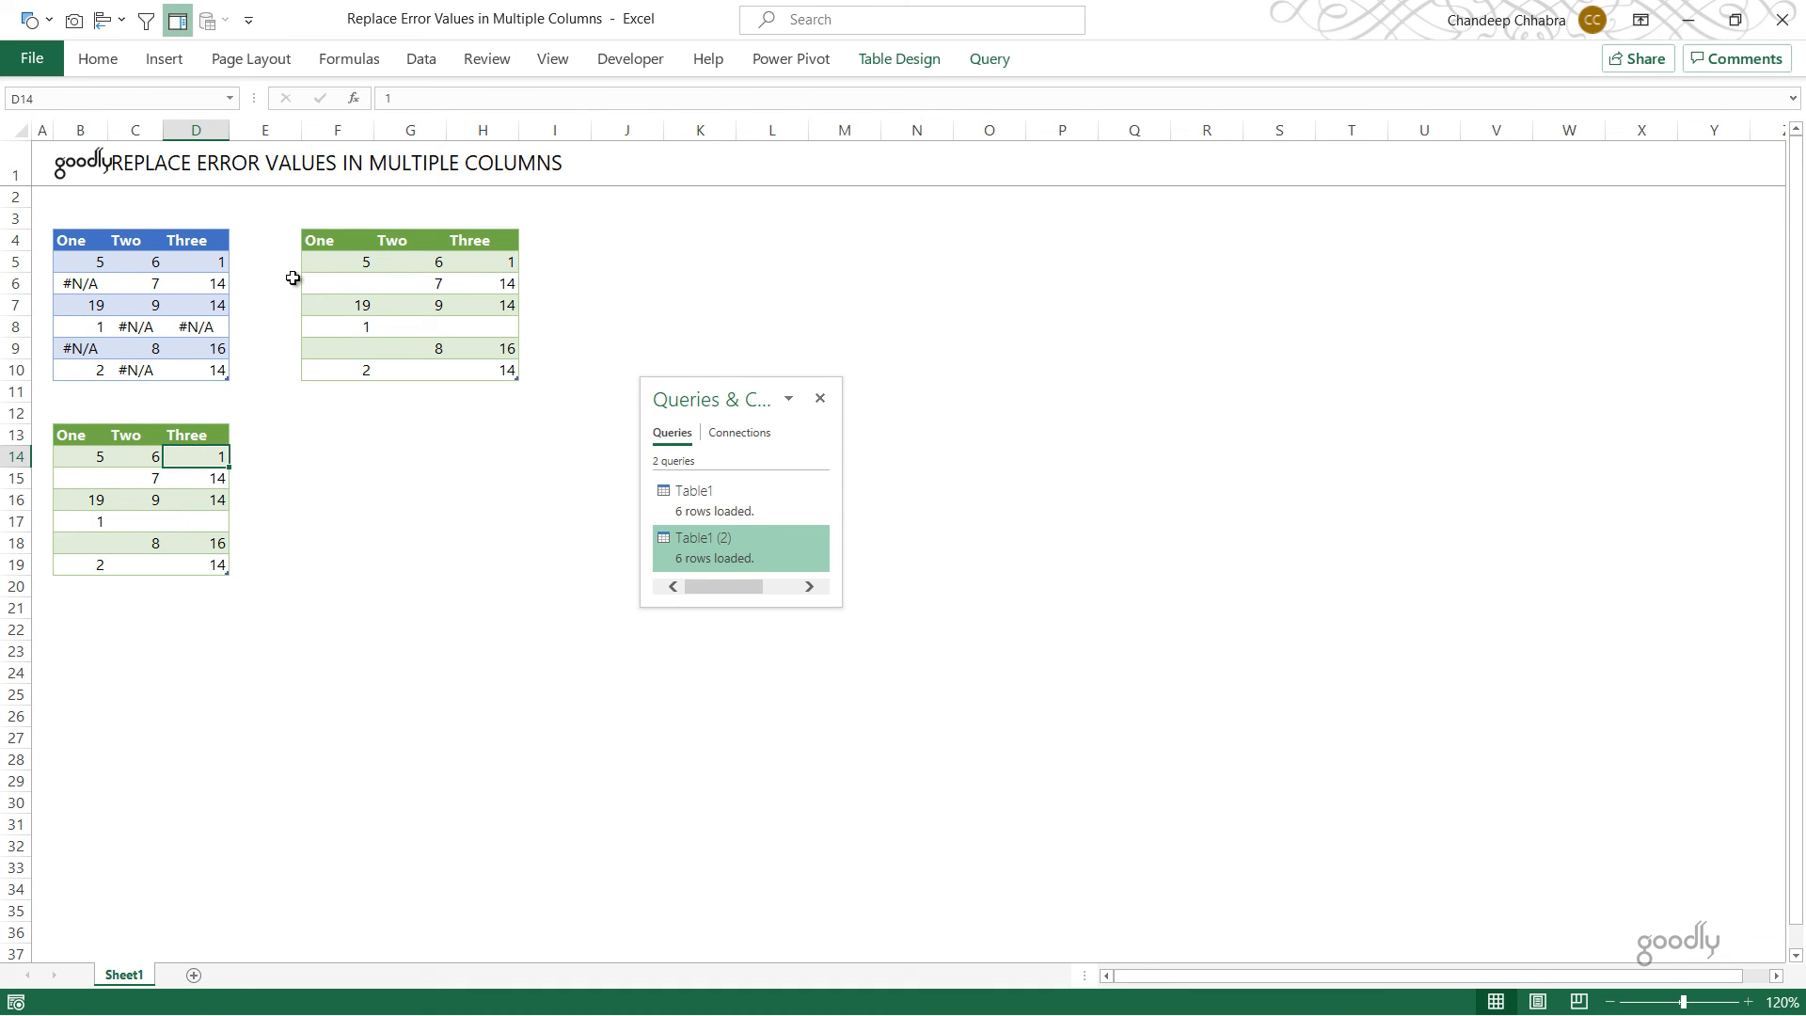
Step: Insert a worksheet column beside the source table and add a column named Four containing numbers and #N/A errors
click(285, 280)
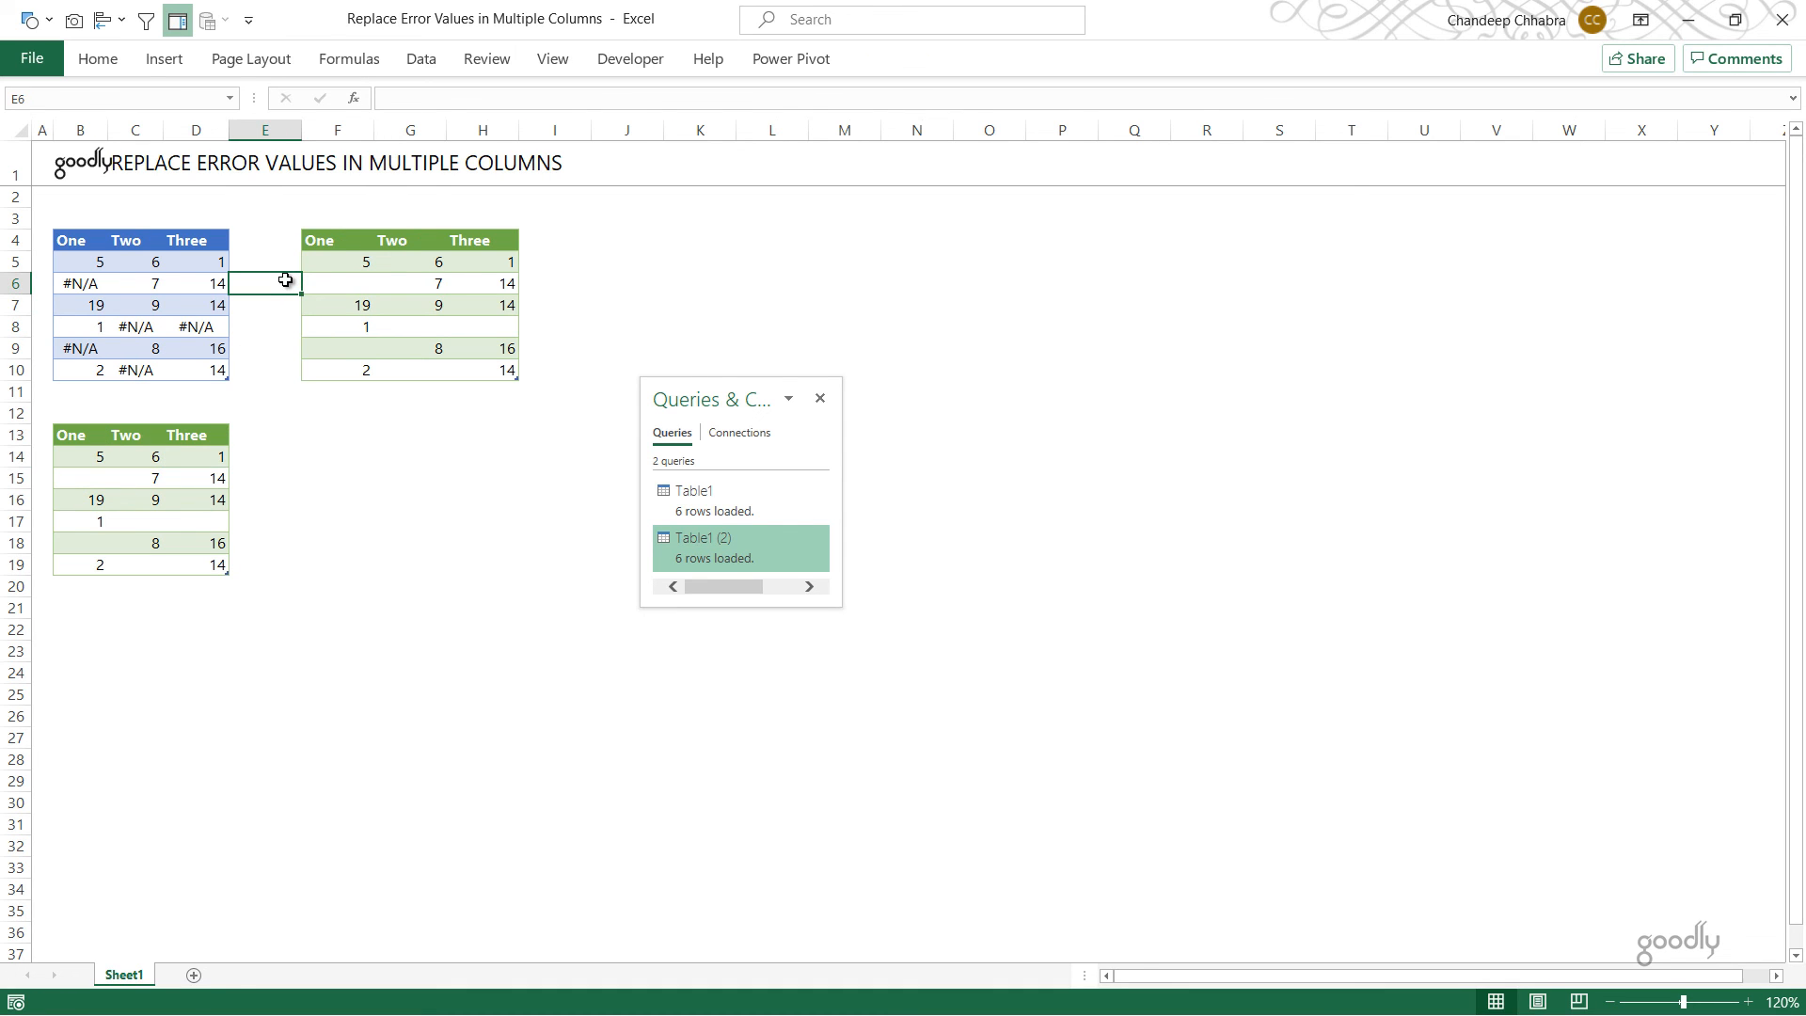
key(alt+i)
key(c)
key(Left)
key(Up)
key(Up)
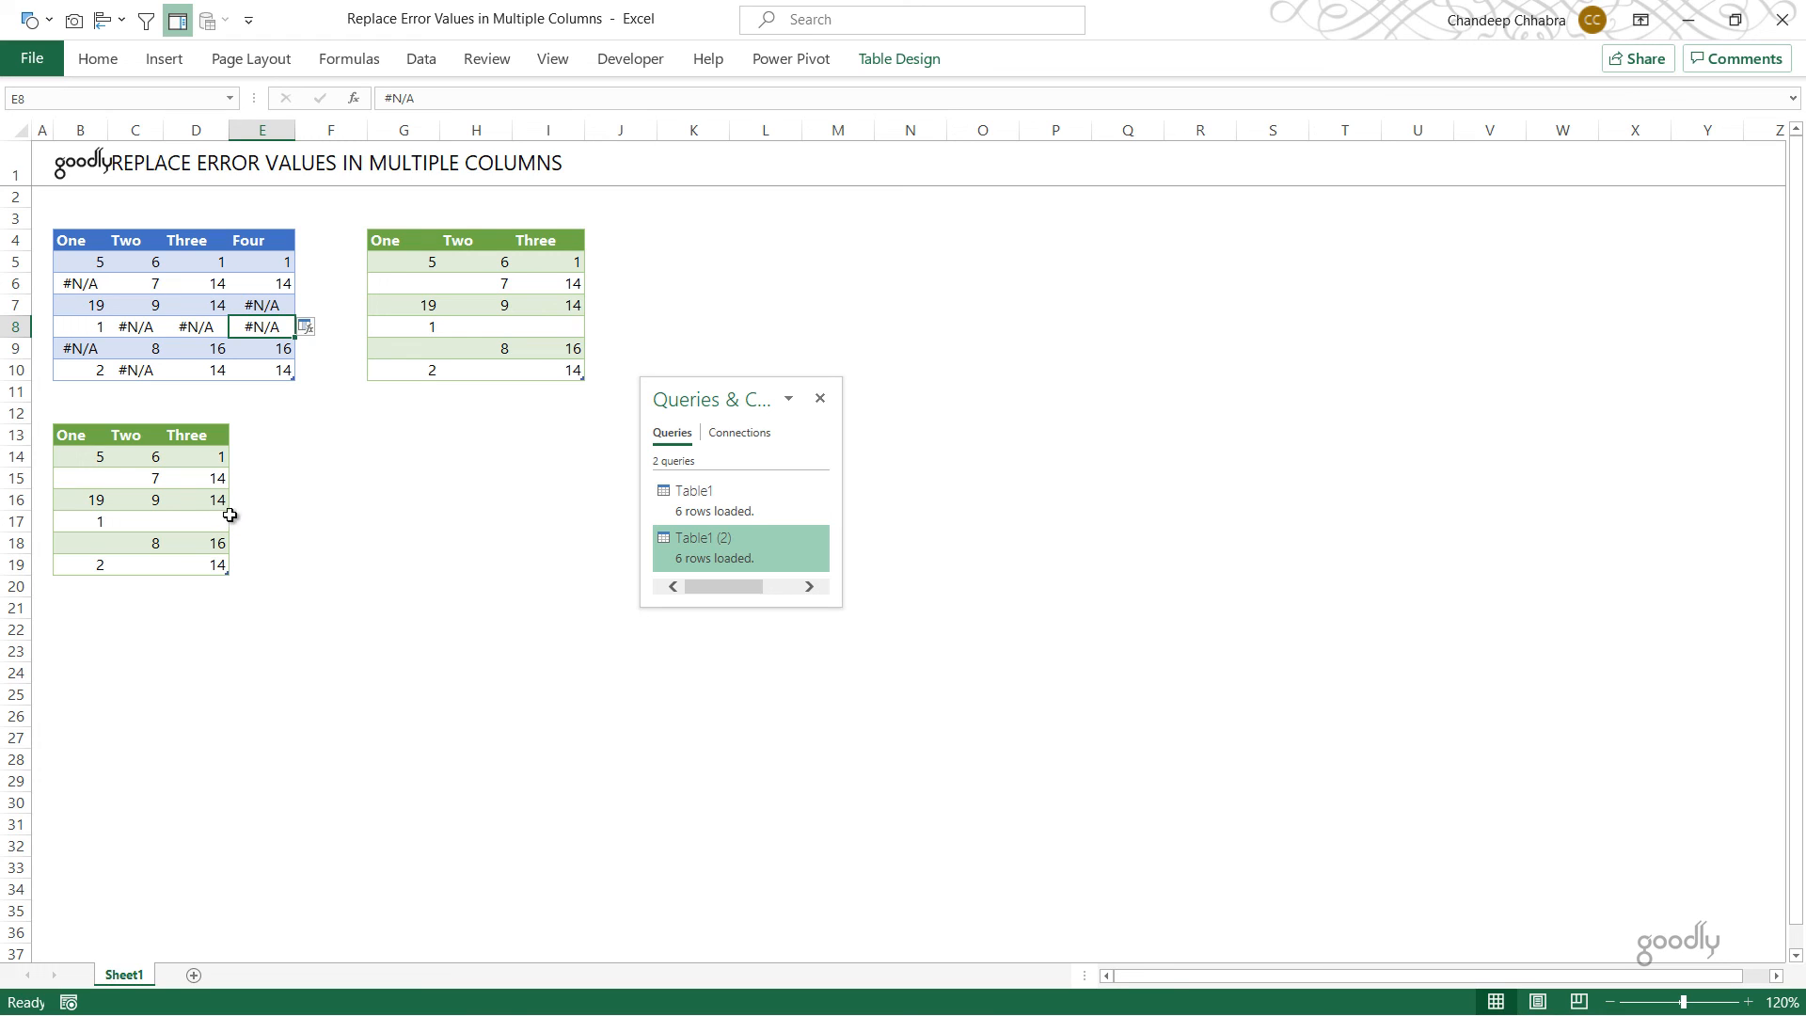
Step: Refresh the output table below the source data and check the error rows of its Four column
click(220, 498)
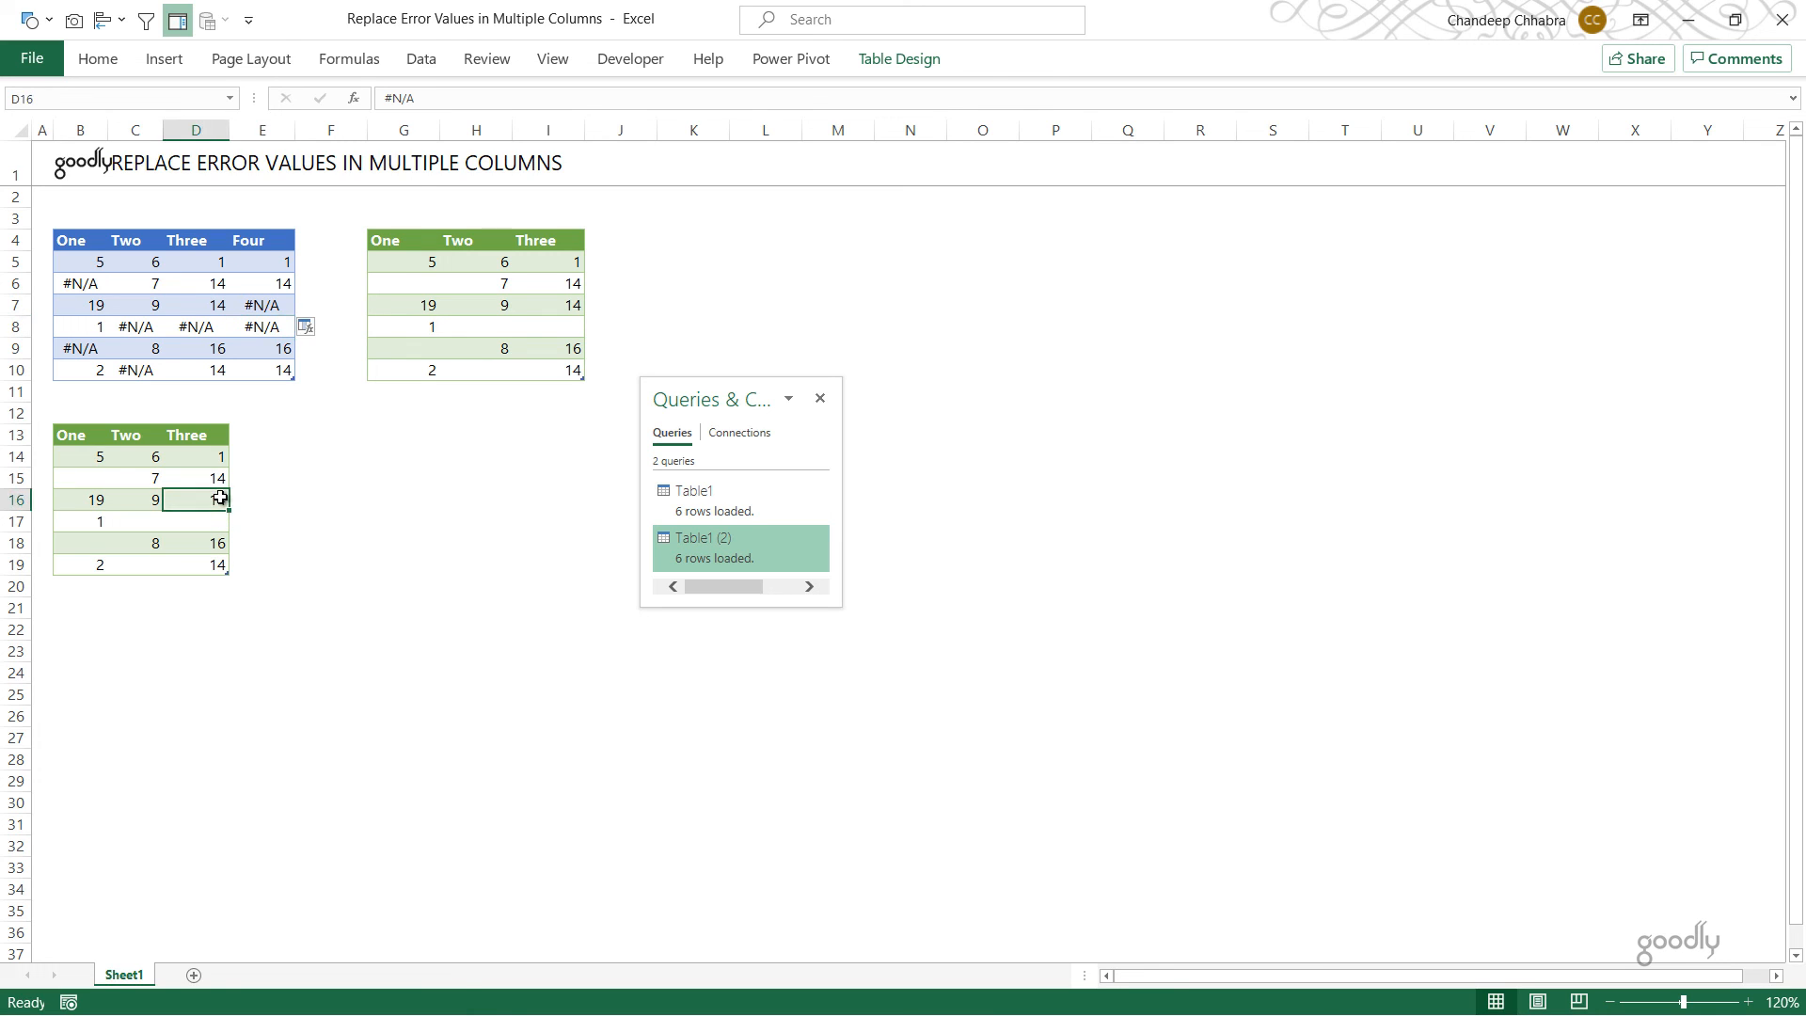
right_click(220, 498)
click(266, 570)
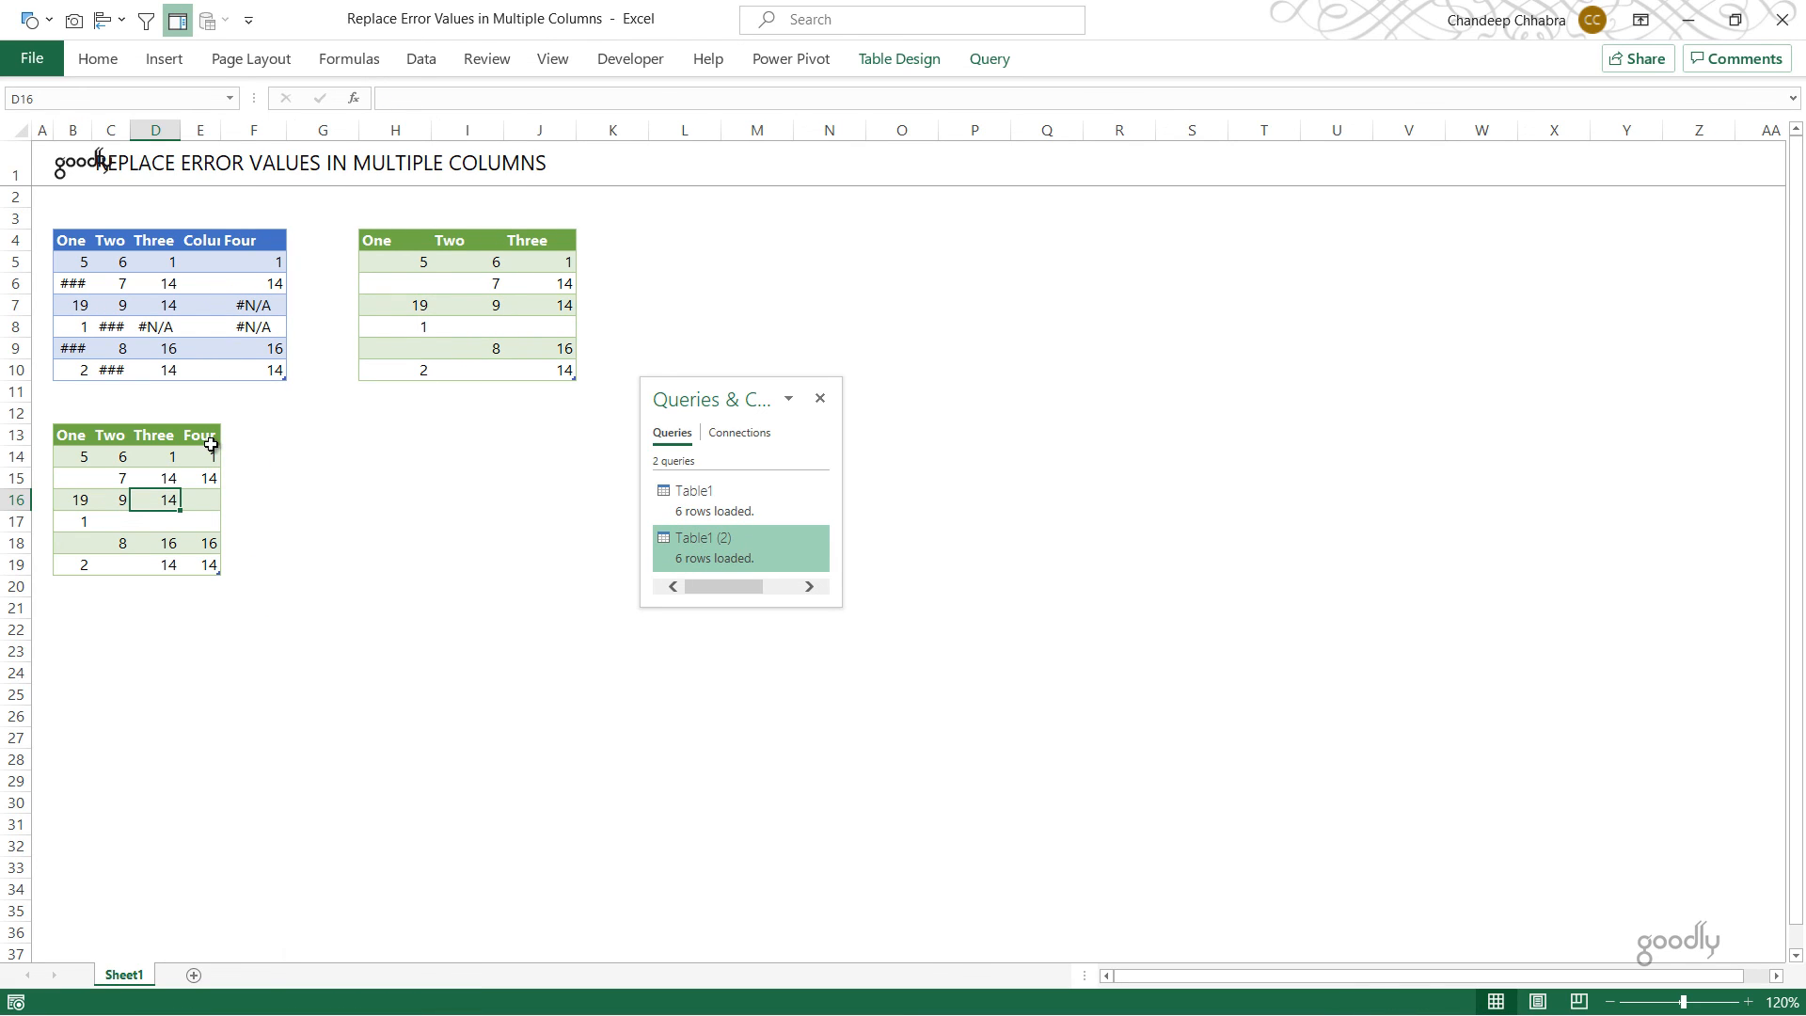
drag(209, 456, 210, 566)
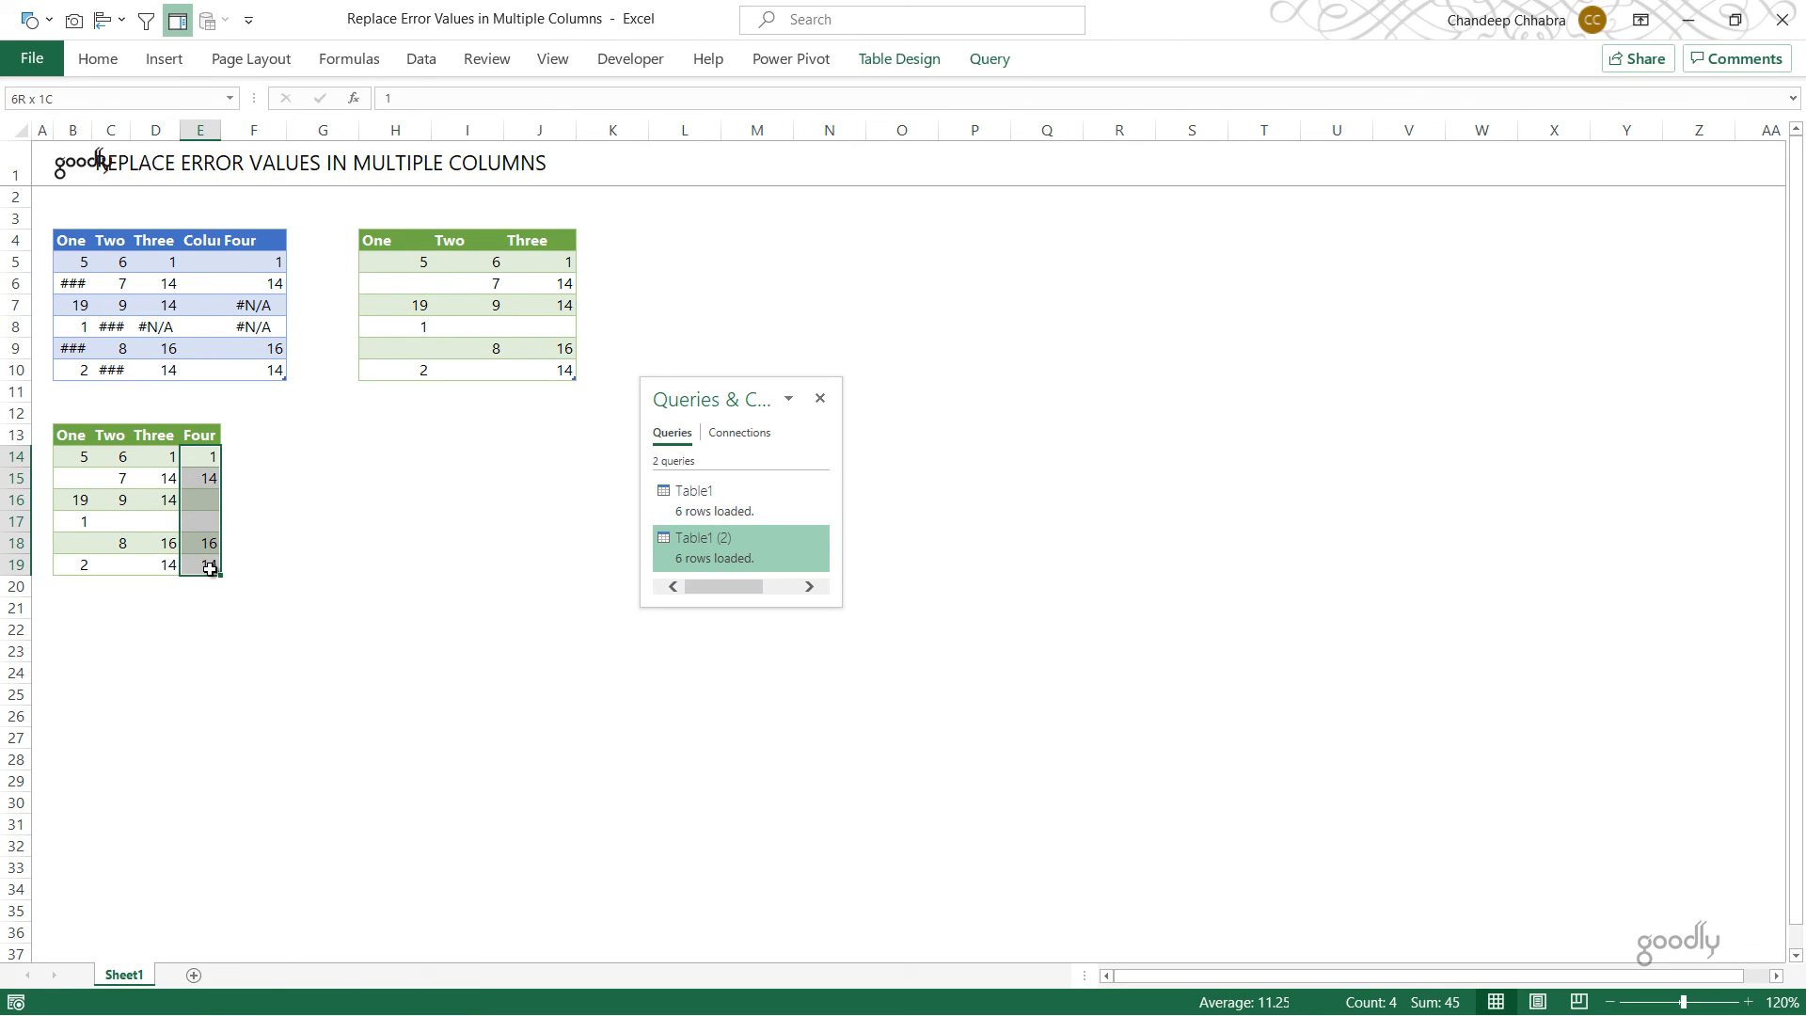
click(210, 499)
click(209, 525)
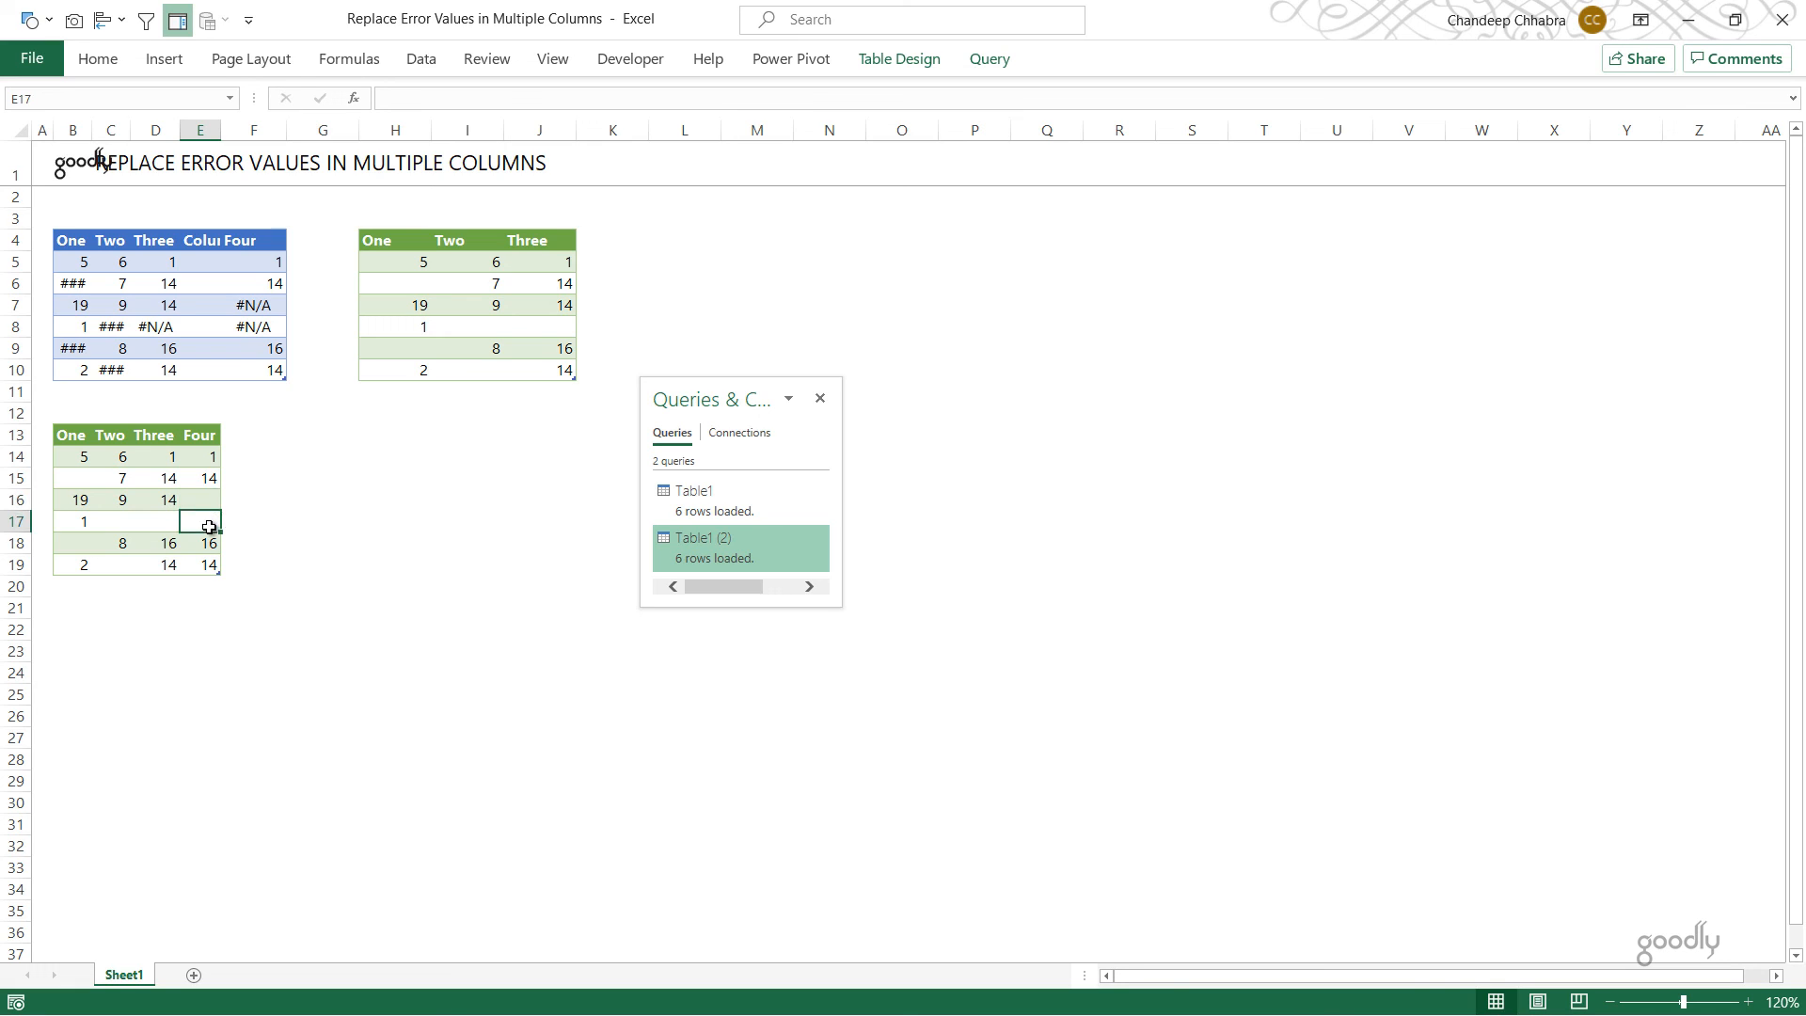
click(208, 500)
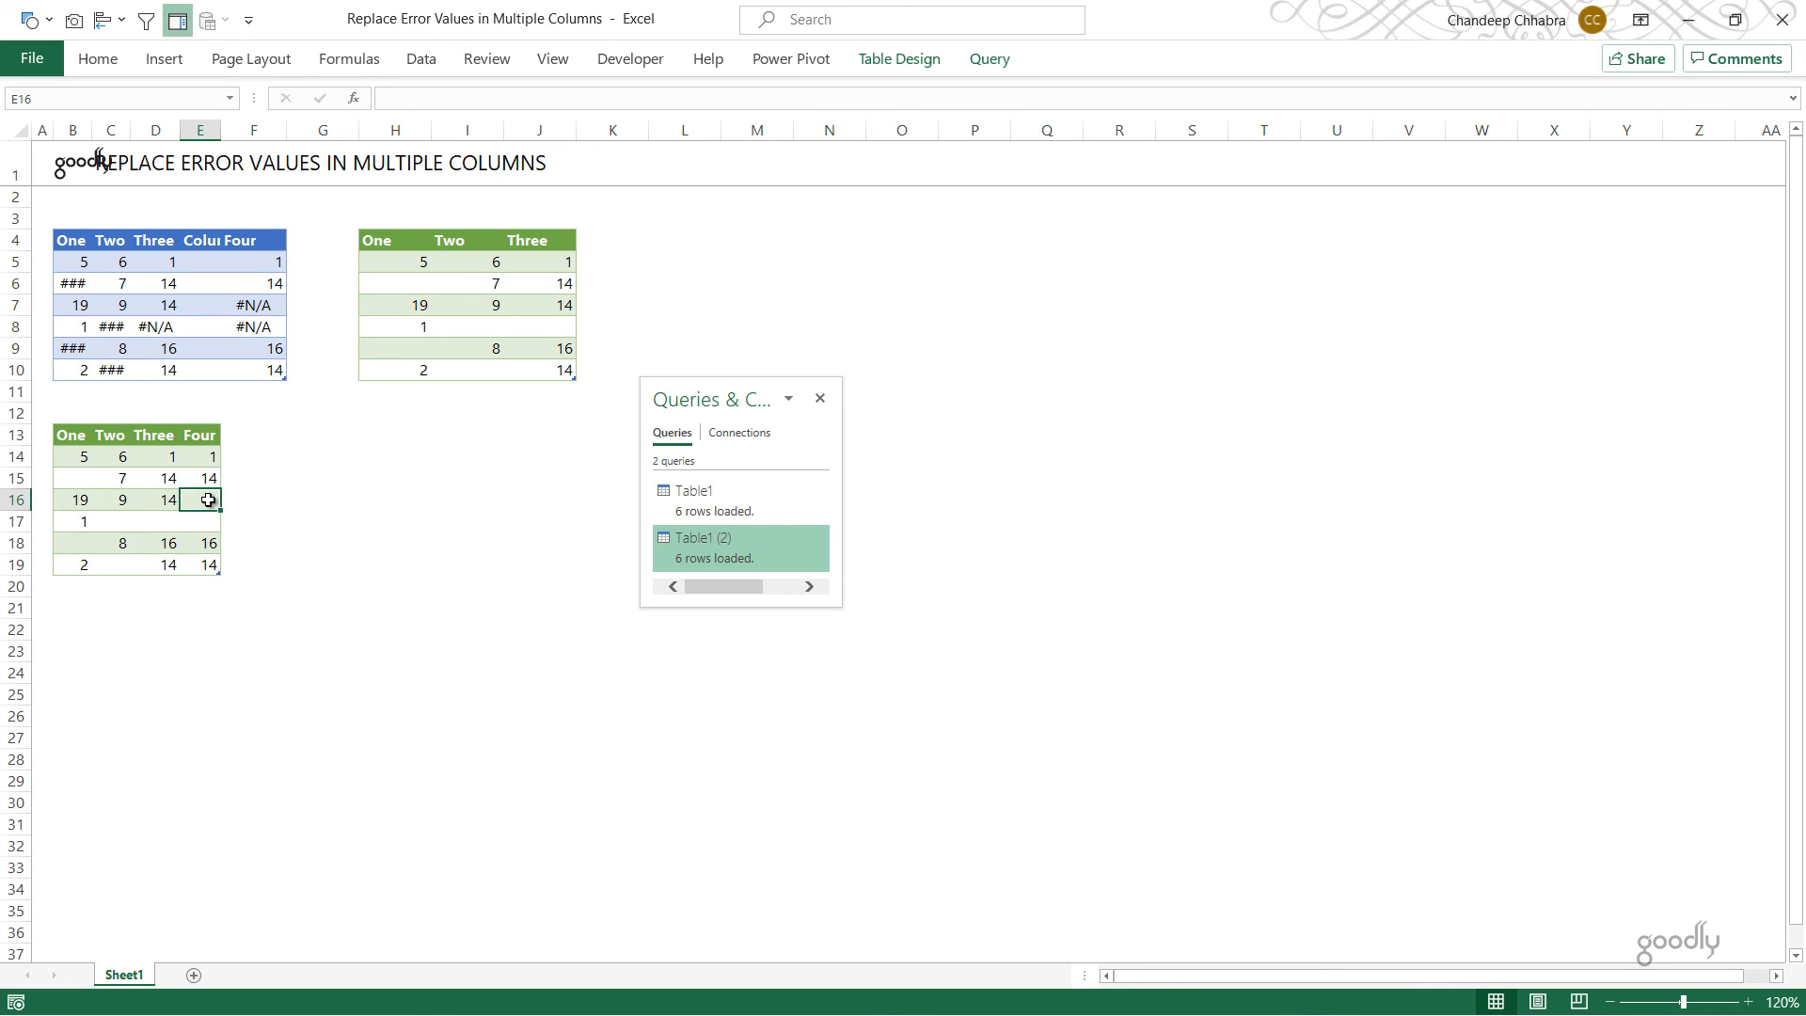